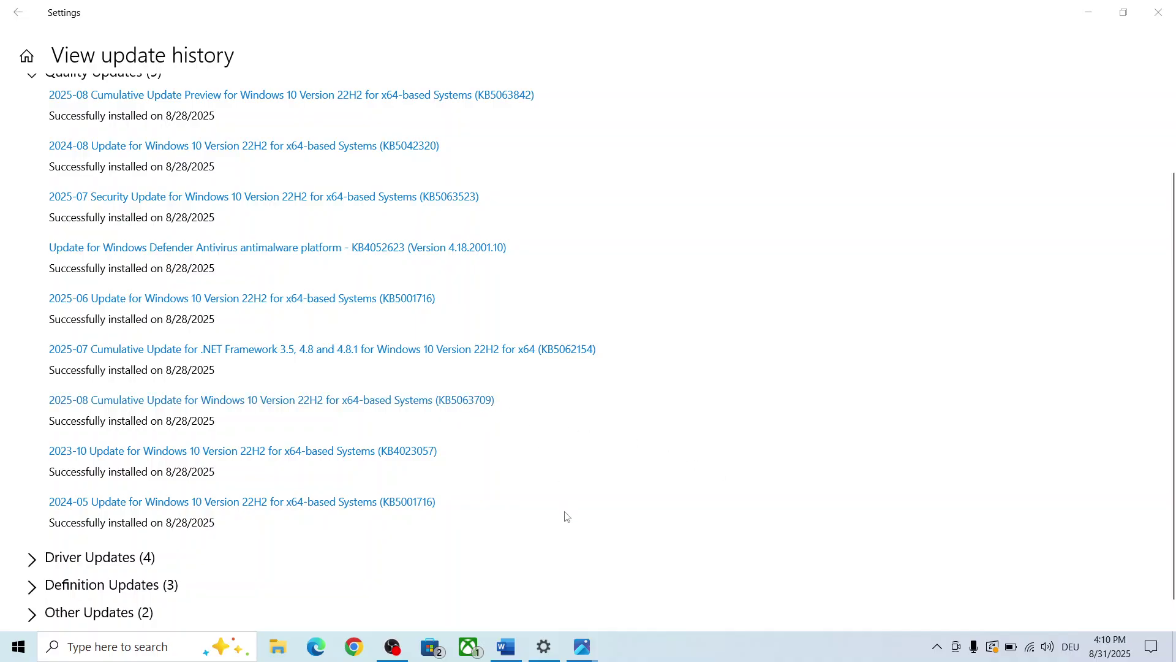
View the update error screenshot, switch to the Word instructions and highlight "FACEIT" in Step 1 about uninstalling anti-cheat software
mouse_move(582, 646)
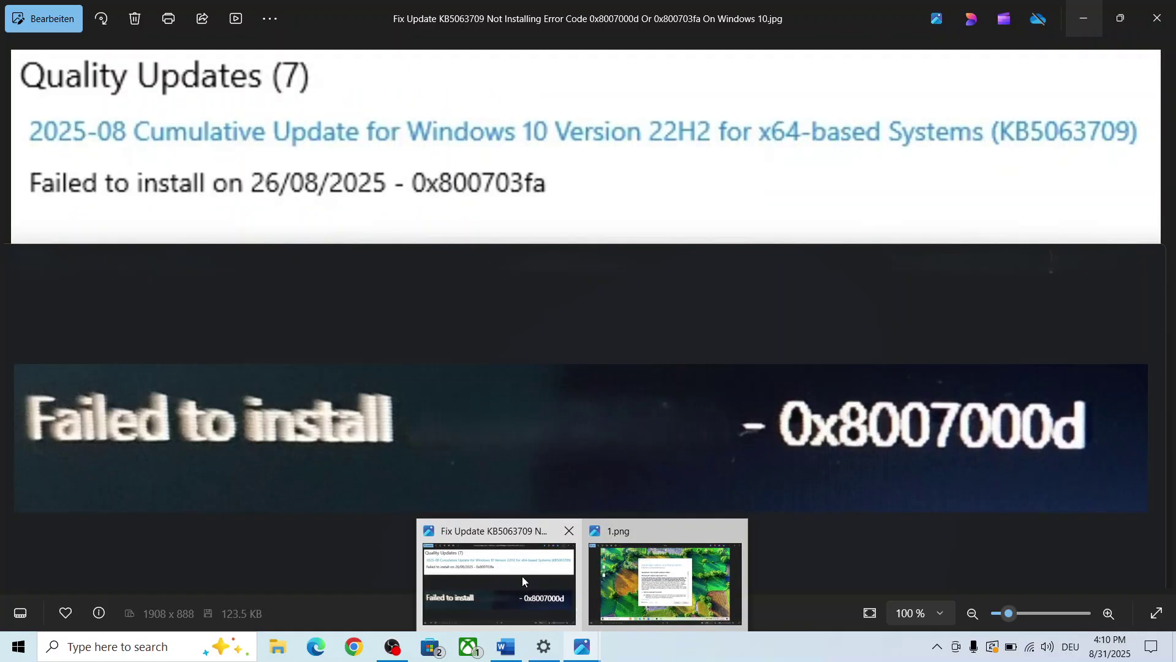
click(522, 580)
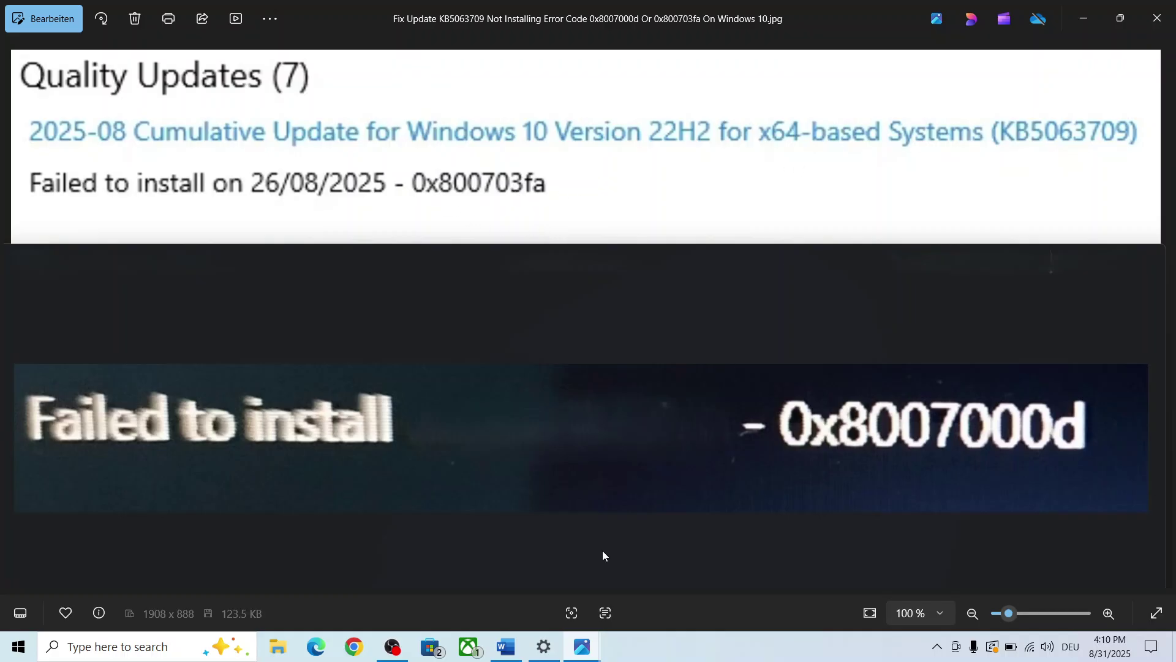
click(507, 647)
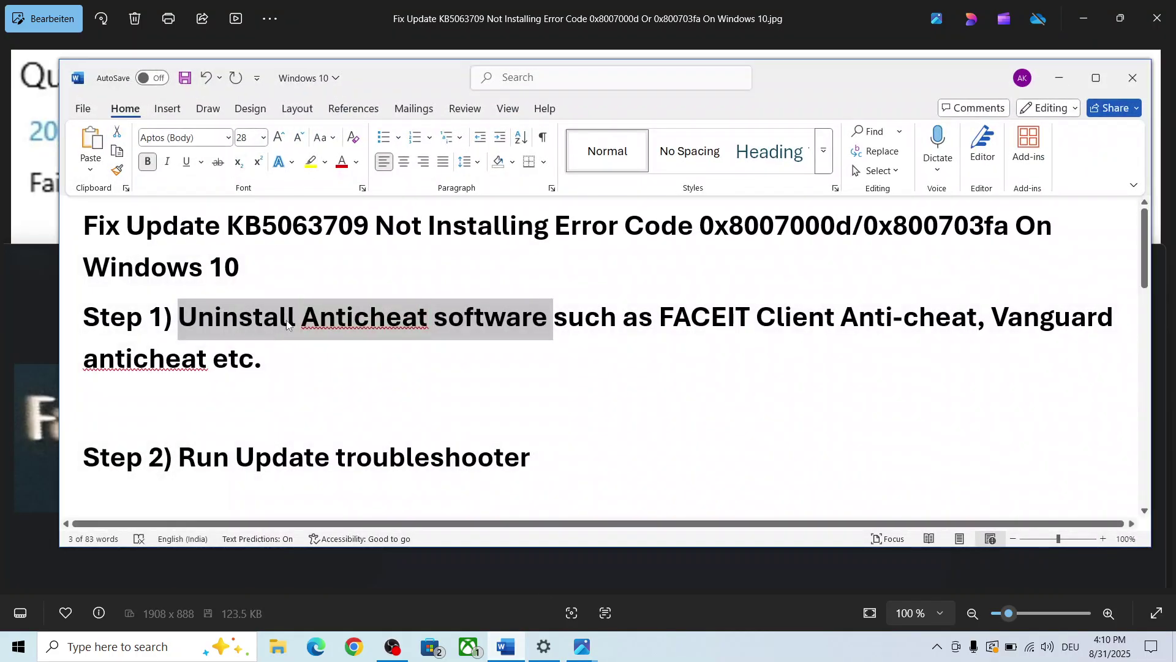
click(404, 329)
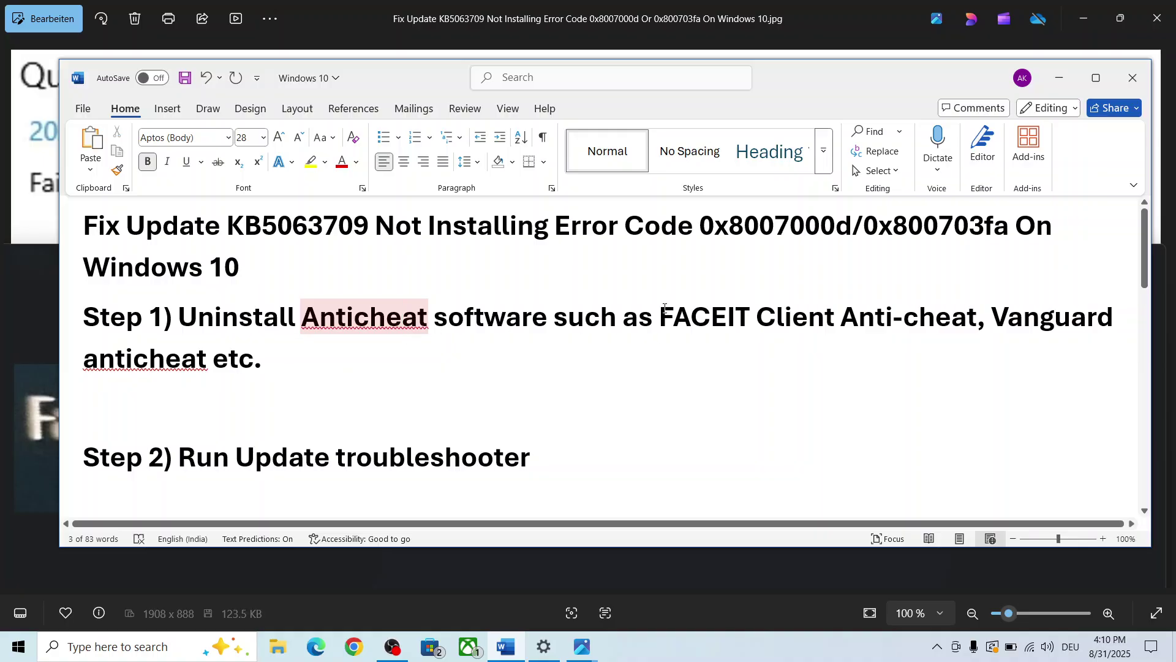
drag(661, 317, 758, 317)
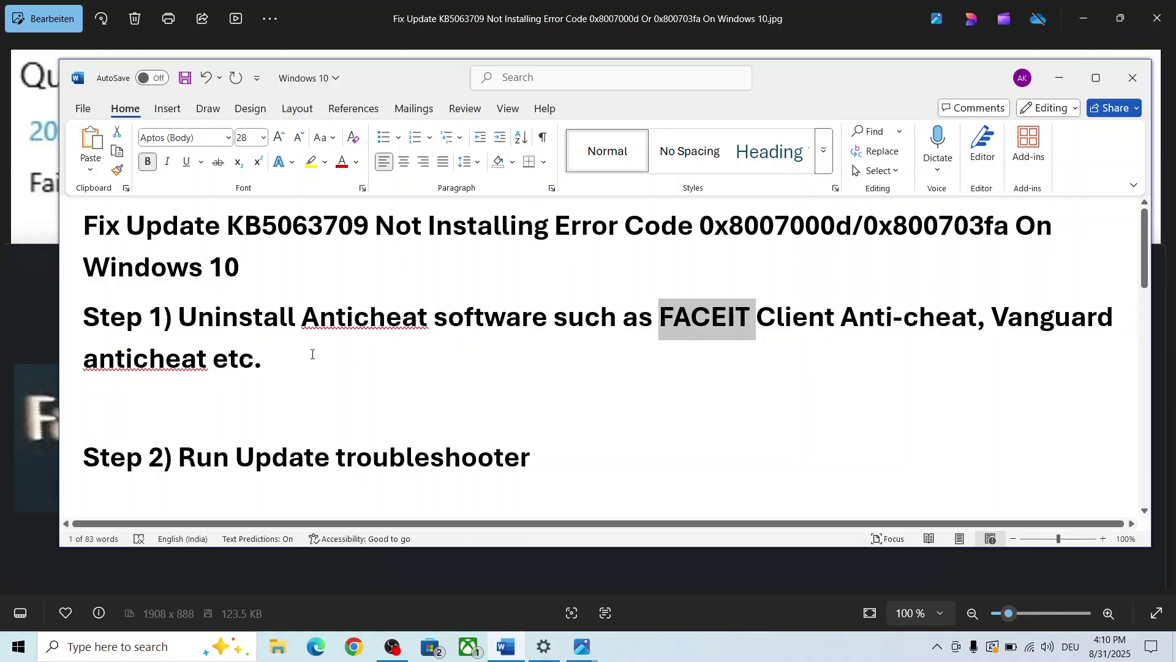
Quit the FACEIT app running in the background
click(938, 647)
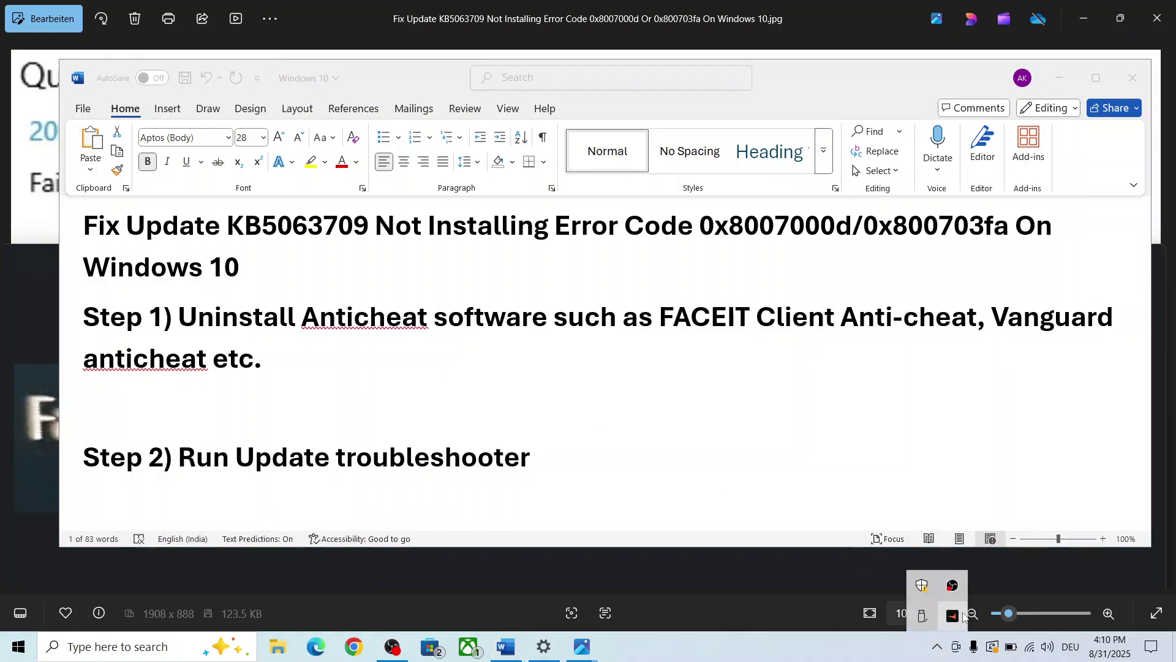
right_click(960, 617)
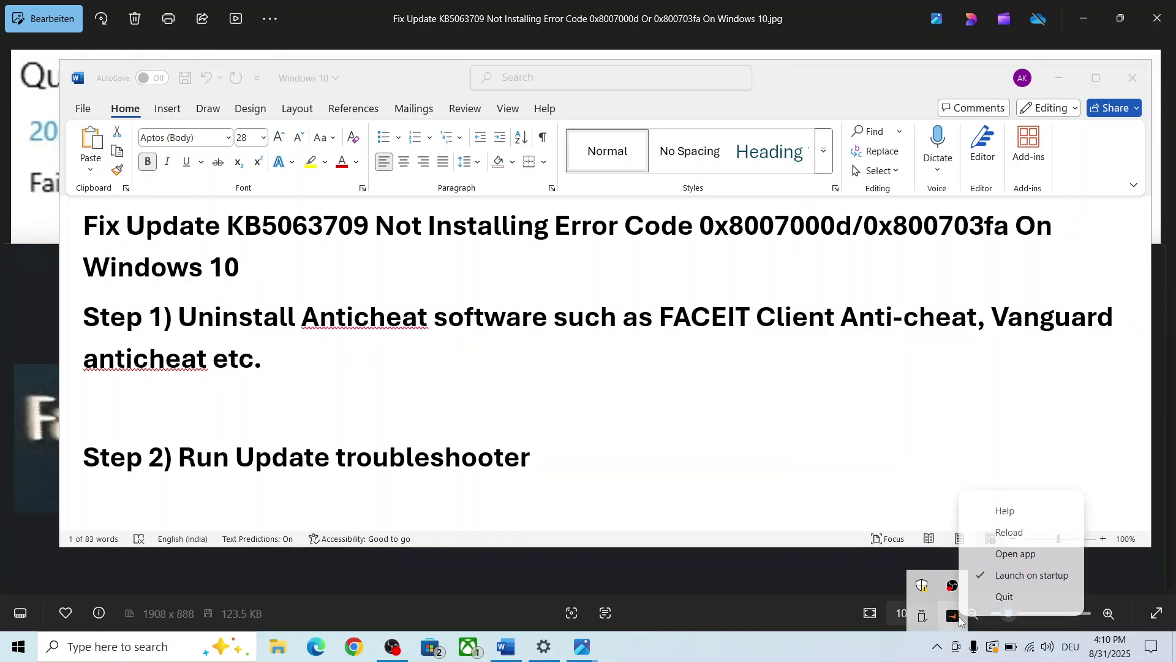
click(1029, 597)
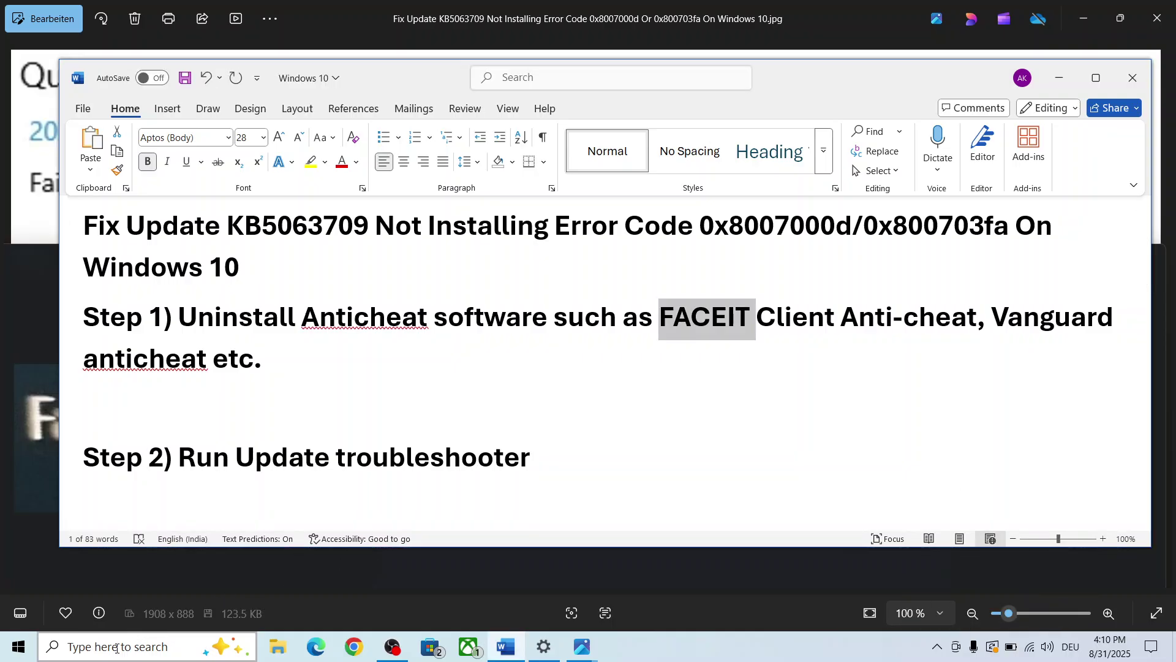
Open Control Panel and bring up the list of installed programs for uninstalling
click(78, 649)
text(ontrol)
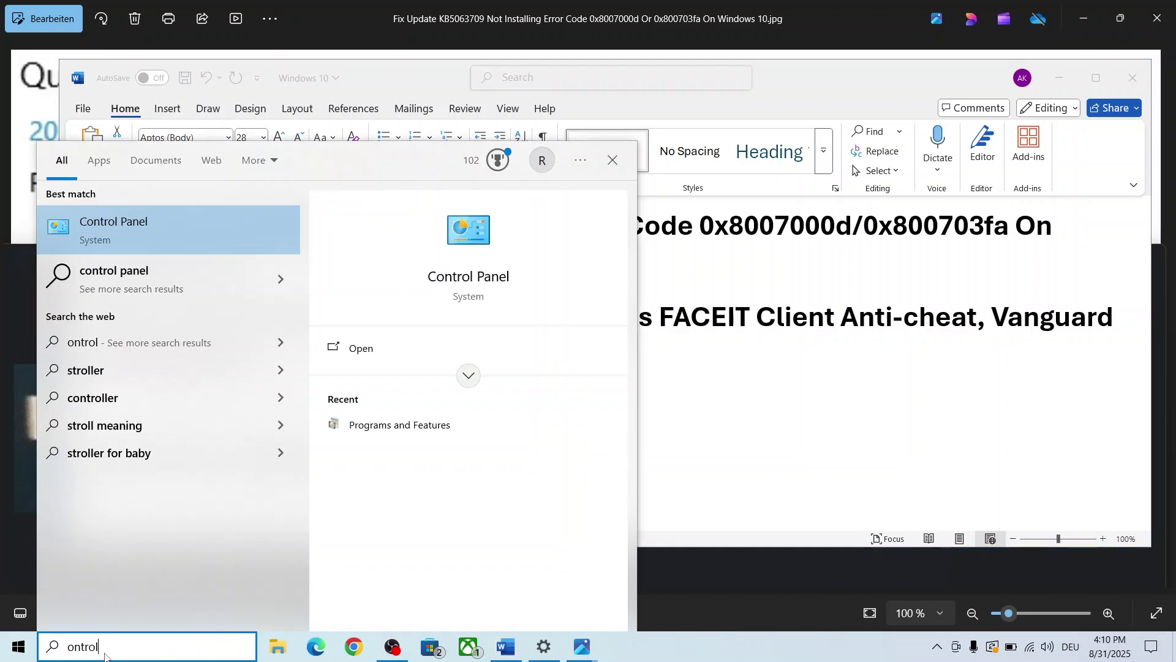
key(Return)
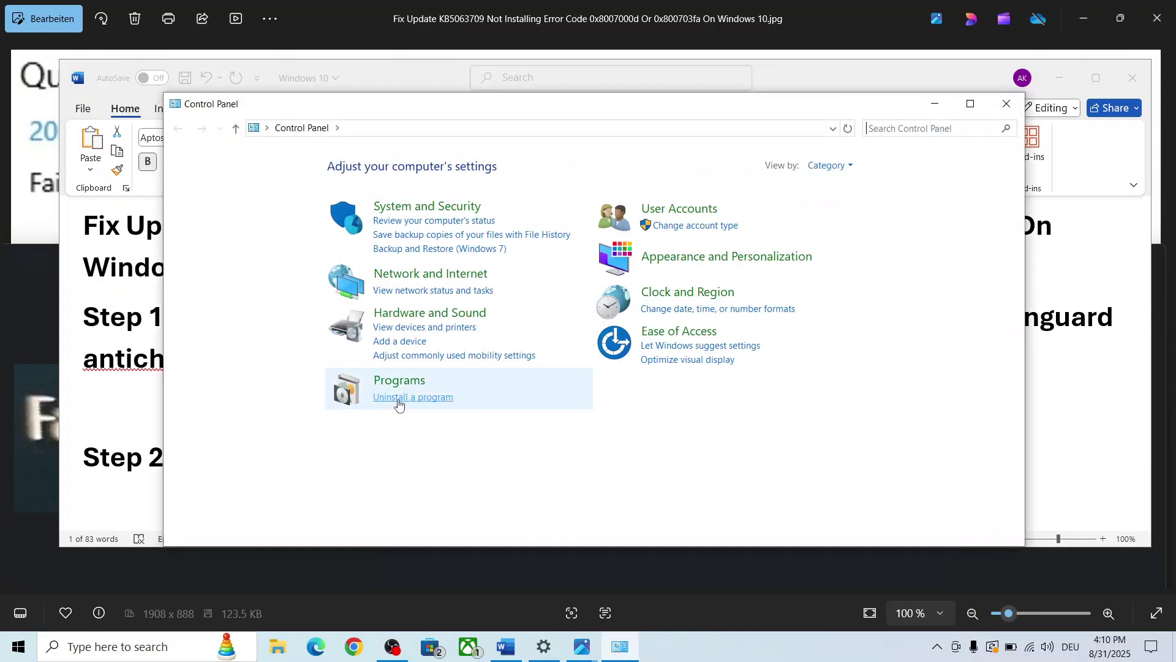
click(397, 397)
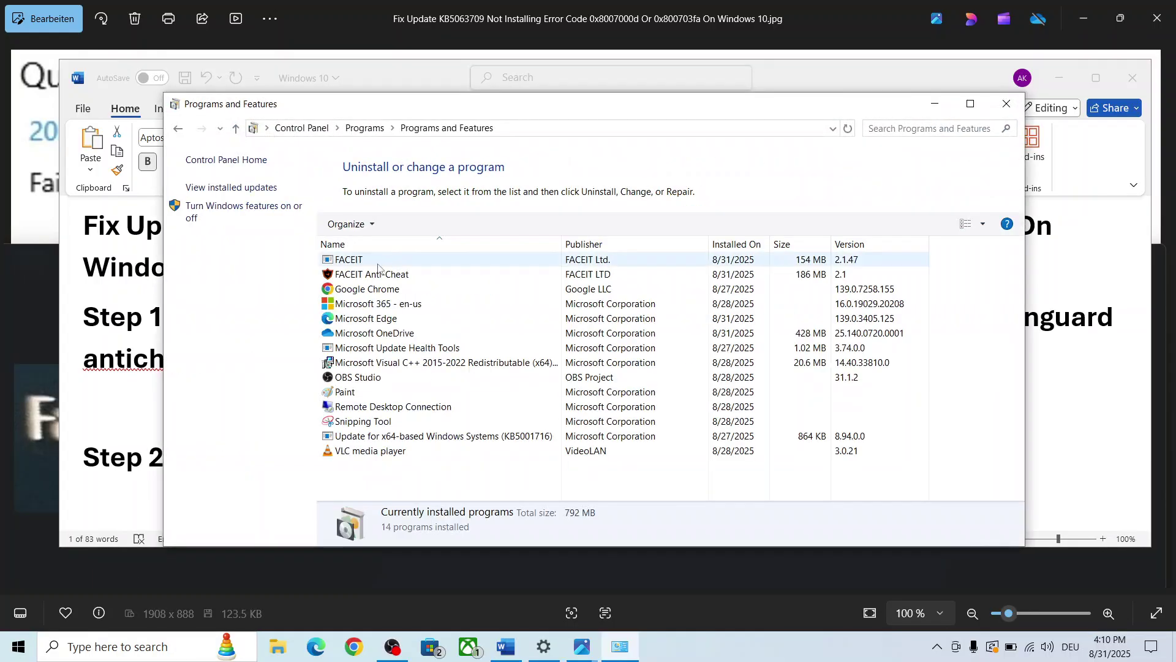
Uninstall FACEIT Anti-Cheat from the computer and confirm its removal
click(371, 274)
right_click(374, 276)
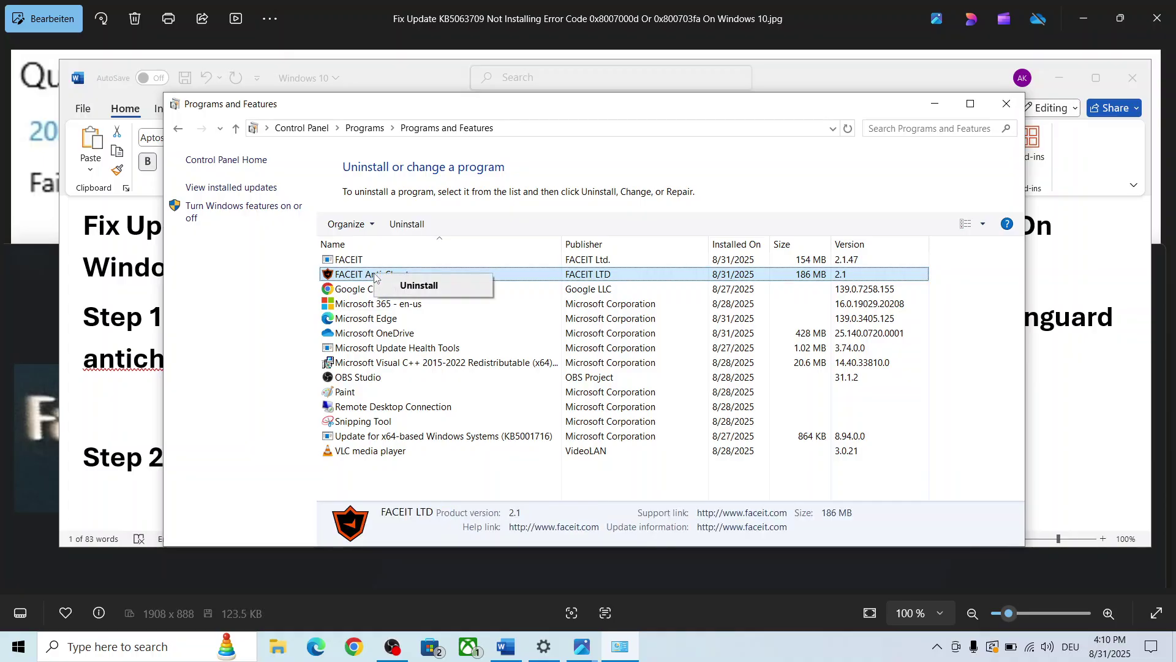
click(425, 286)
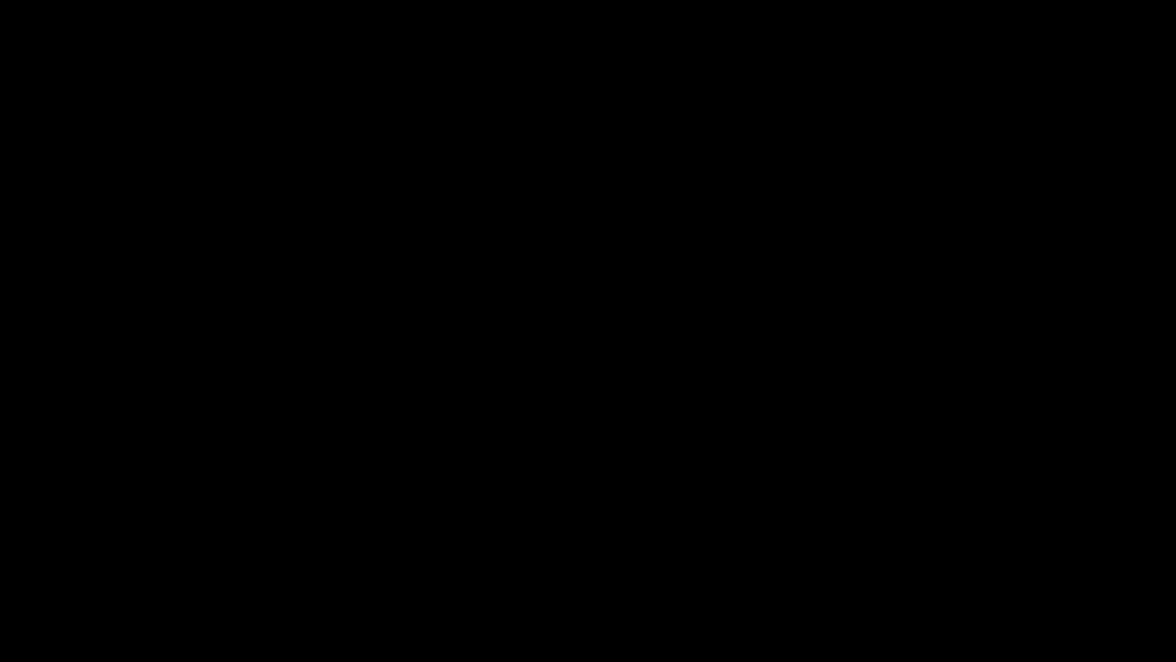
click(648, 382)
click(647, 380)
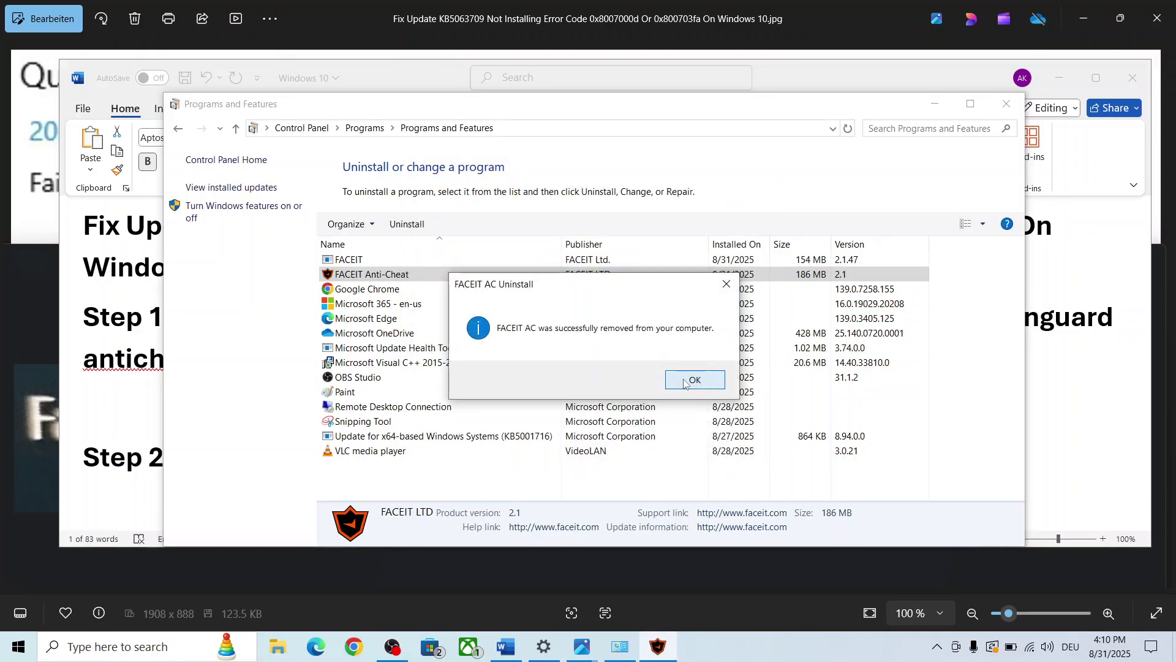
click(684, 380)
Uninstall the FACEIT client program and close the Programs and Features window
click(346, 259)
right_click(344, 254)
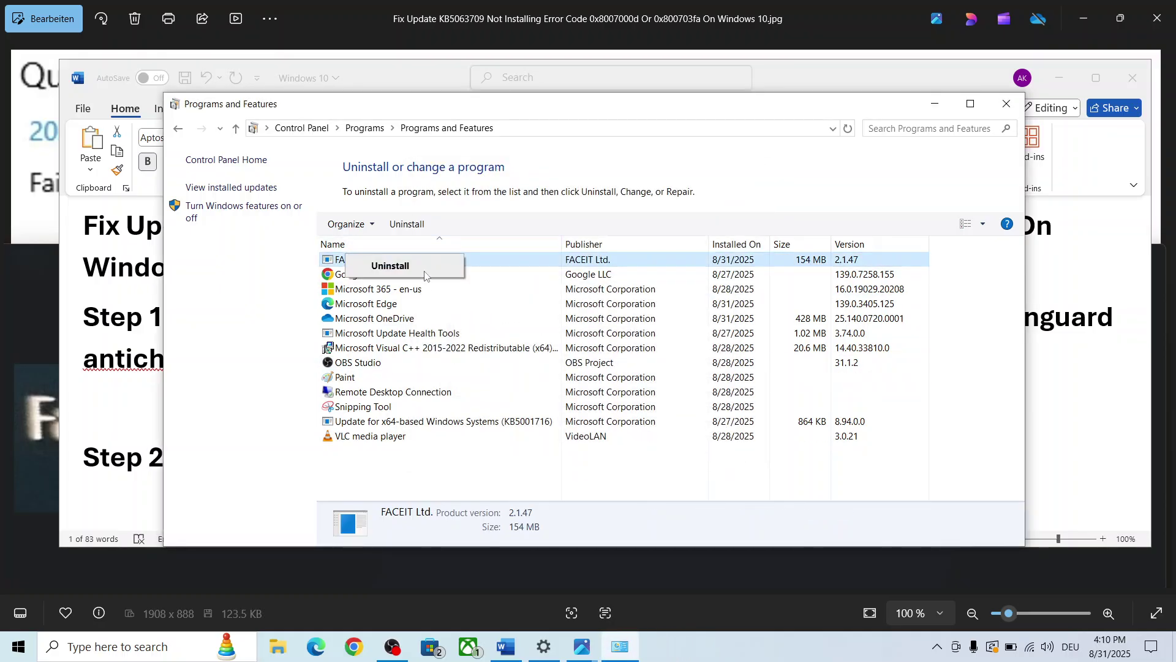
click(399, 266)
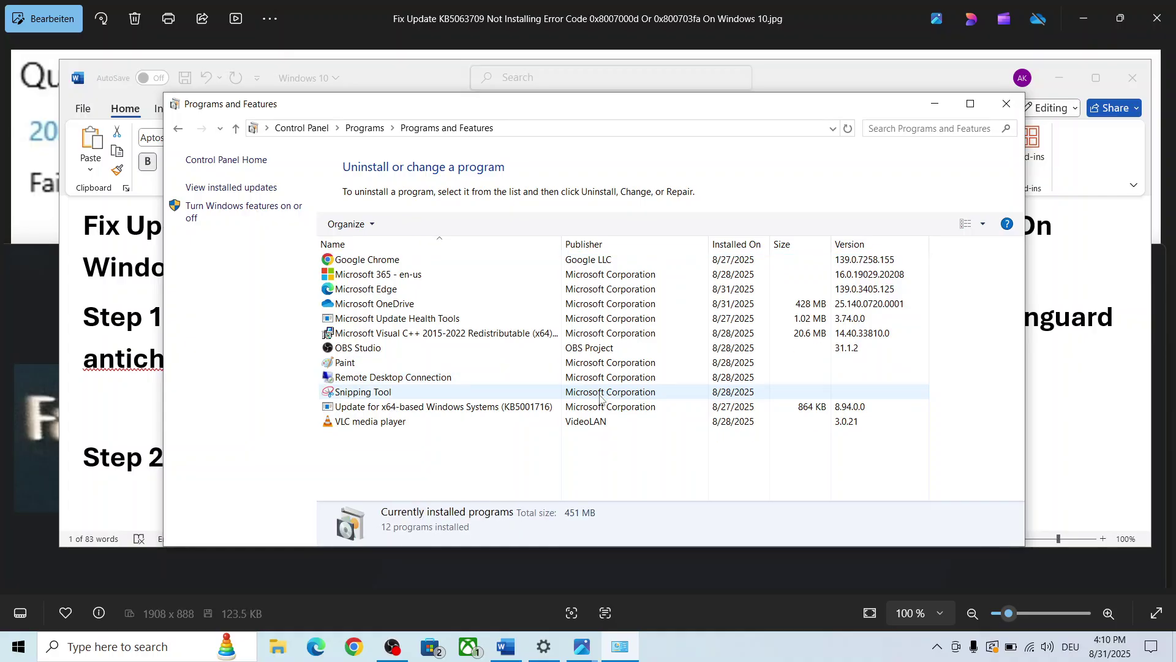
click(1006, 103)
click(18, 646)
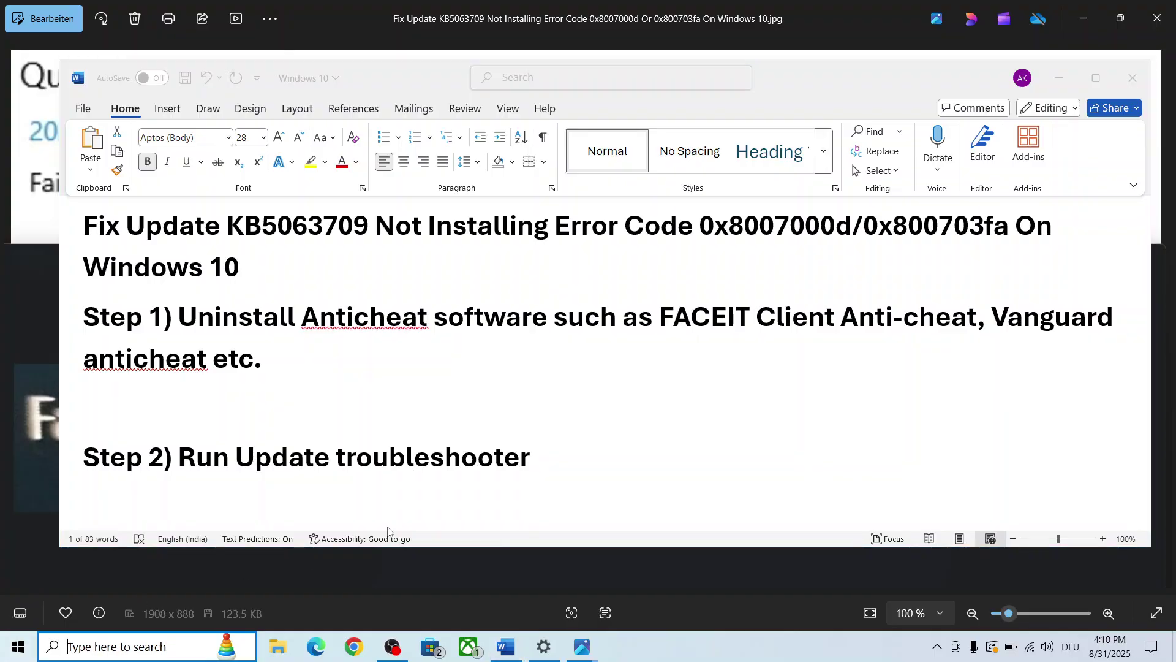
mouse_move(22, 619)
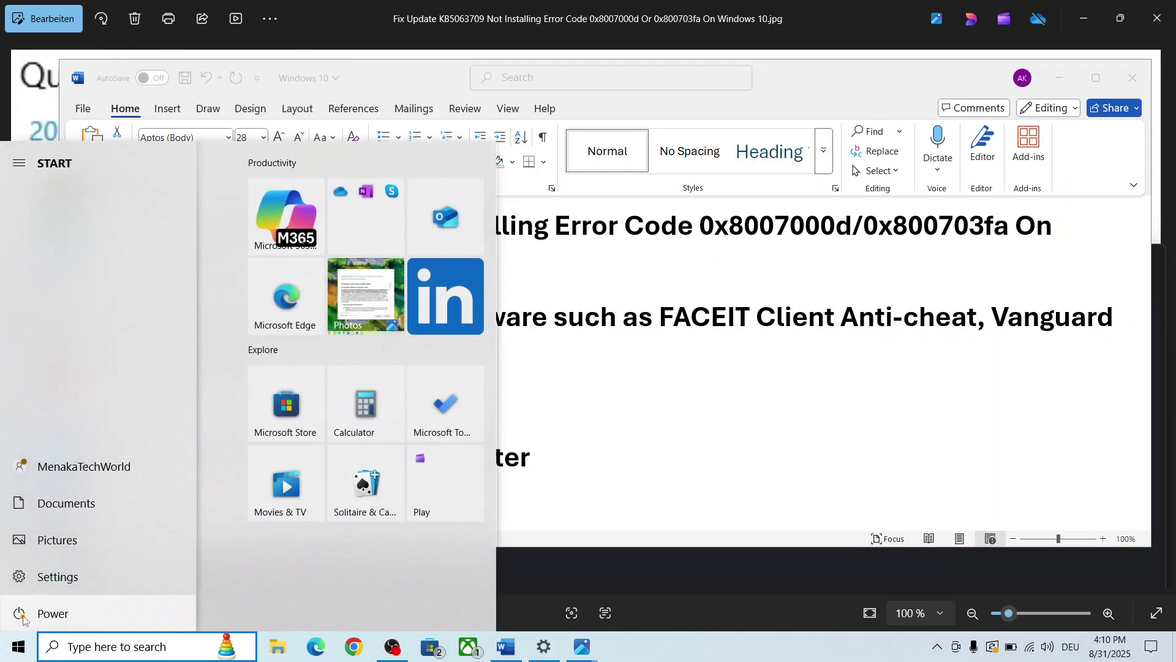
click(22, 619)
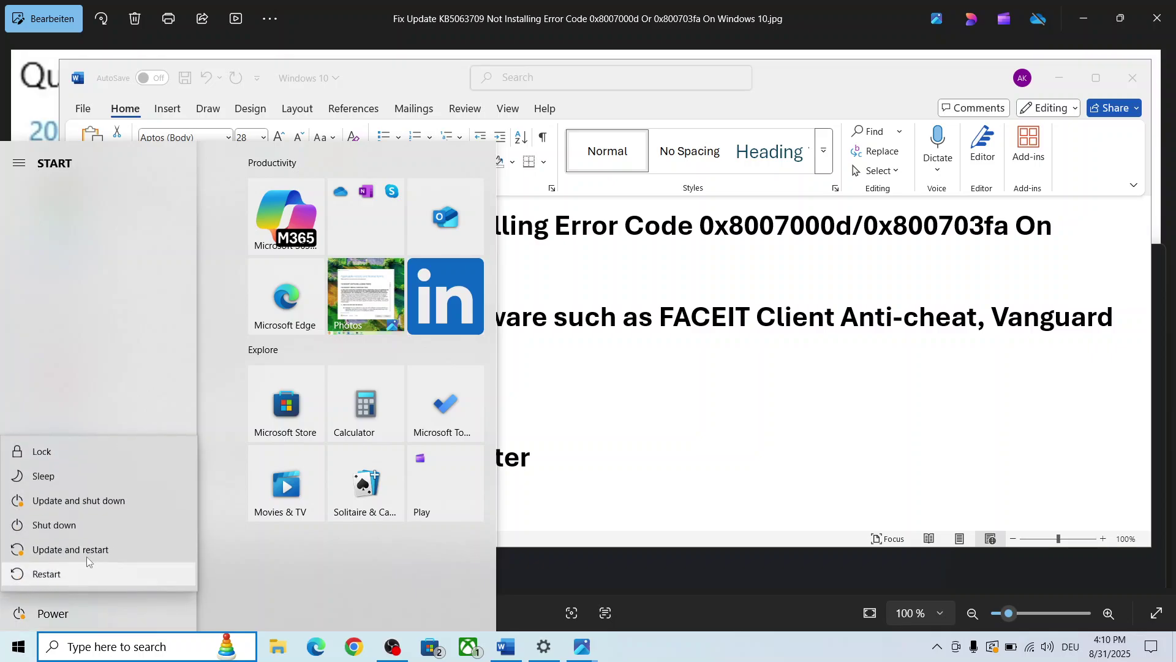
key(Escape)
key(Escape)
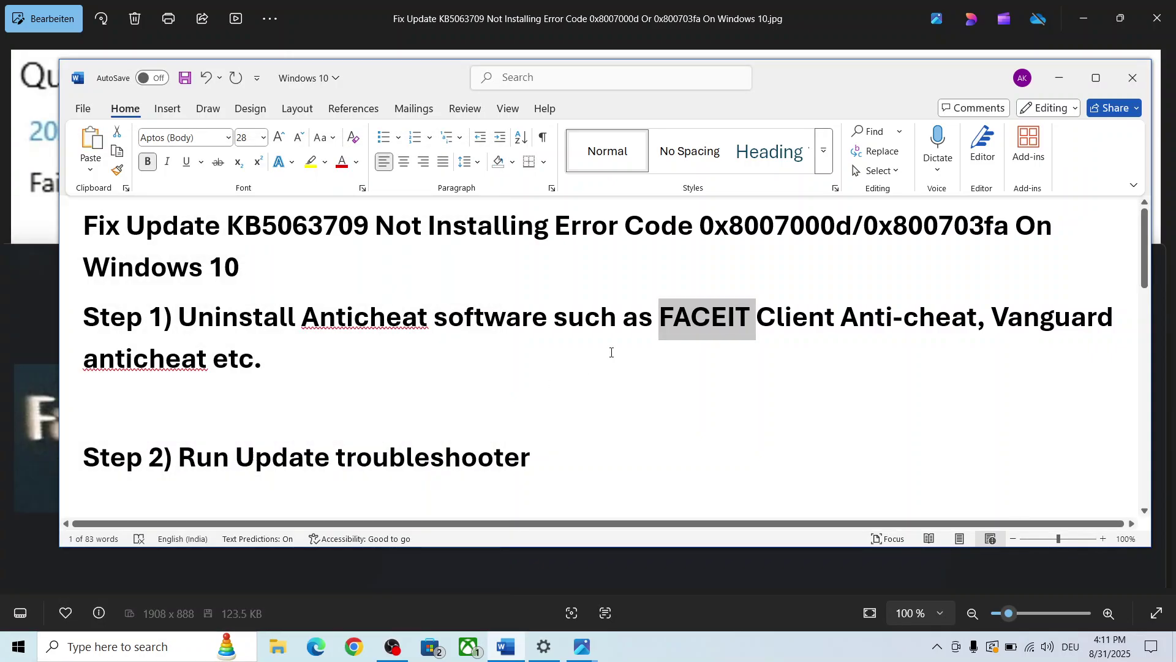
Highlight the update troubleshooter instruction of Step 2 in the document, and switch to the Windows Settings home page
click(369, 347)
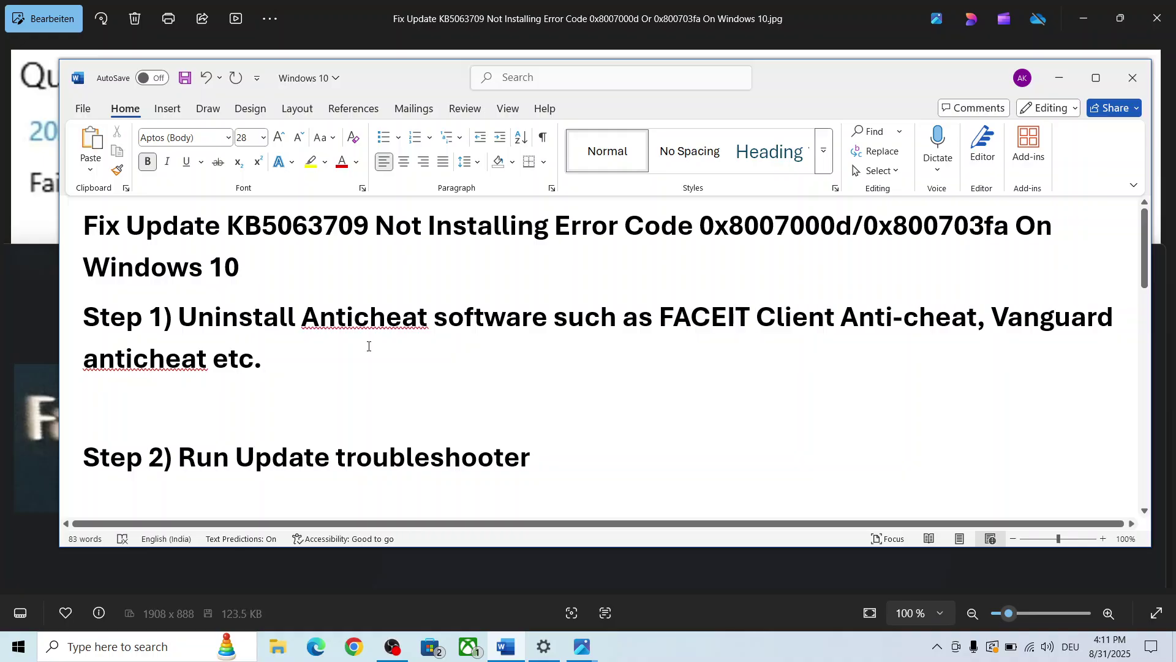
scroll(369, 346, down, 2)
drag(236, 383, 475, 374)
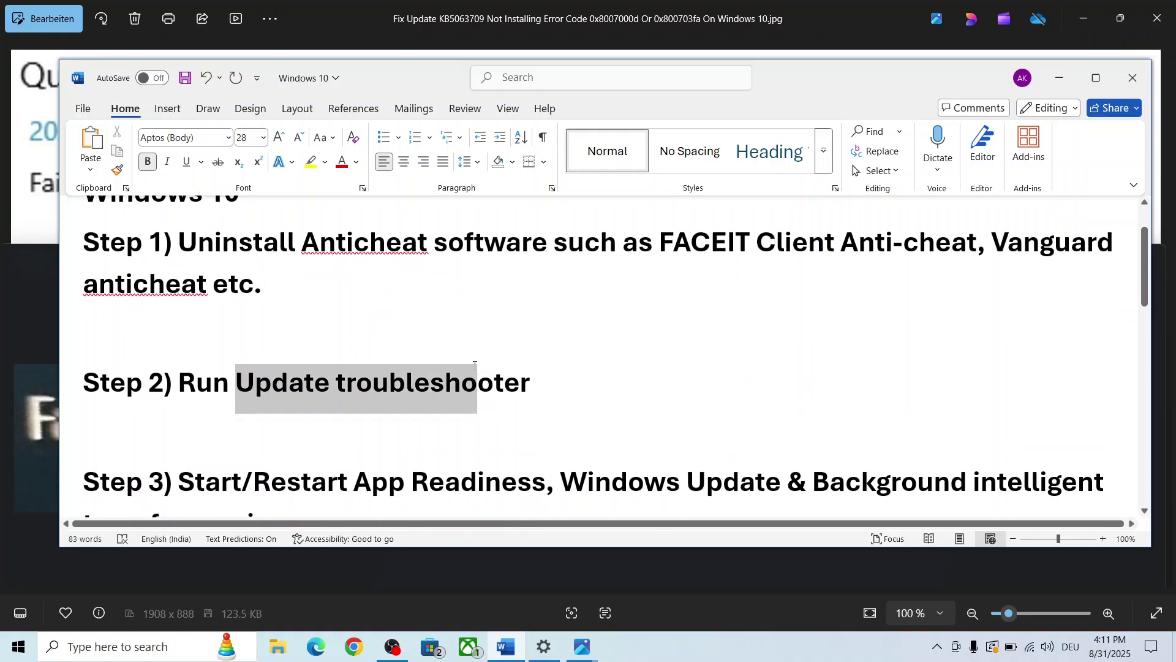
key(alt+Tab)
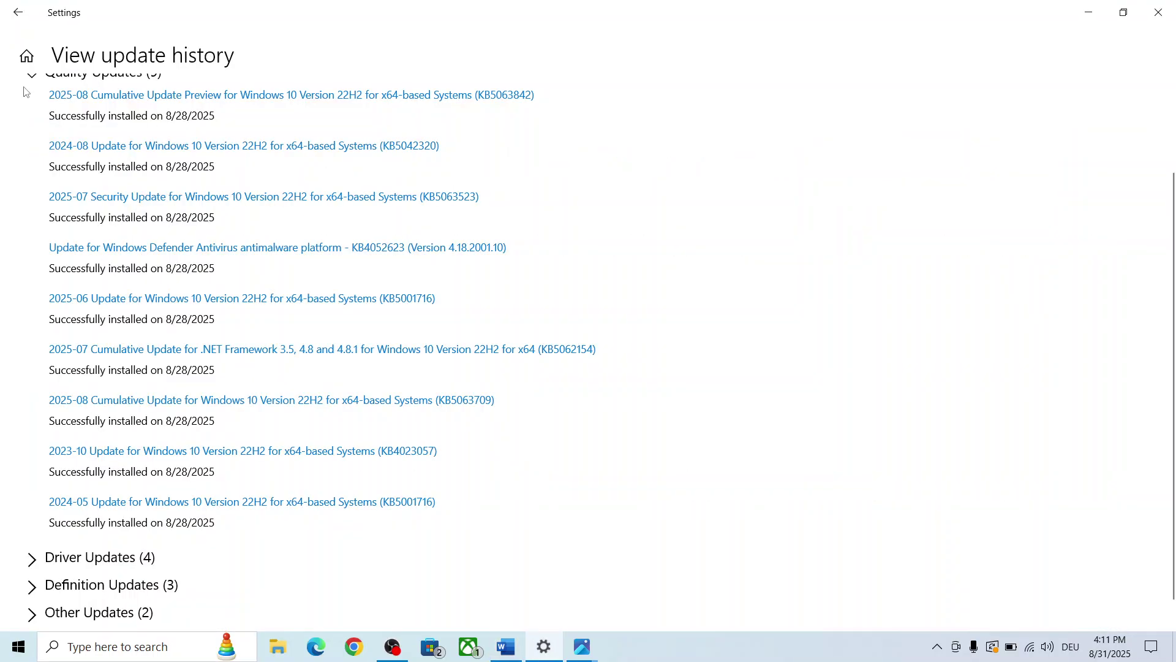
click(26, 55)
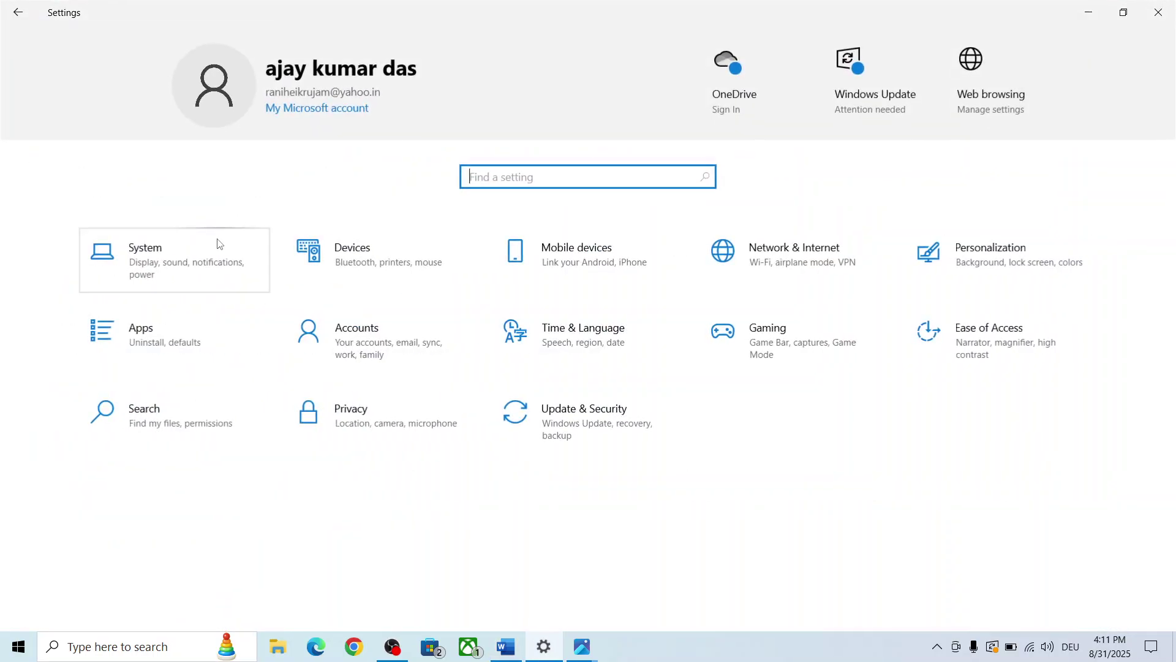
click(200, 258)
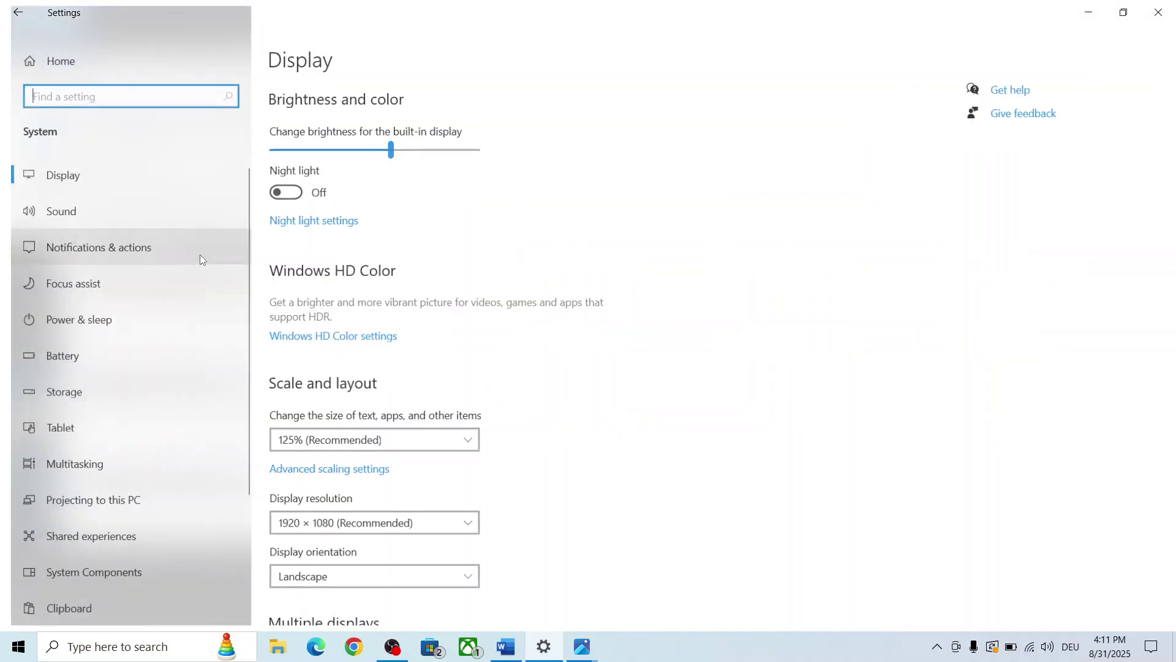
scroll(112, 400, down, 3)
scroll(111, 400, up, 3)
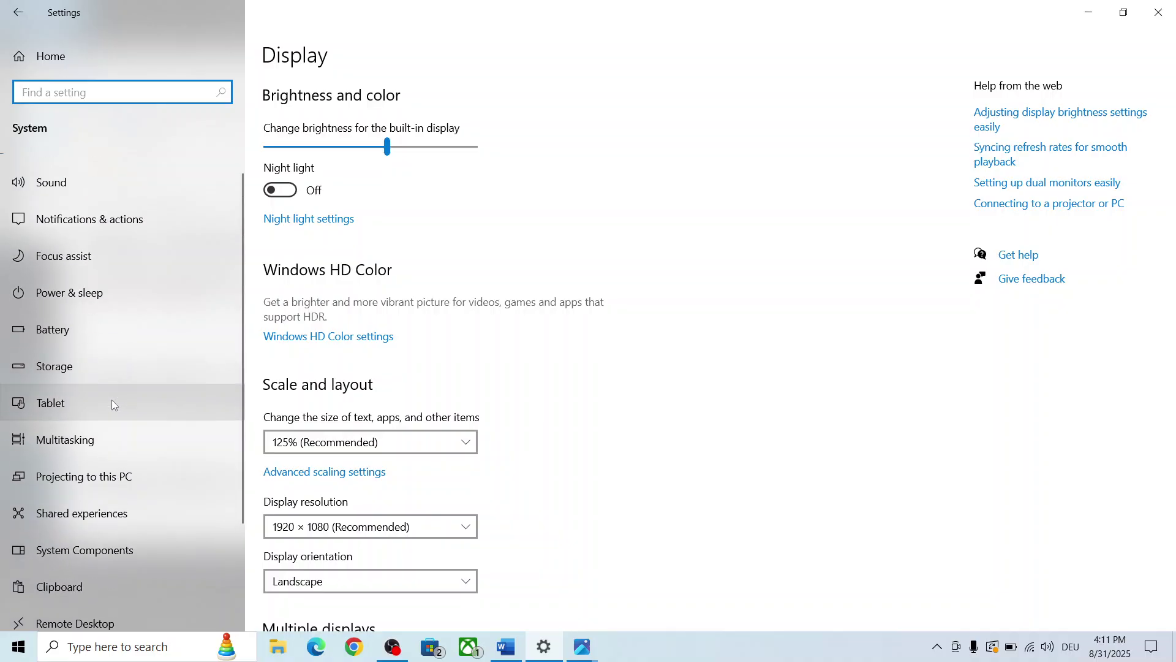
scroll(112, 400, down, 3)
scroll(112, 399, up, 3)
click(51, 56)
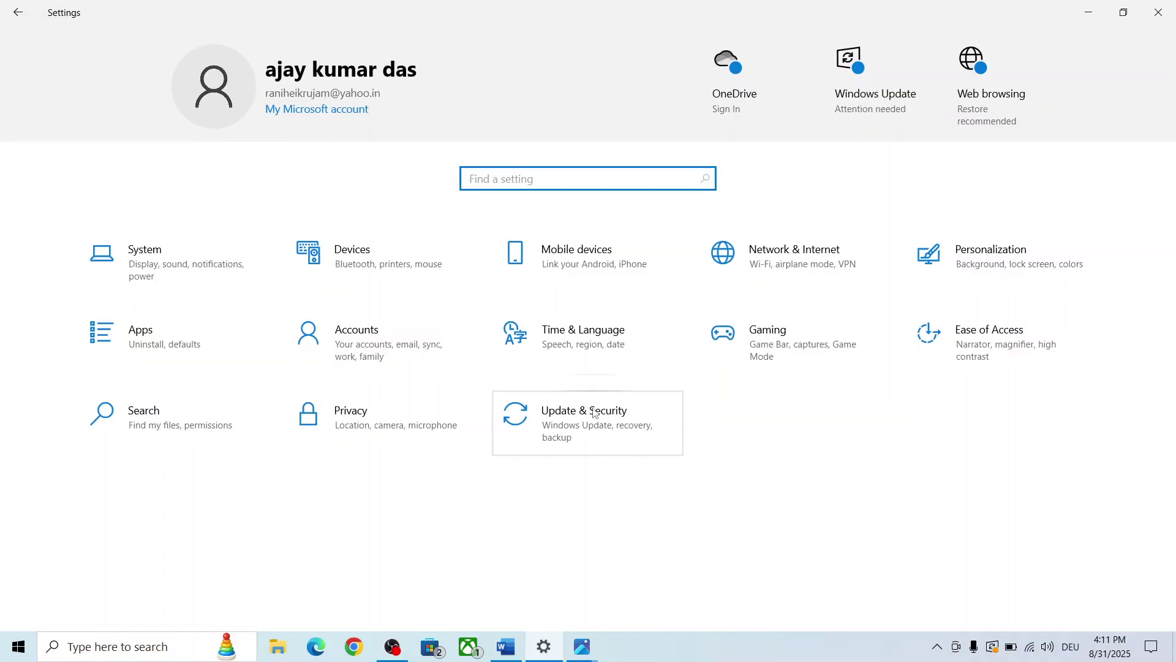
Run the Windows Update troubleshooter from the additional troubleshooters in Update & Security
click(593, 414)
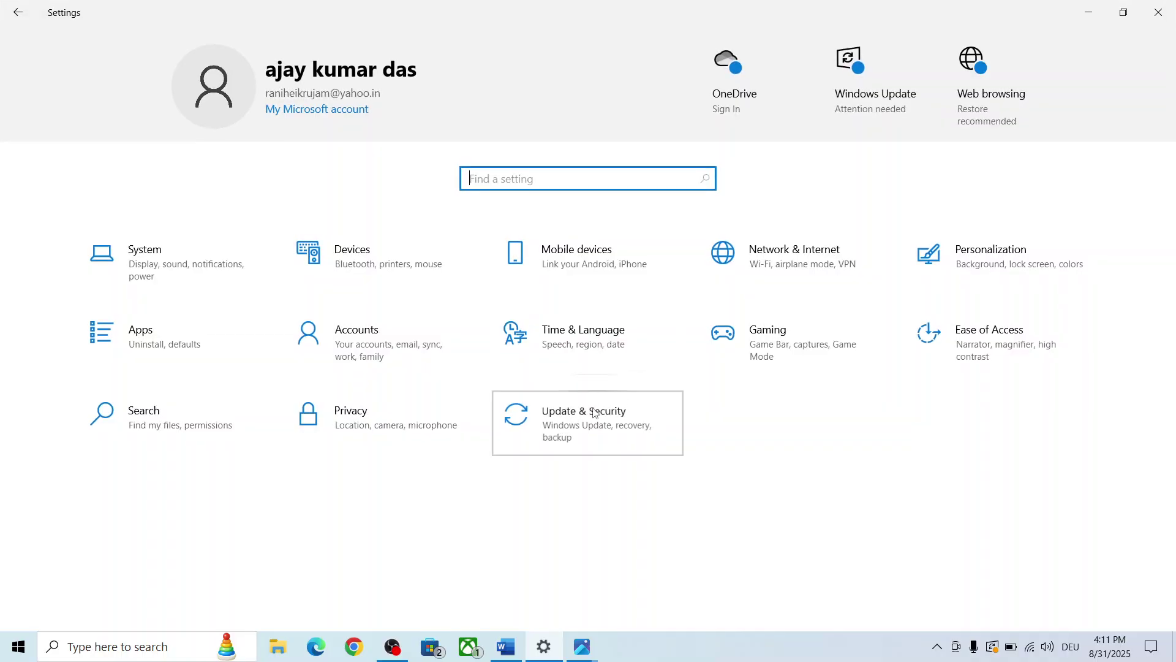
click(87, 322)
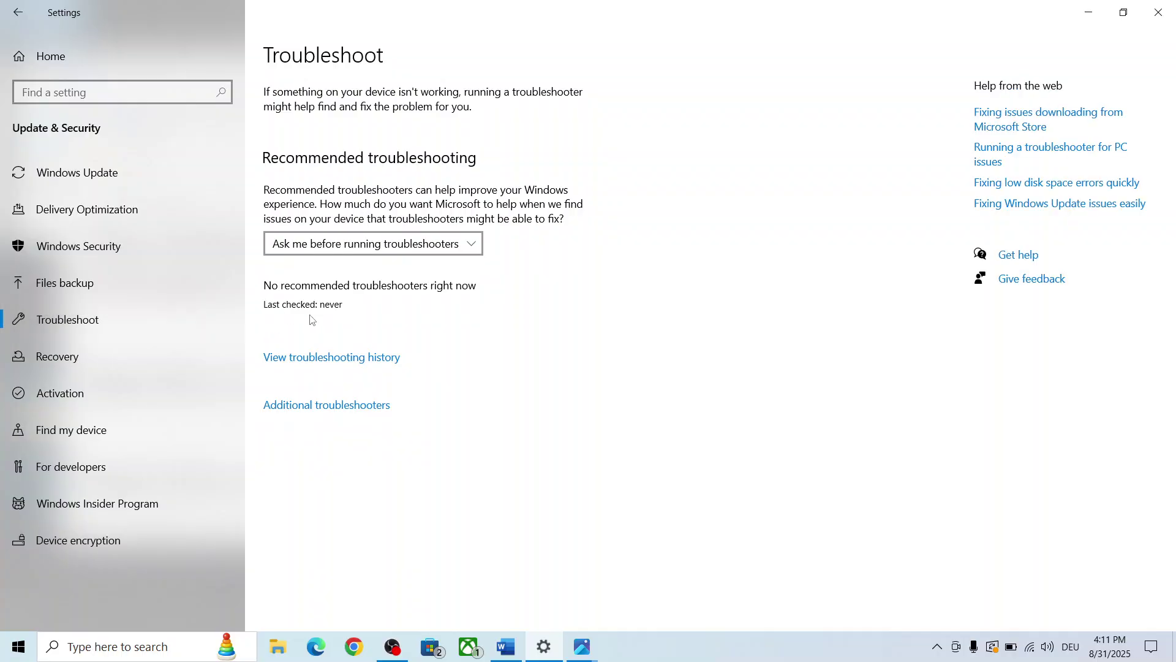
click(309, 409)
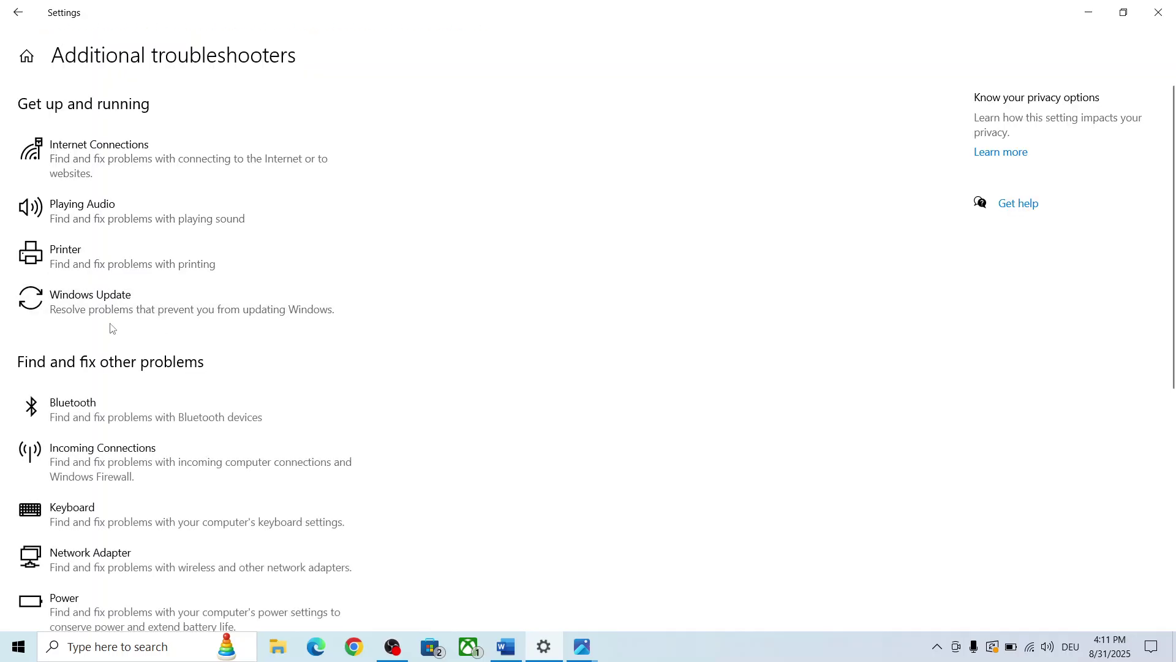
click(98, 320)
click(287, 350)
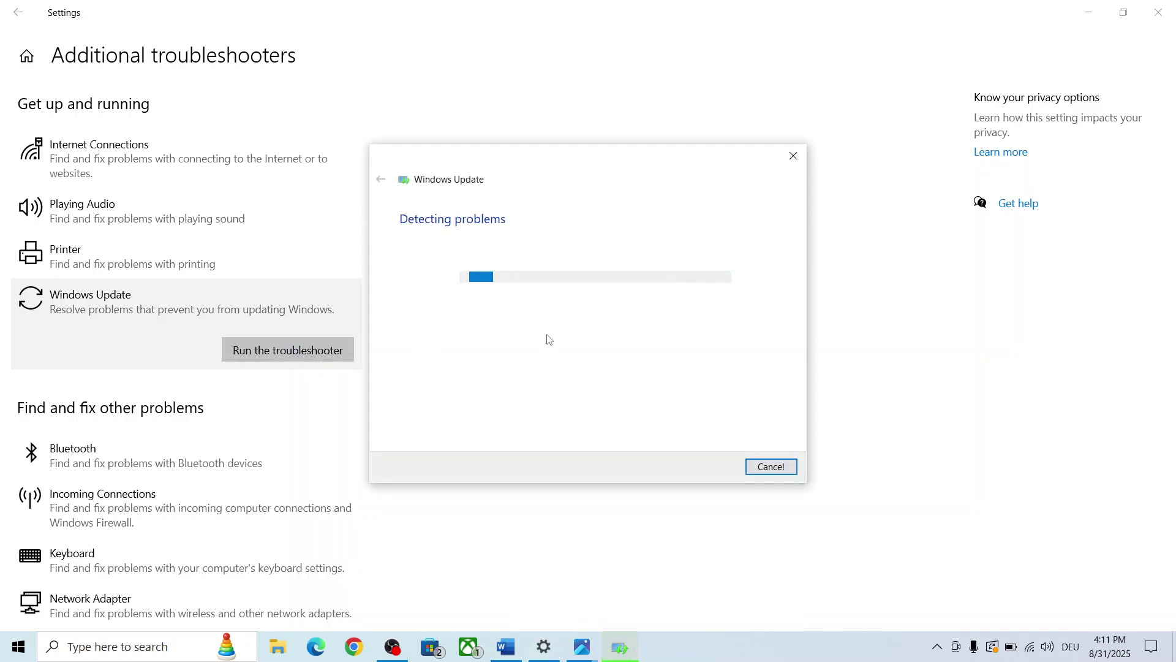
Check Step 3 in the Word instructions and open the Windows Services console
click(513, 648)
scroll(384, 427, down, 2)
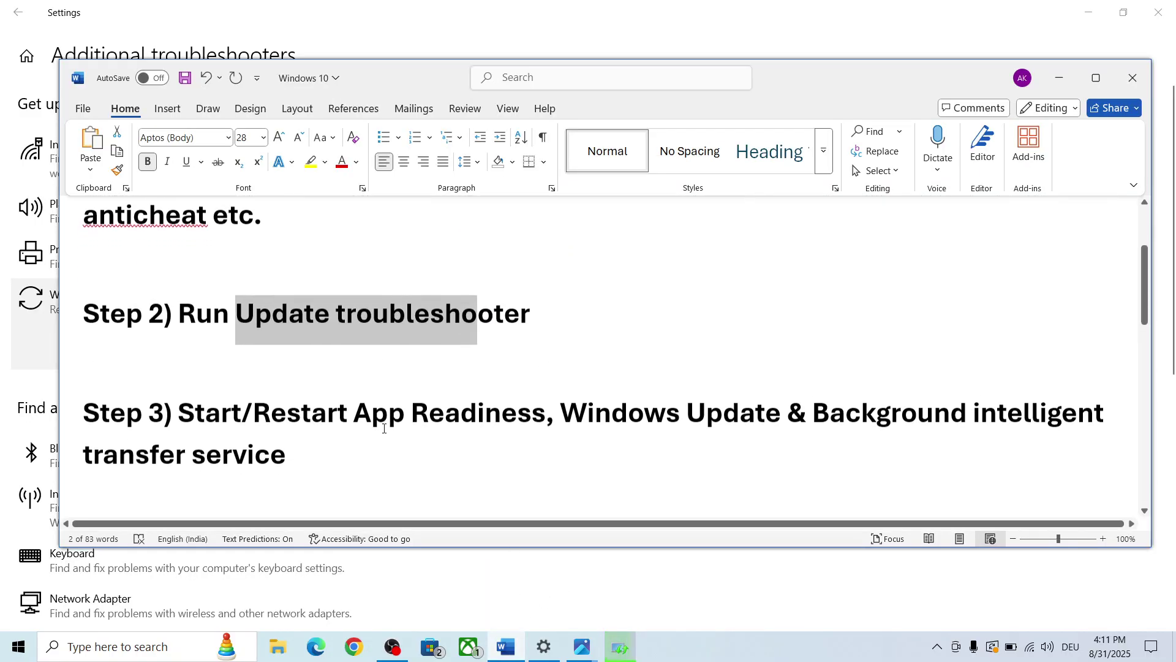
click(107, 654)
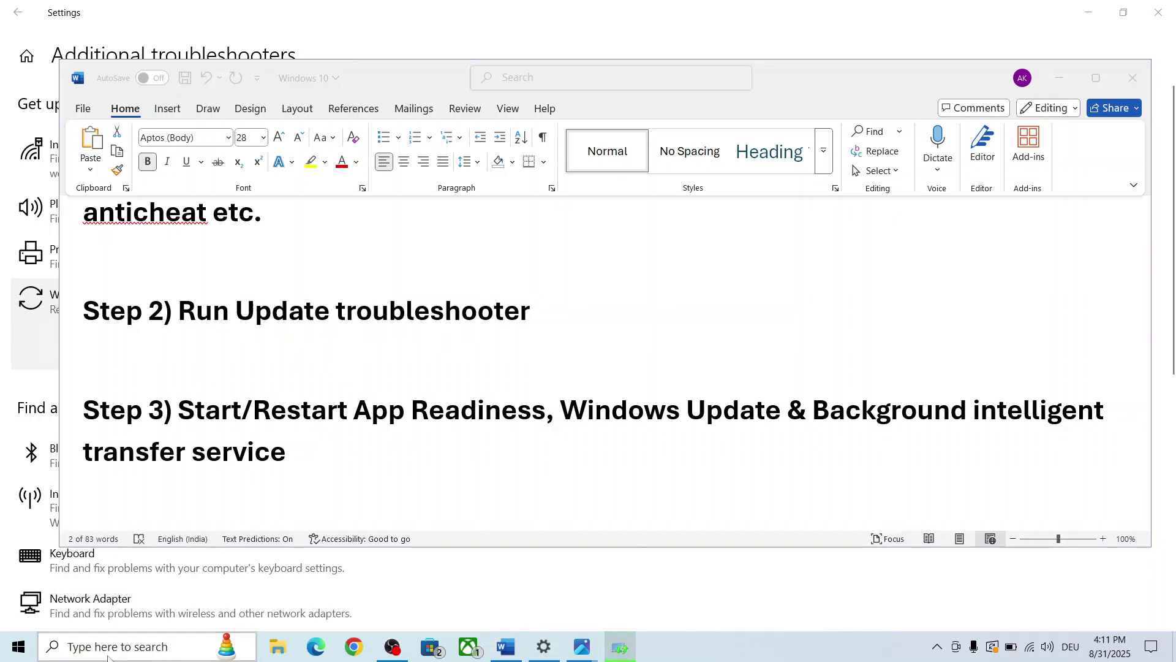
text(services)
key(Return)
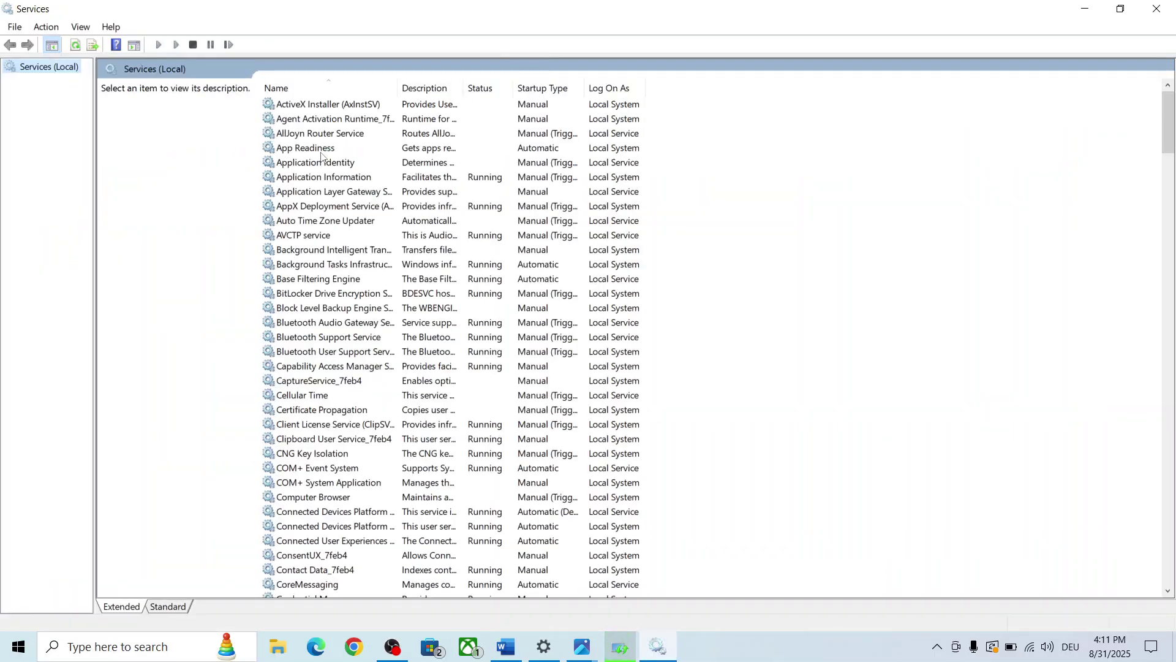
Start the App Readiness service with its startup type set to Automatic, and cancel the Windows Update troubleshooter
double_click(324, 151)
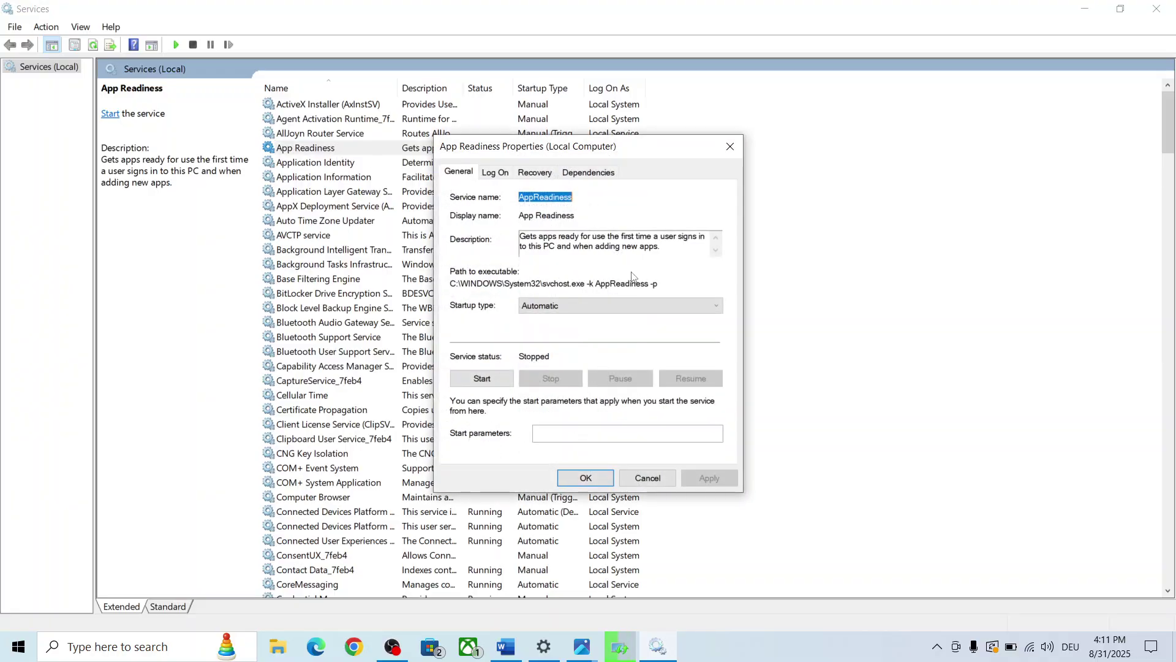
click(564, 308)
click(566, 333)
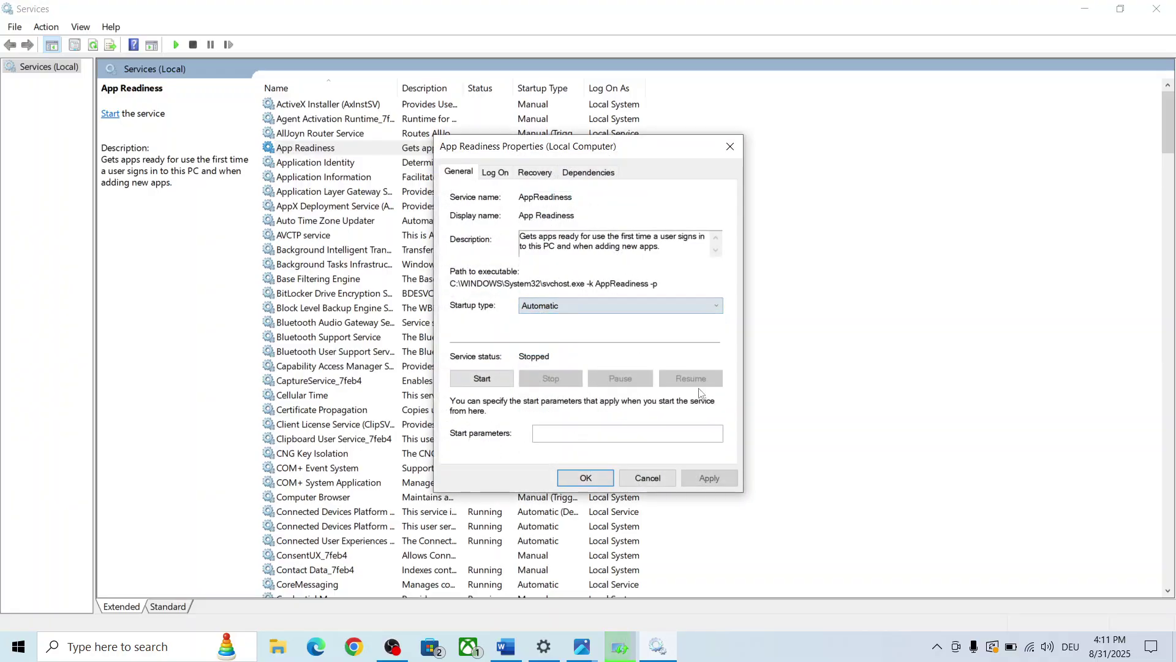
click(709, 478)
click(482, 378)
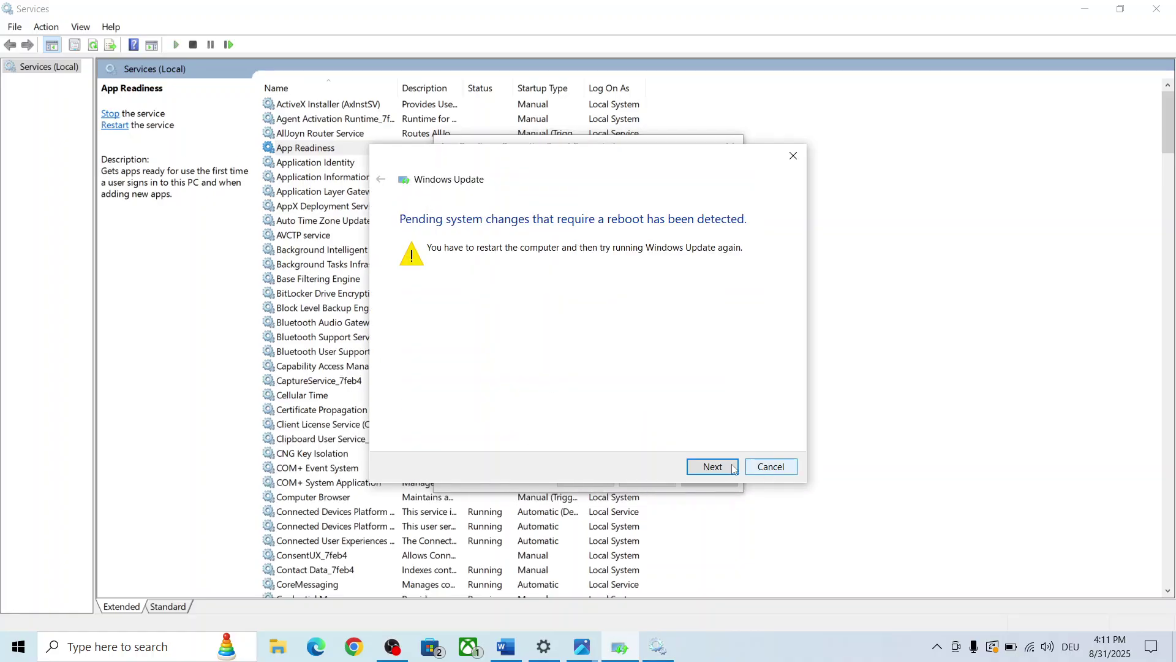
click(766, 468)
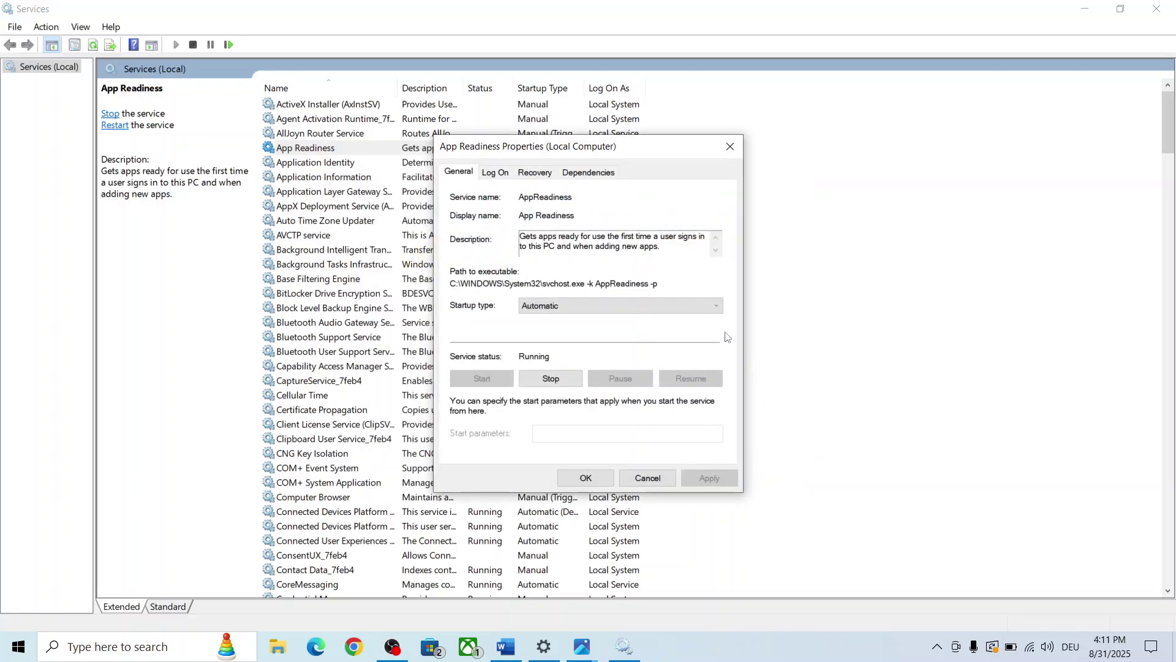
Apply the Automatic startup type to App Readiness again and restart the service
click(556, 306)
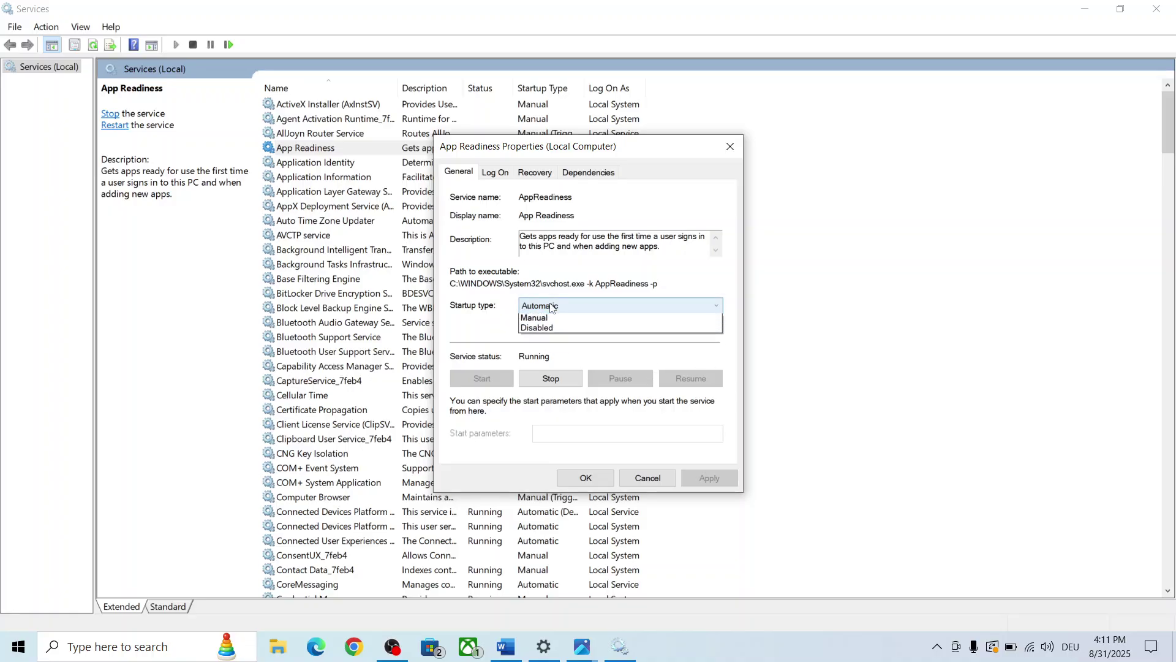
click(556, 331)
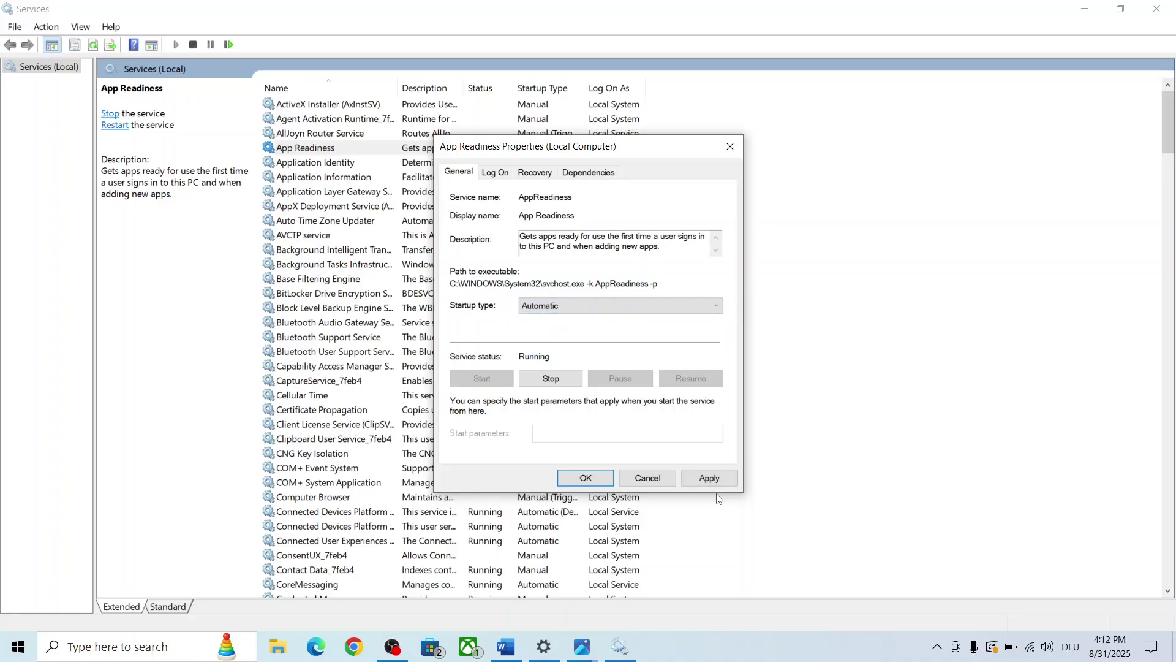
click(718, 485)
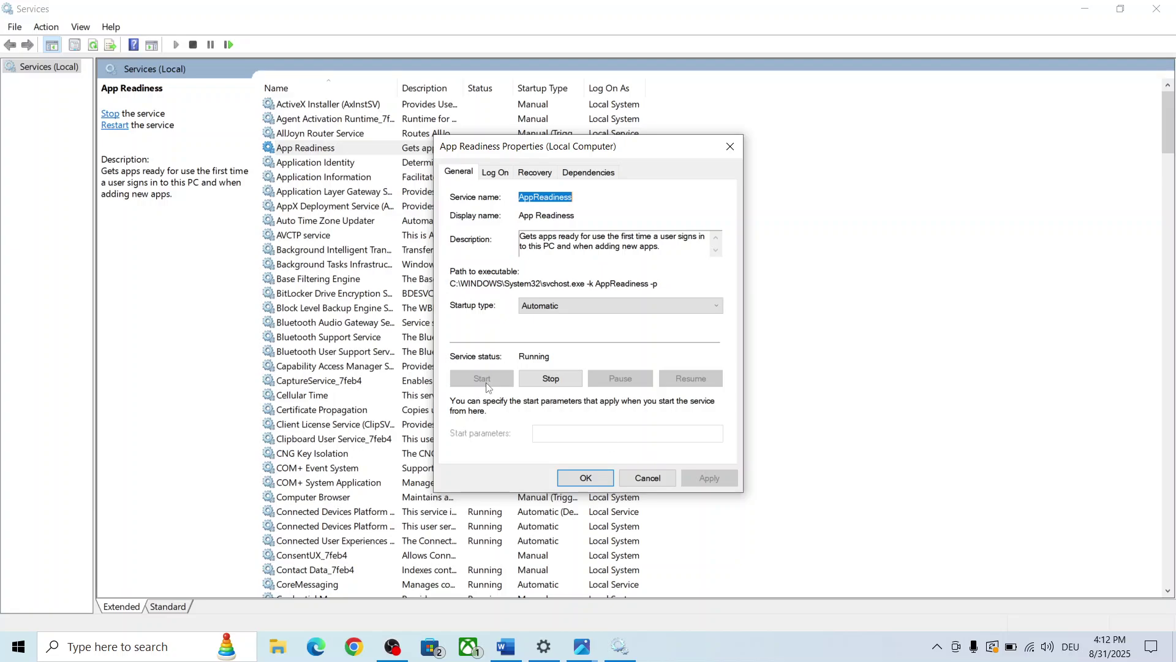
click(575, 479)
right_click(324, 152)
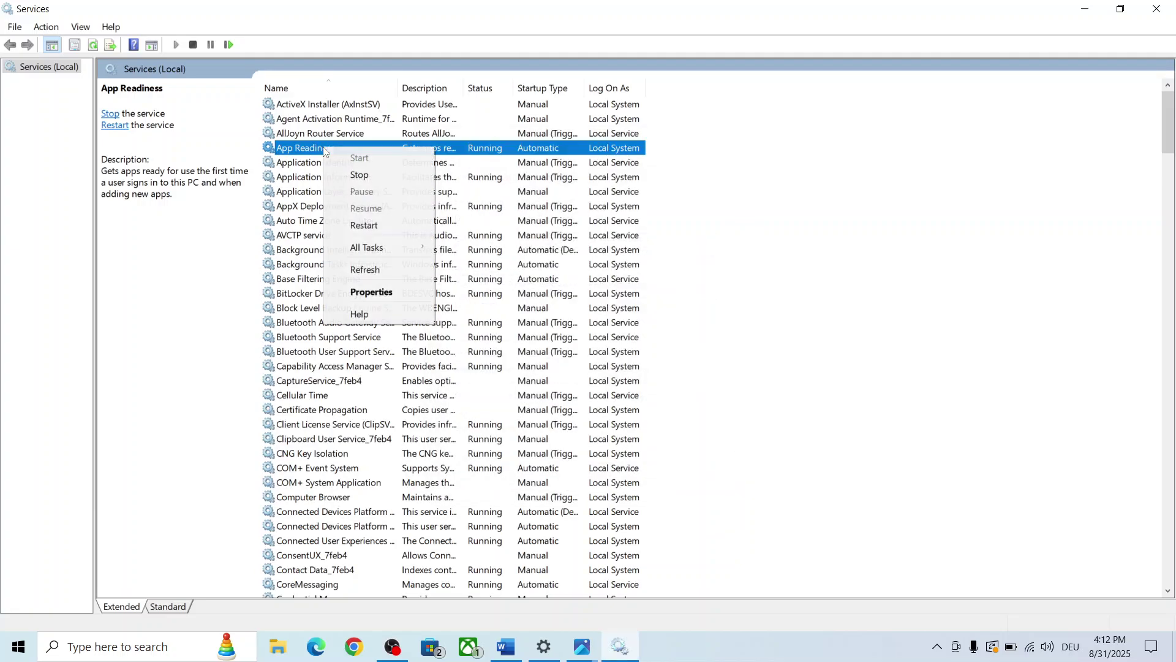
click(384, 223)
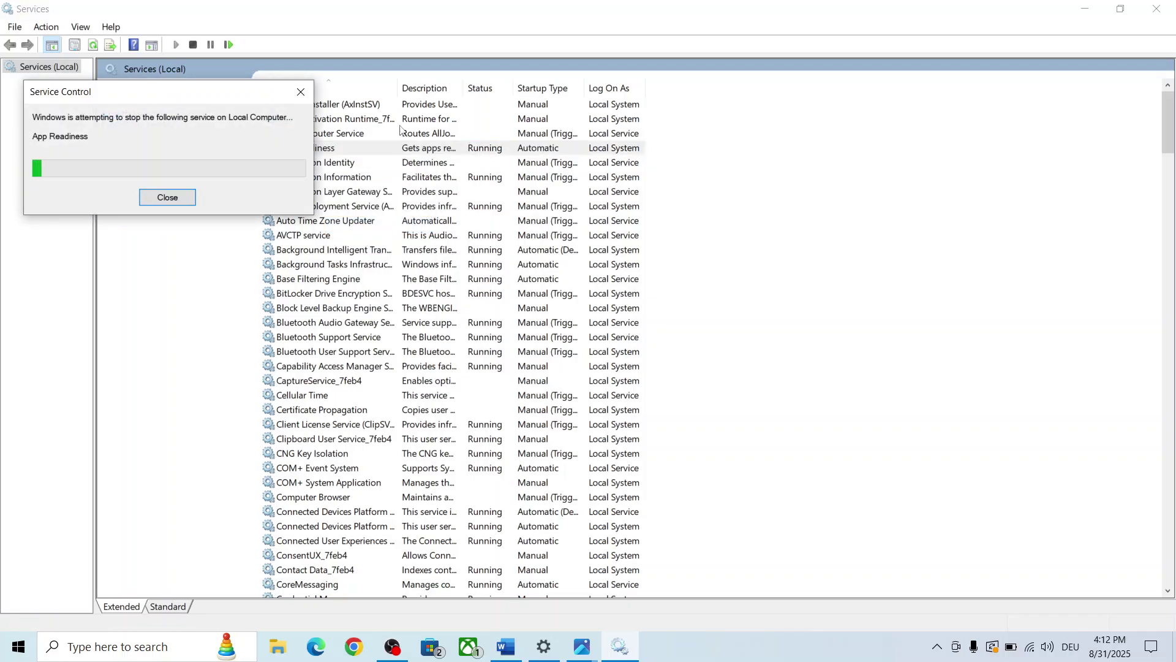
Fit the Name column to the full service names and set the Windows Update service's startup type to Automatic
double_click(394, 83)
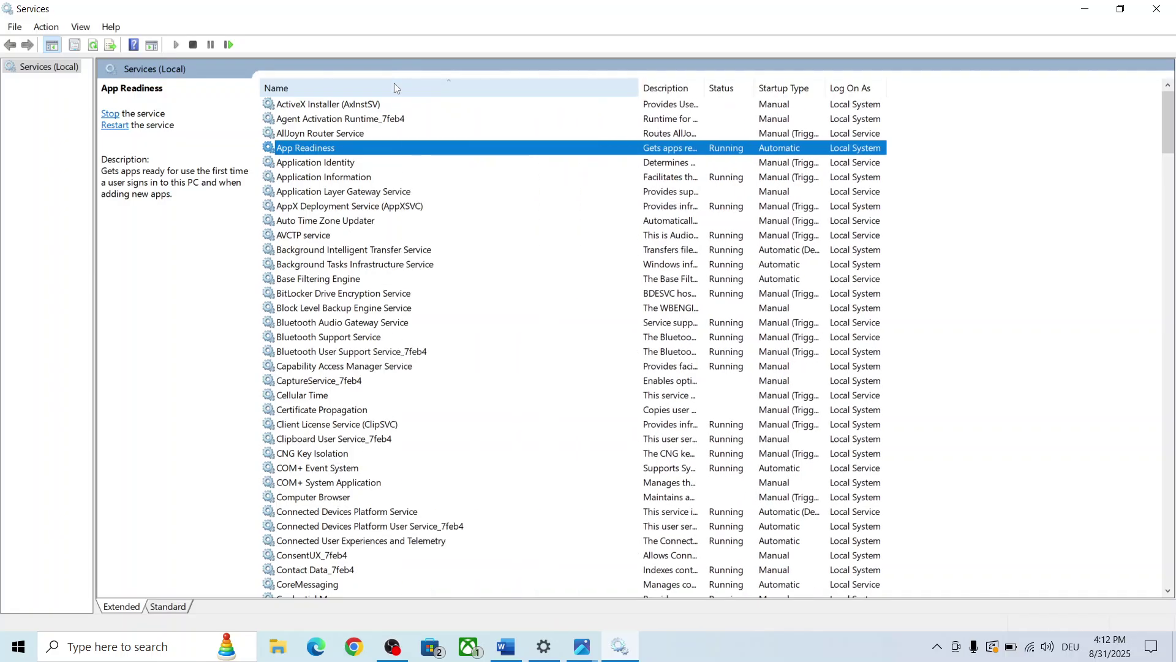
click(384, 383)
key(w)
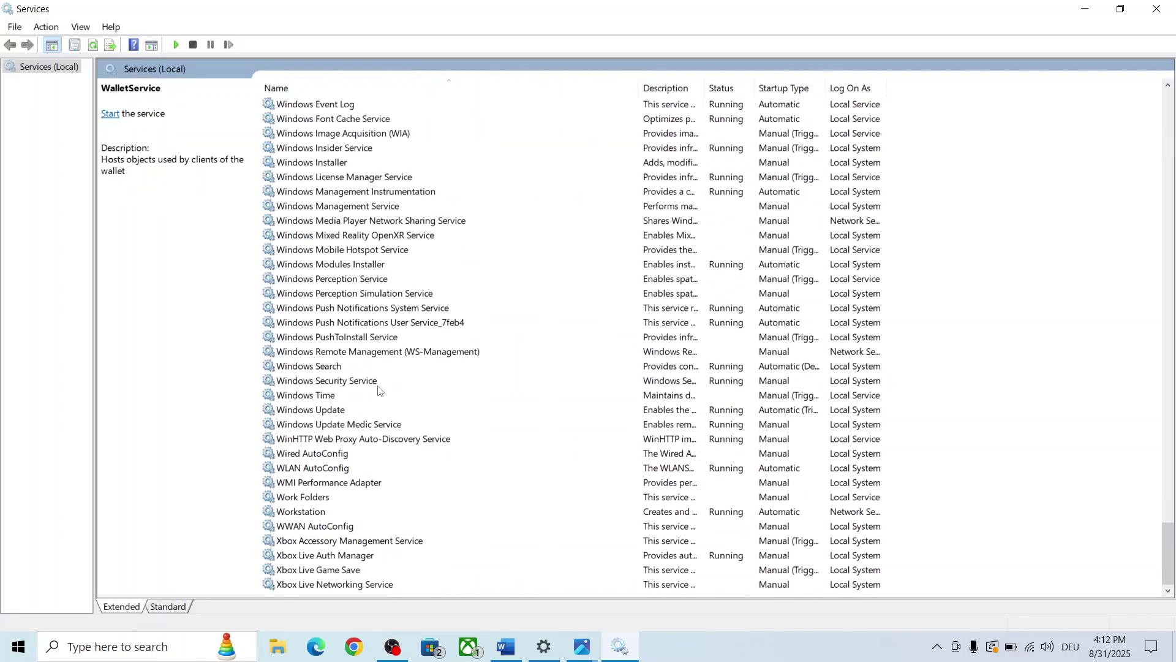
click(335, 411)
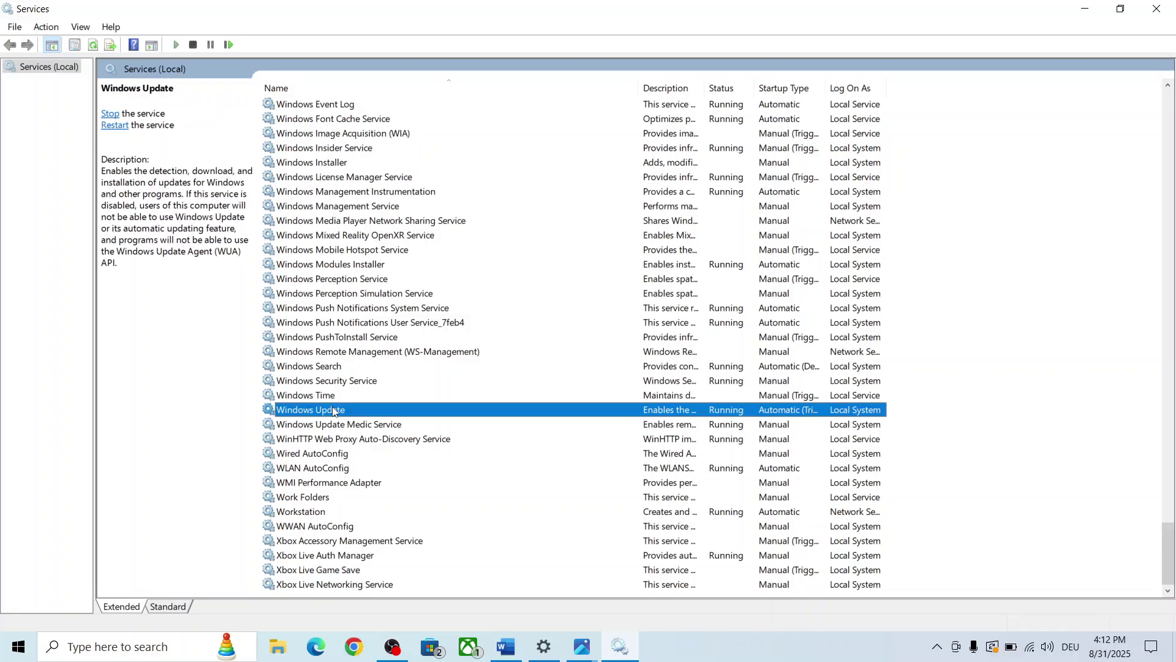
double_click(398, 414)
click(585, 315)
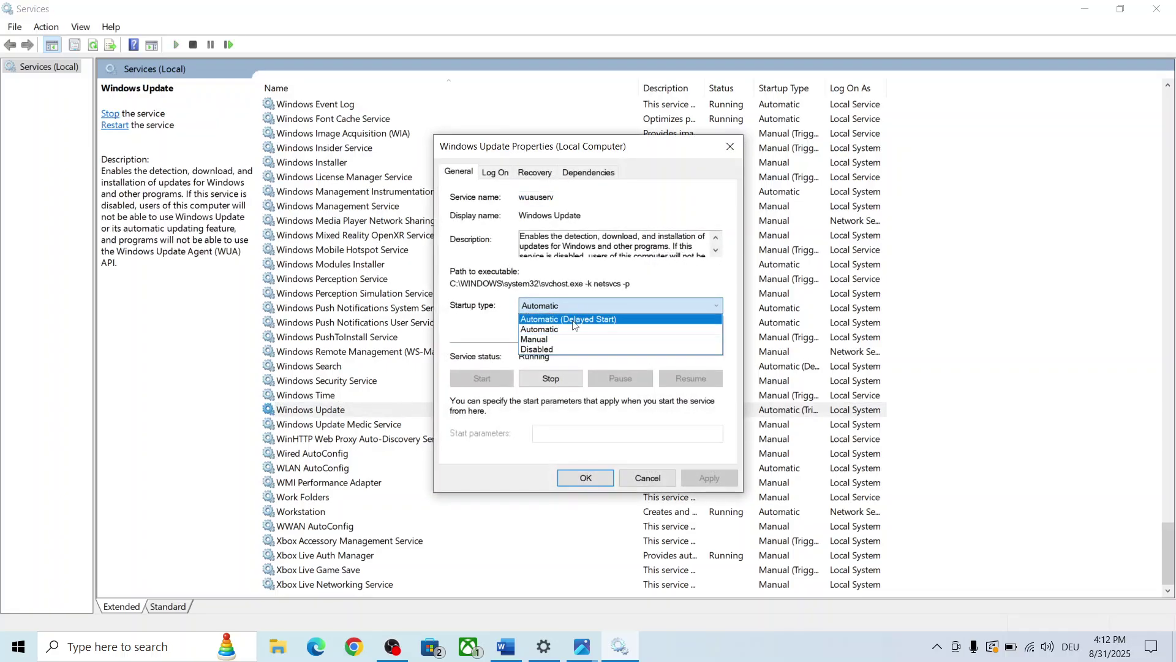
click(583, 320)
click(710, 477)
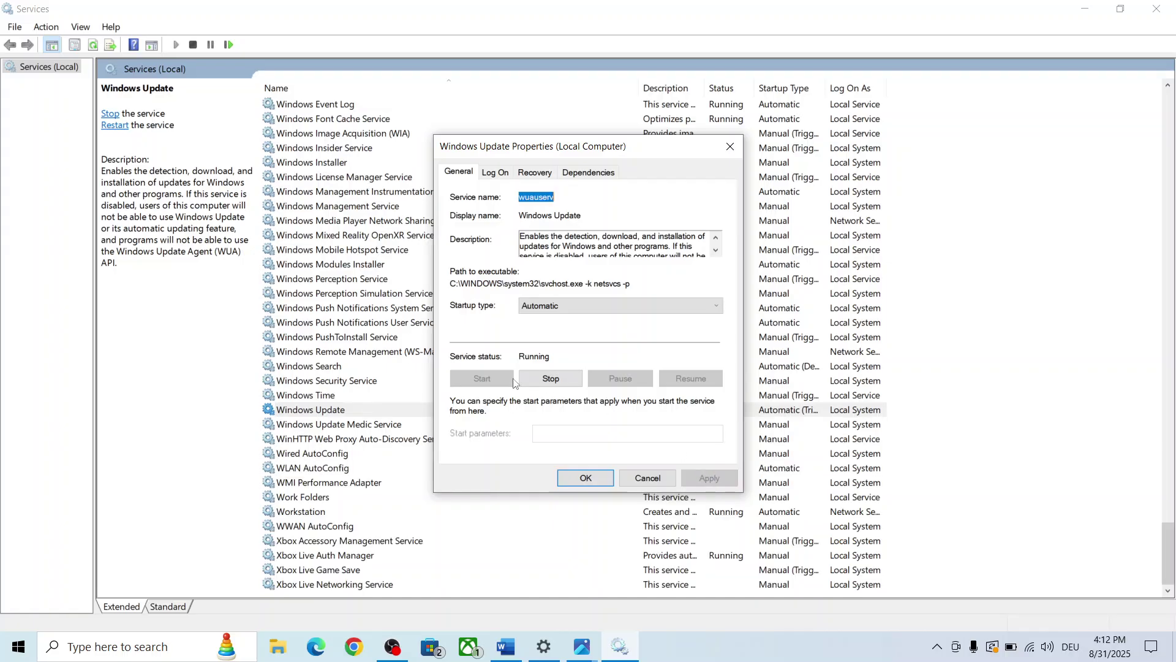
click(579, 477)
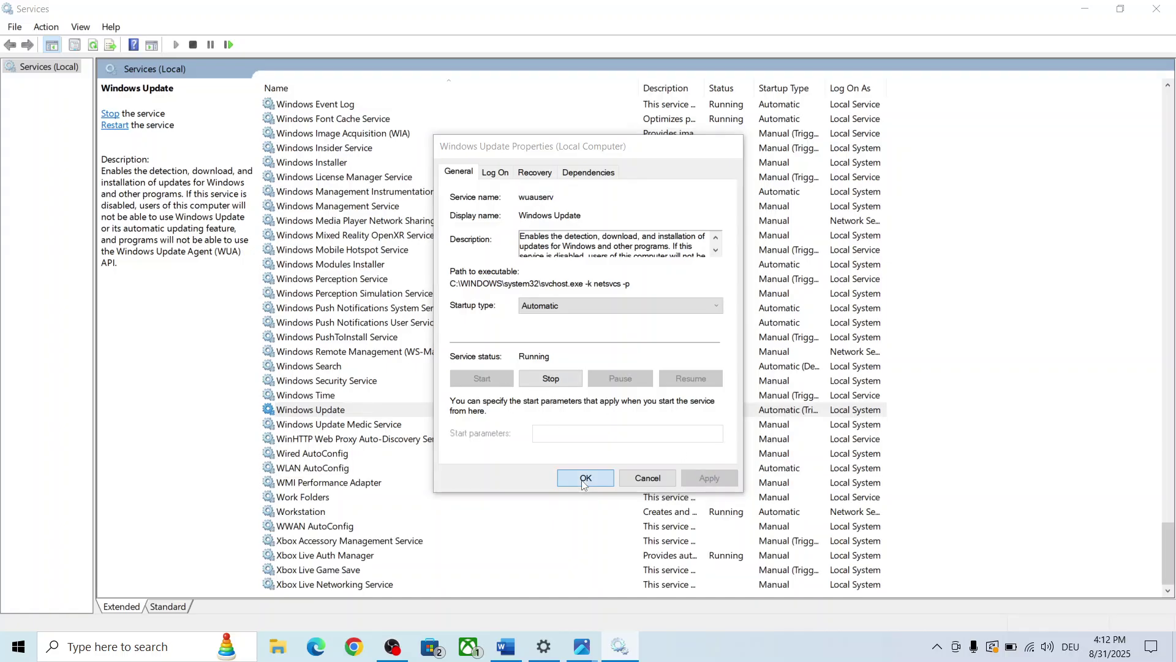
Restart the Windows Update service
click(333, 407)
right_click(332, 409)
click(386, 483)
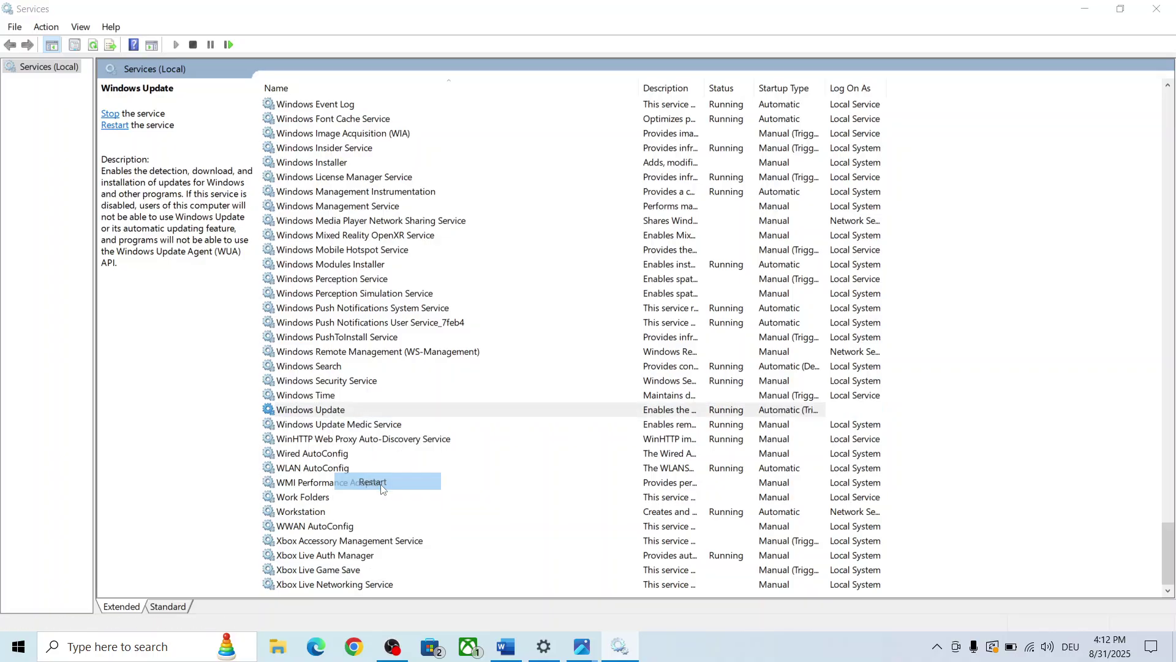
Set the Background Intelligent Transfer Service's startup type to Automatic and restart the service
click(376, 337)
key(Home)
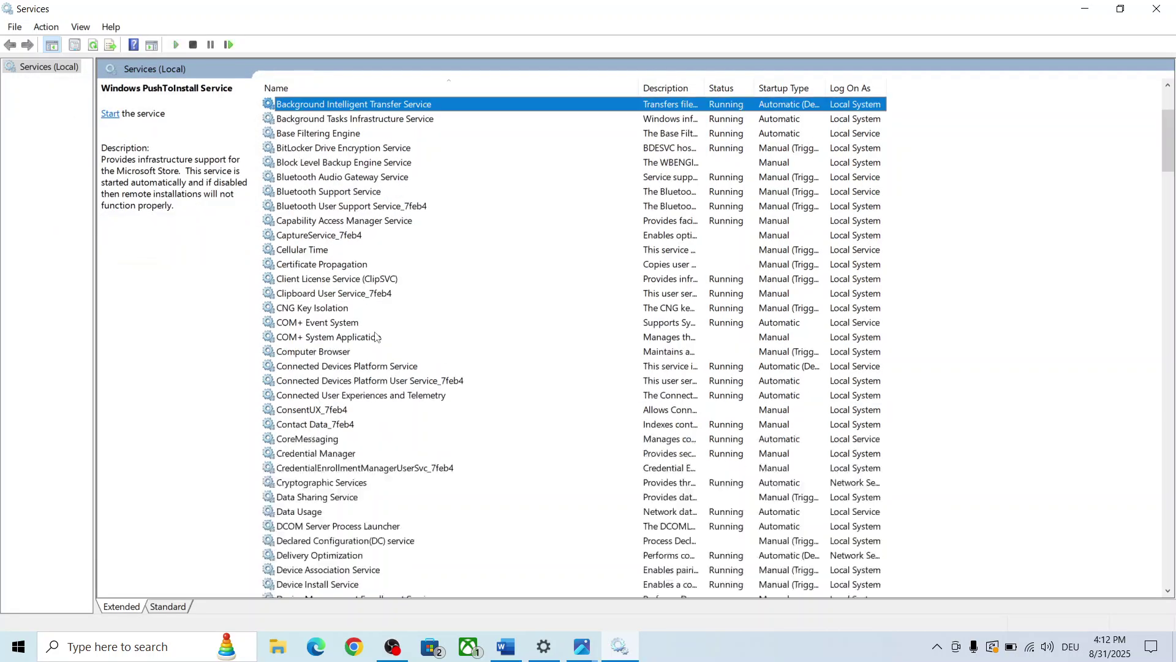
scroll(404, 257, up, 4)
double_click(428, 252)
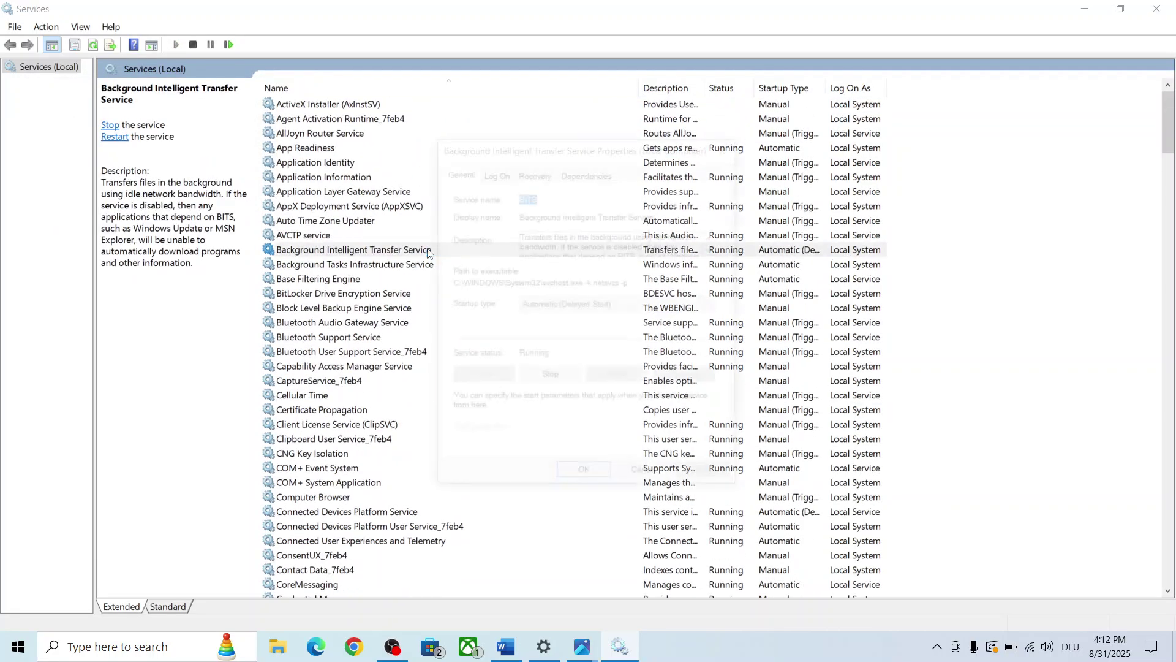
click(564, 308)
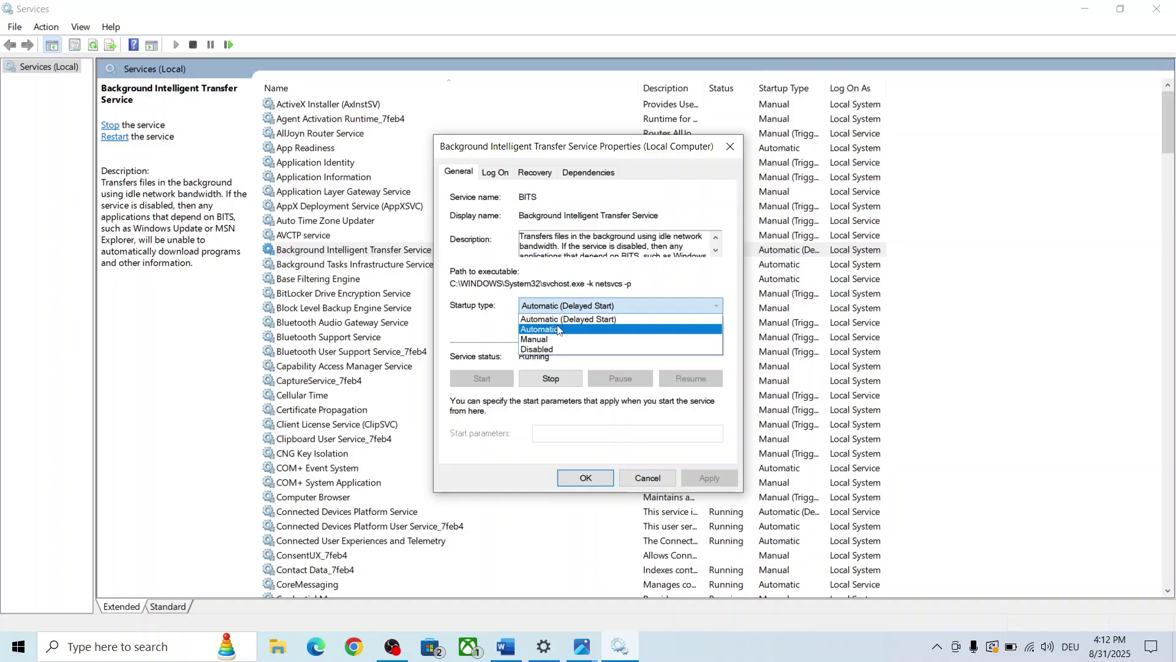
click(558, 329)
click(709, 477)
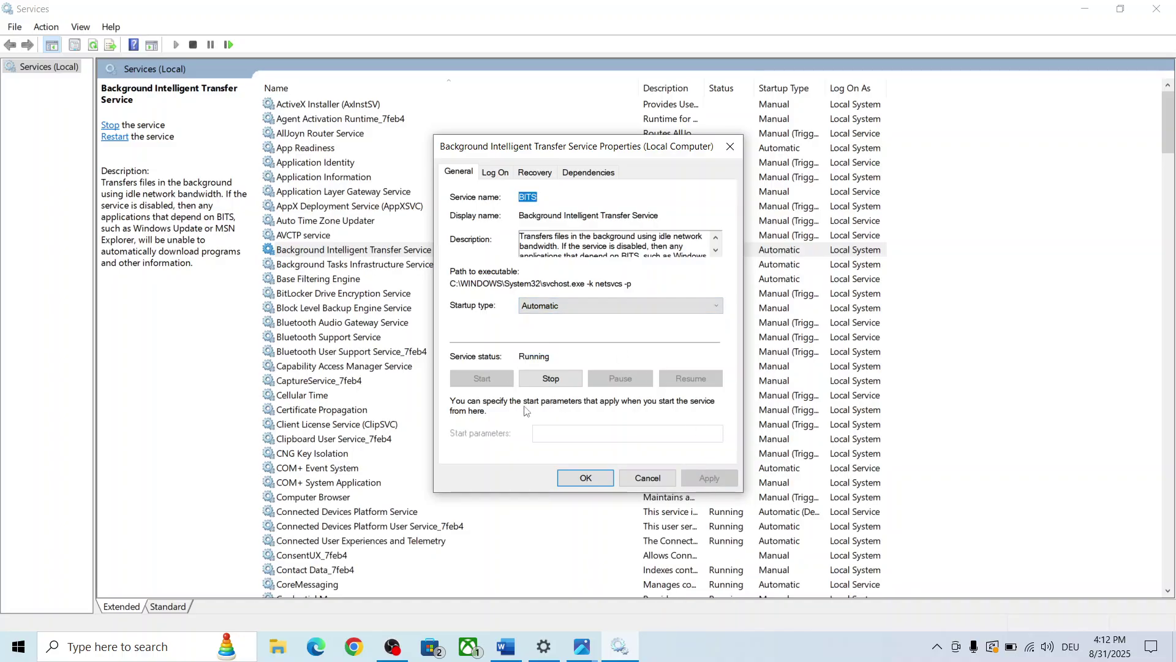
click(570, 479)
right_click(391, 251)
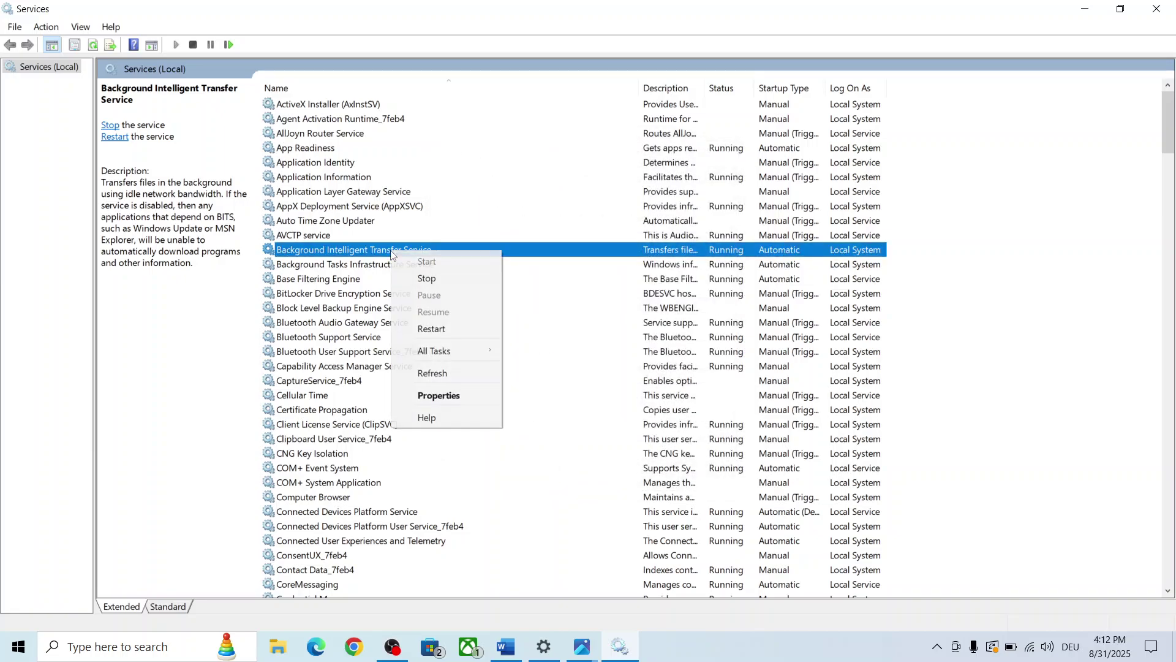
click(448, 331)
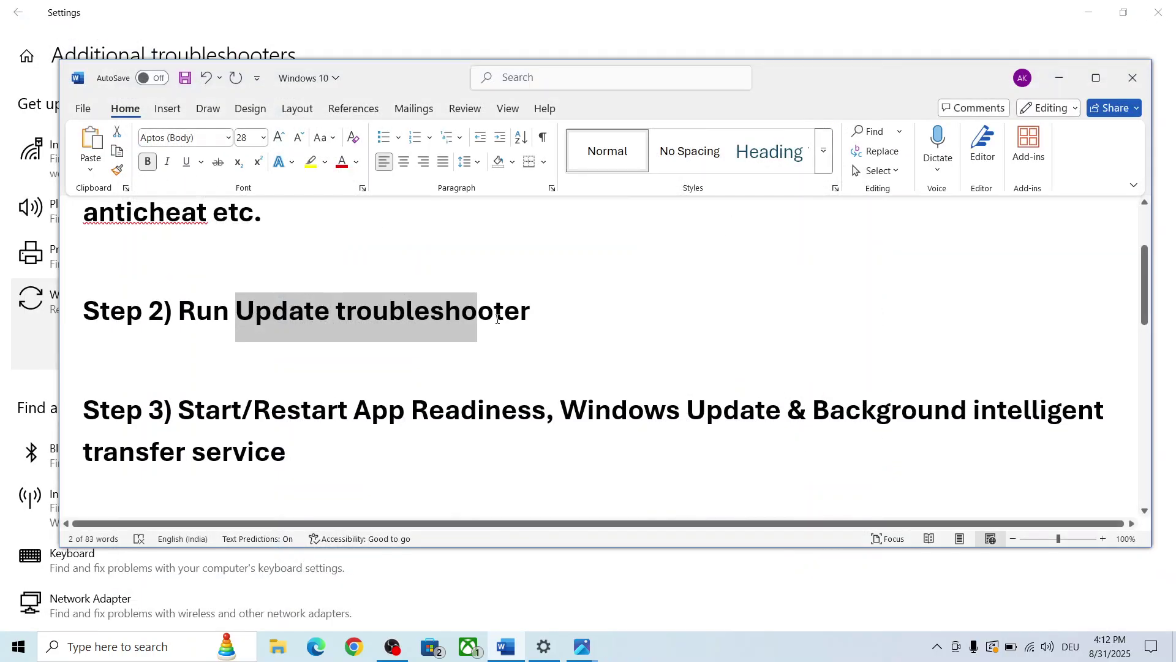
Check Step 4 in the Word instructions, and pause updates for 7 days and resume them in the Windows Update settings
scroll(447, 346, down, 4)
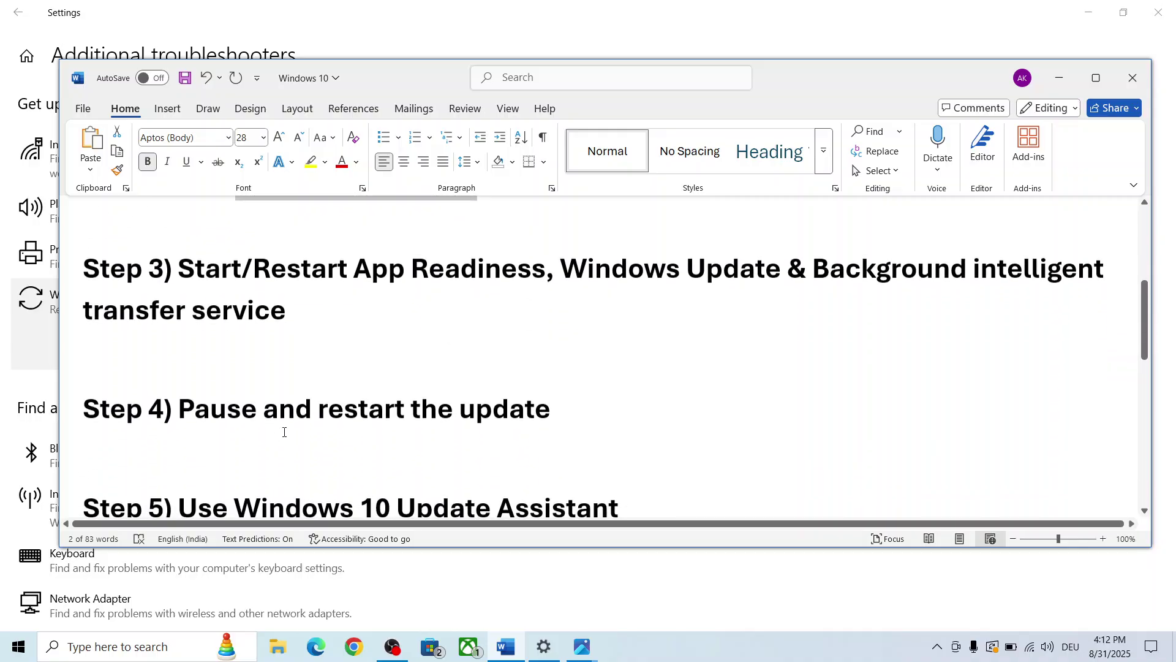
click(308, 35)
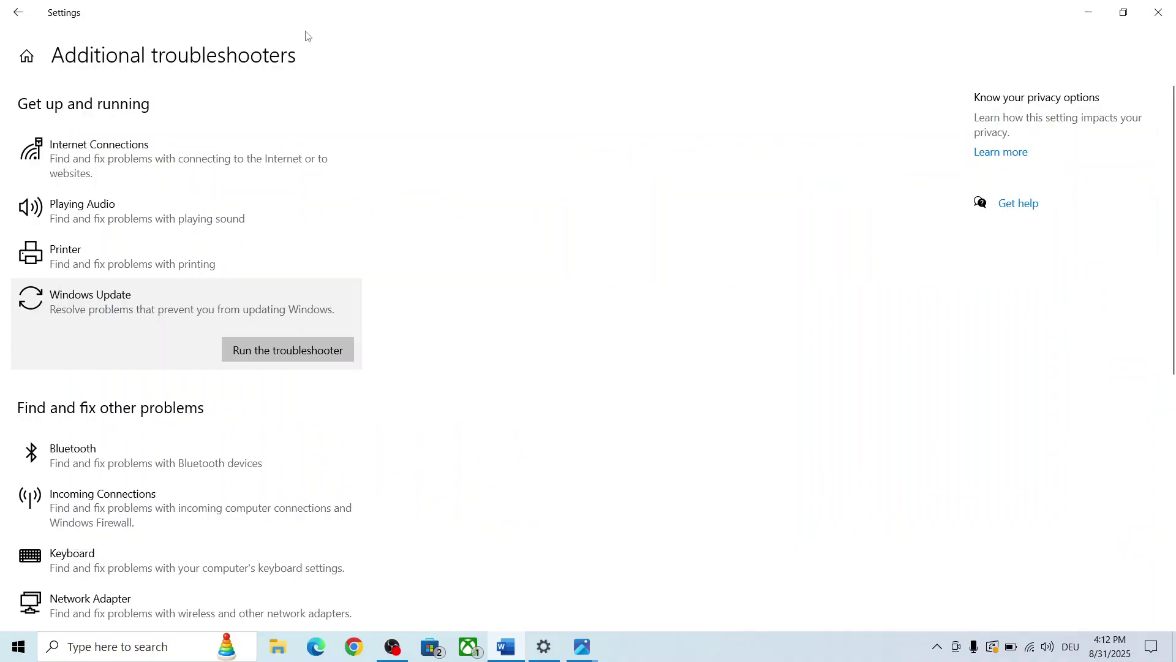
click(29, 59)
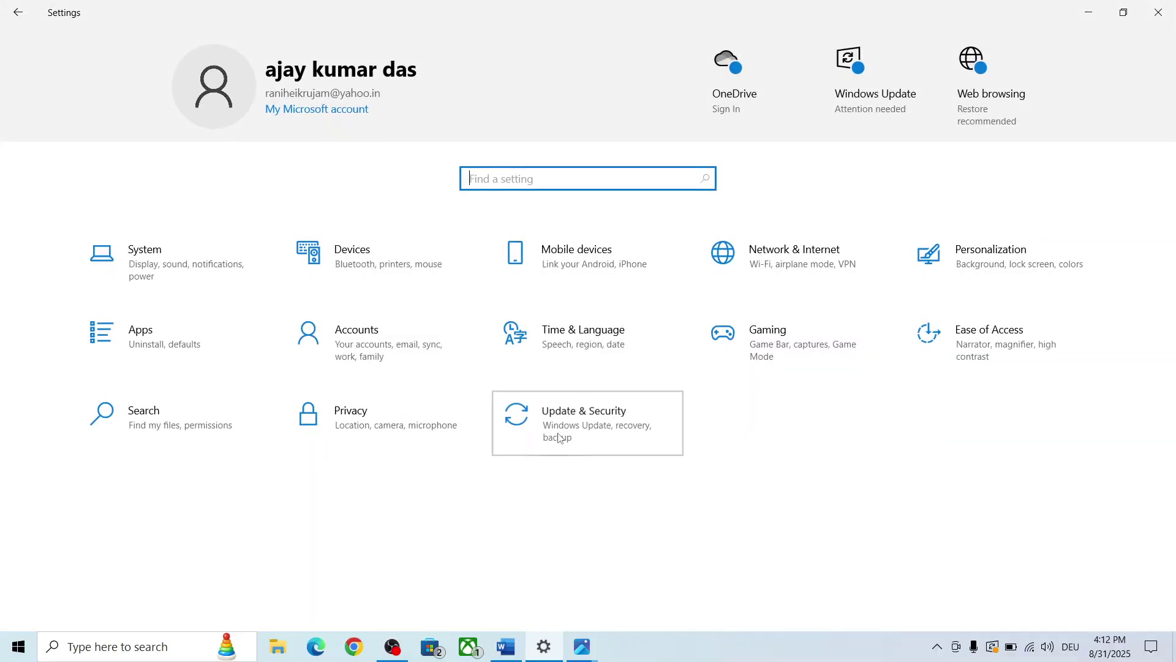
click(547, 408)
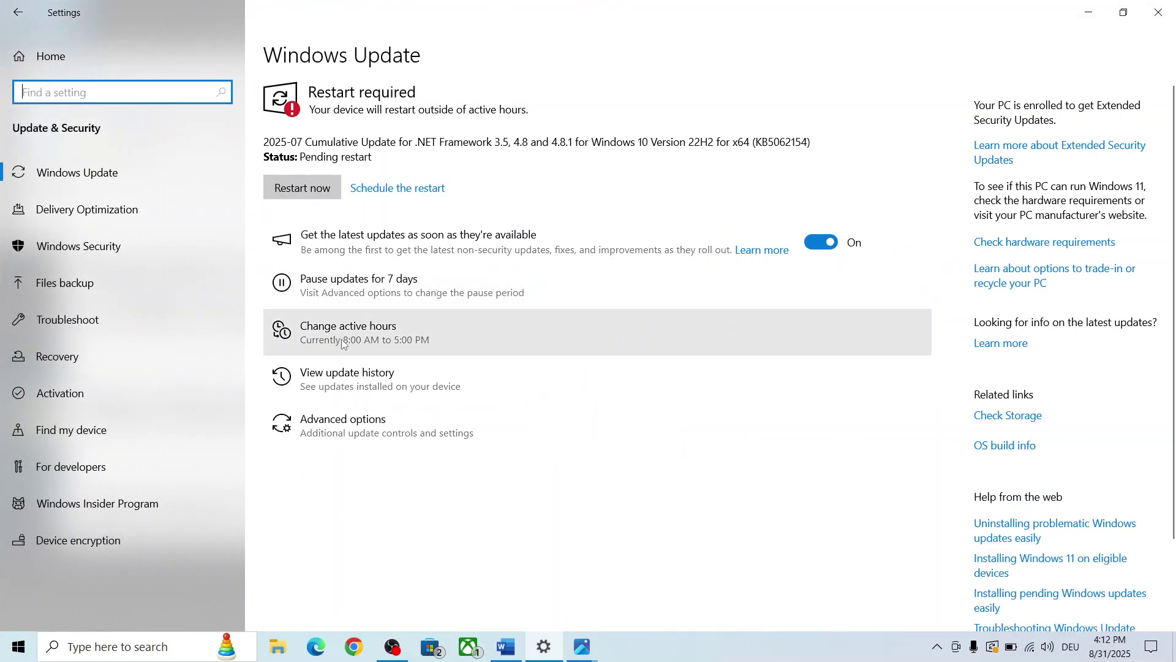
click(408, 299)
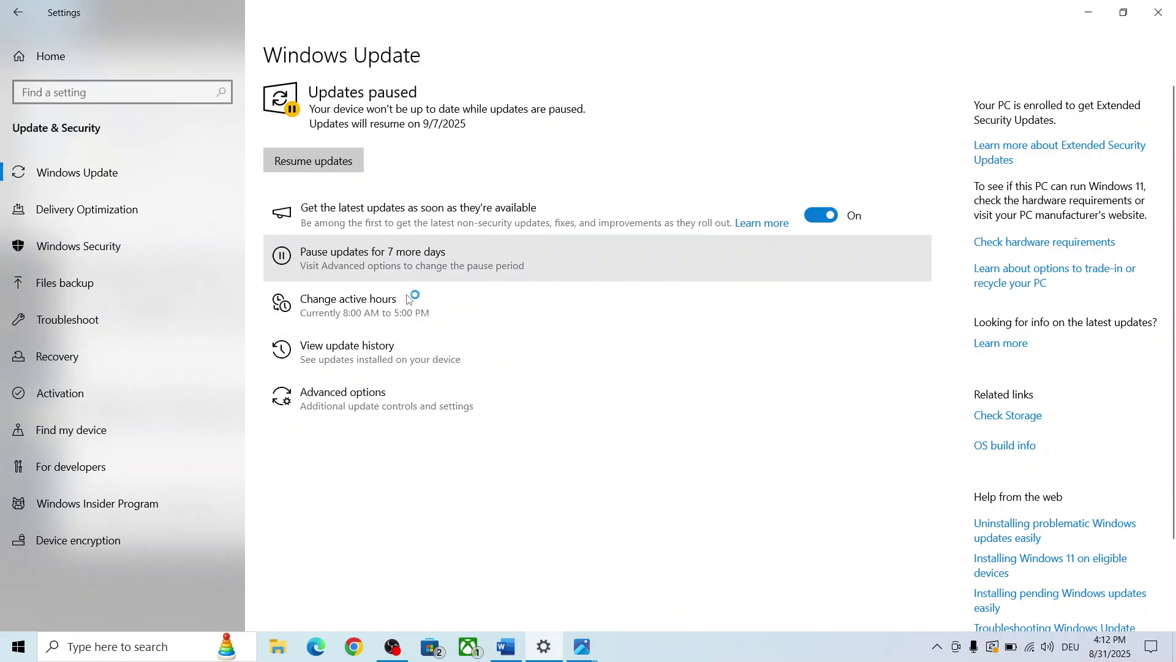
click(336, 162)
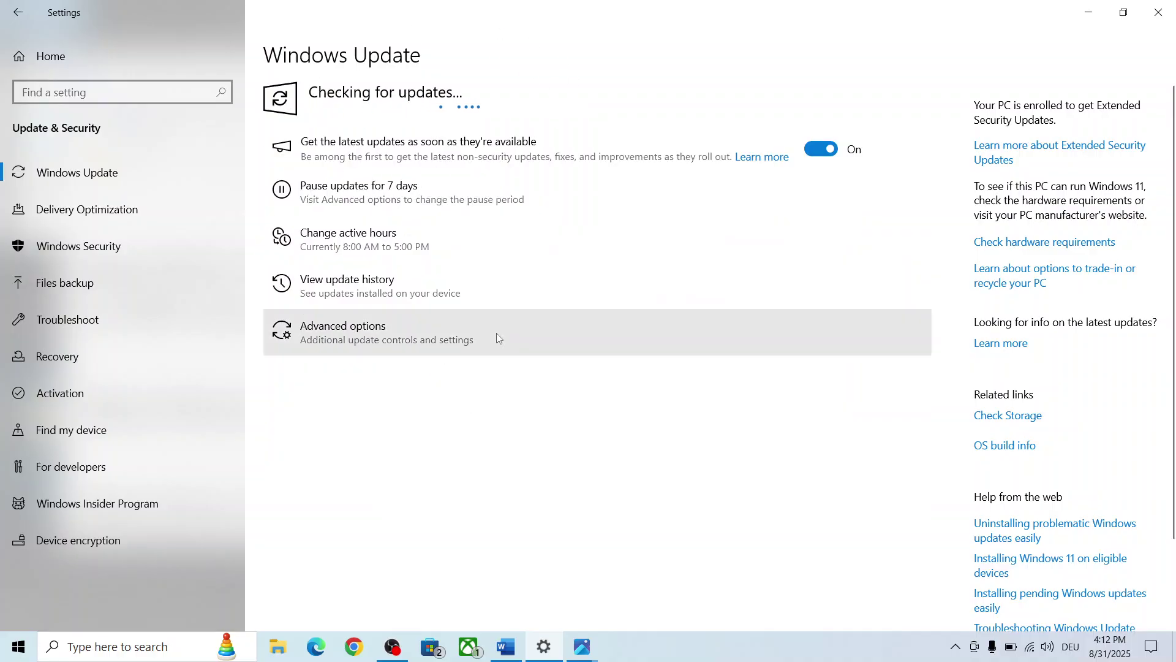
Copy the Windows 10 software download link under Step 5 of the Word document and open it in Chrome
click(506, 647)
scroll(377, 442, down, 4)
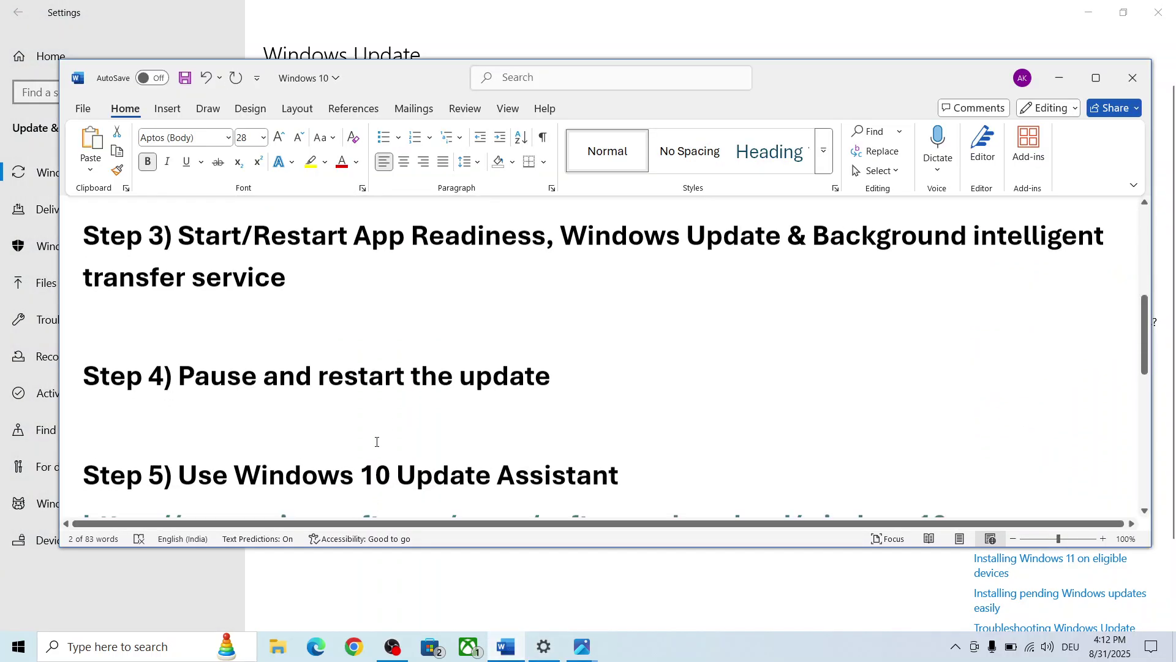
triple_click(496, 431)
key(ctrl+c)
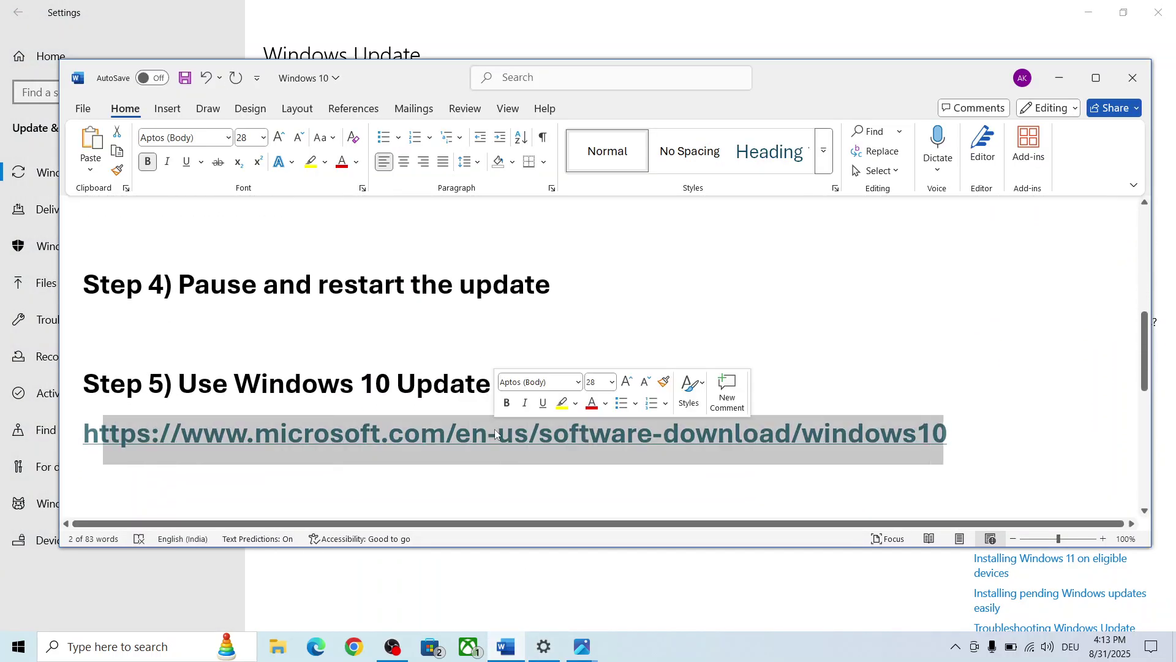
click(354, 646)
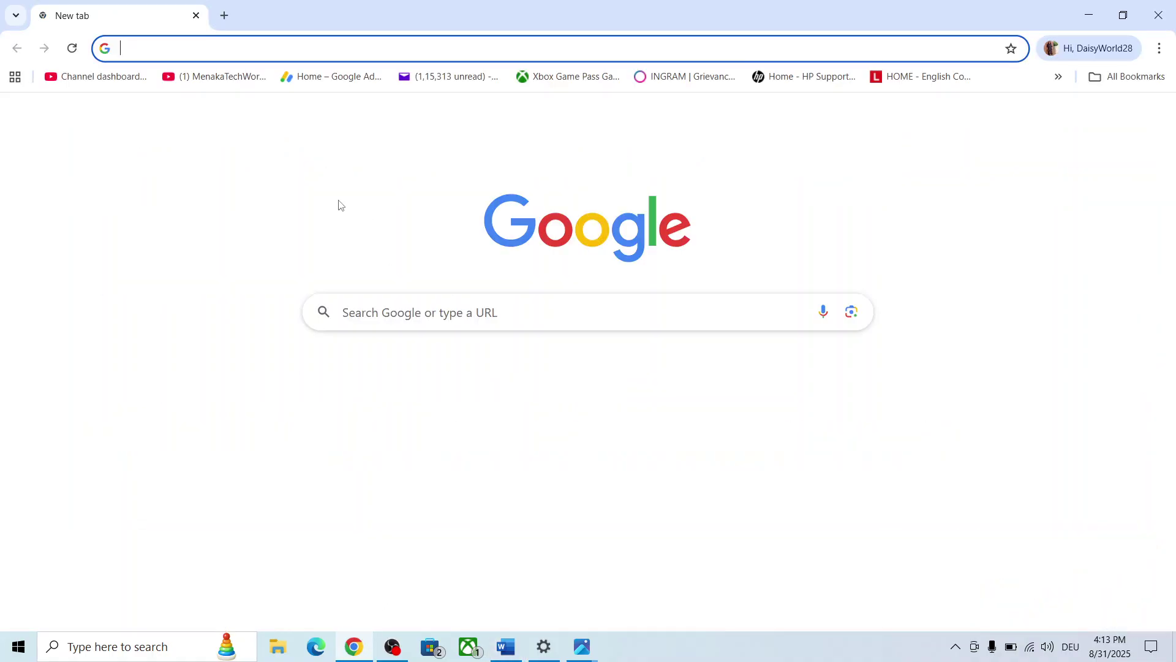
key(ctrl+v)
key(Return)
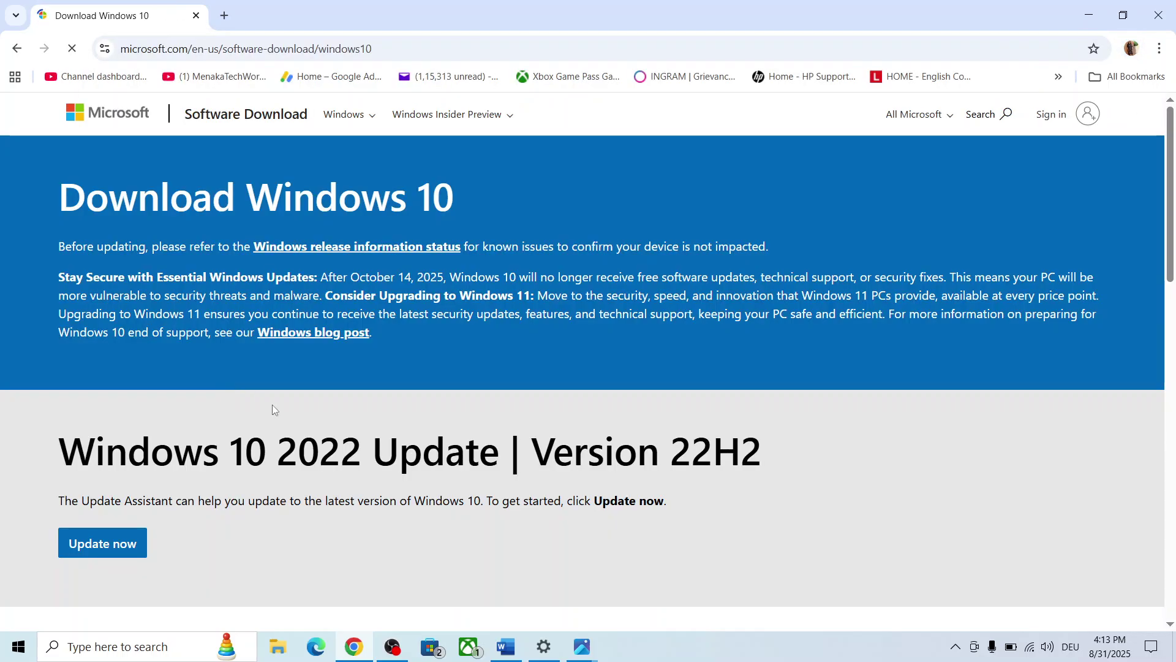
Download and run the Windows 10 Update Assistant, Windows10Upgrade9252.exe, and close it on its final page
scroll(184, 395, down, 2)
click(102, 399)
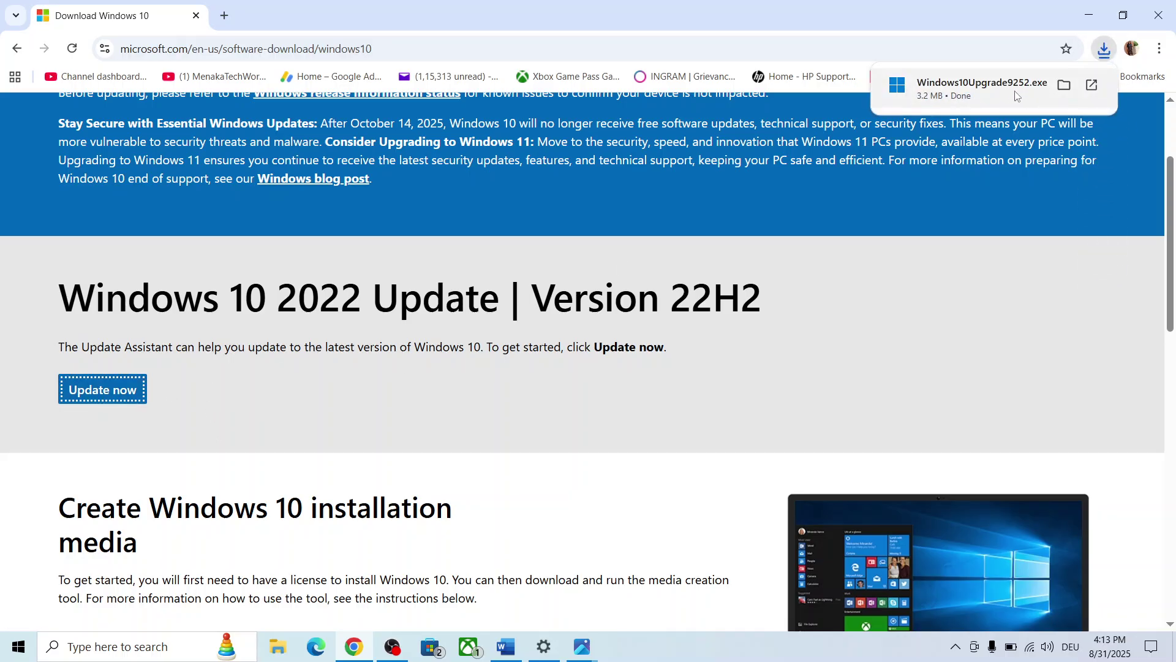
click(981, 95)
key(Tab)
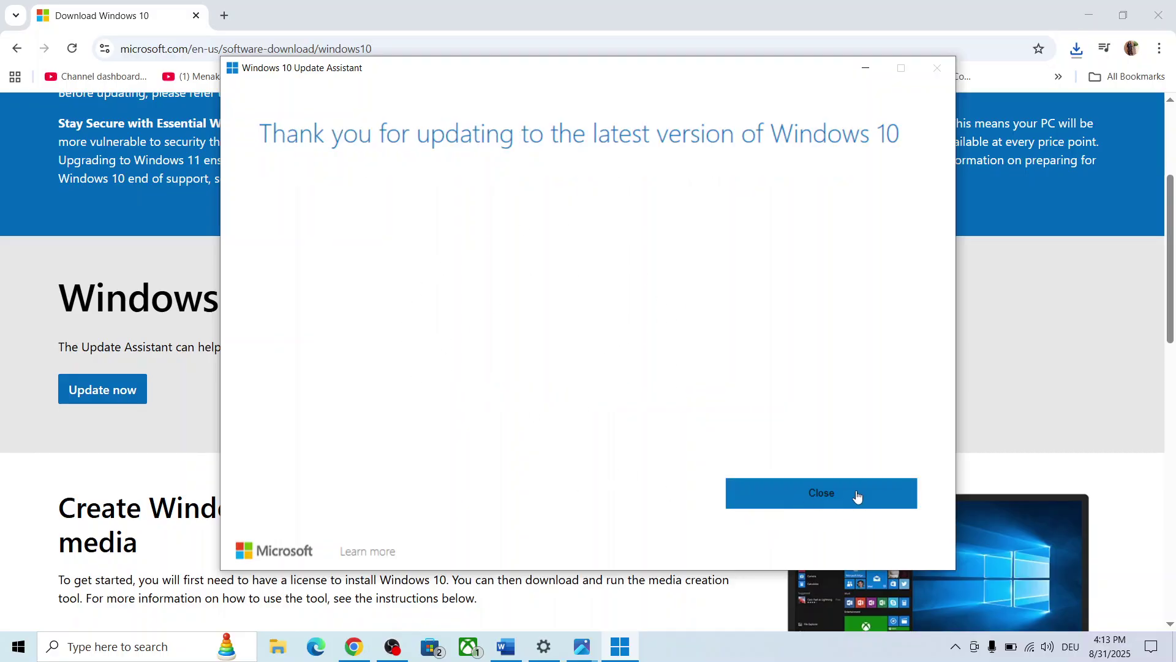
click(822, 494)
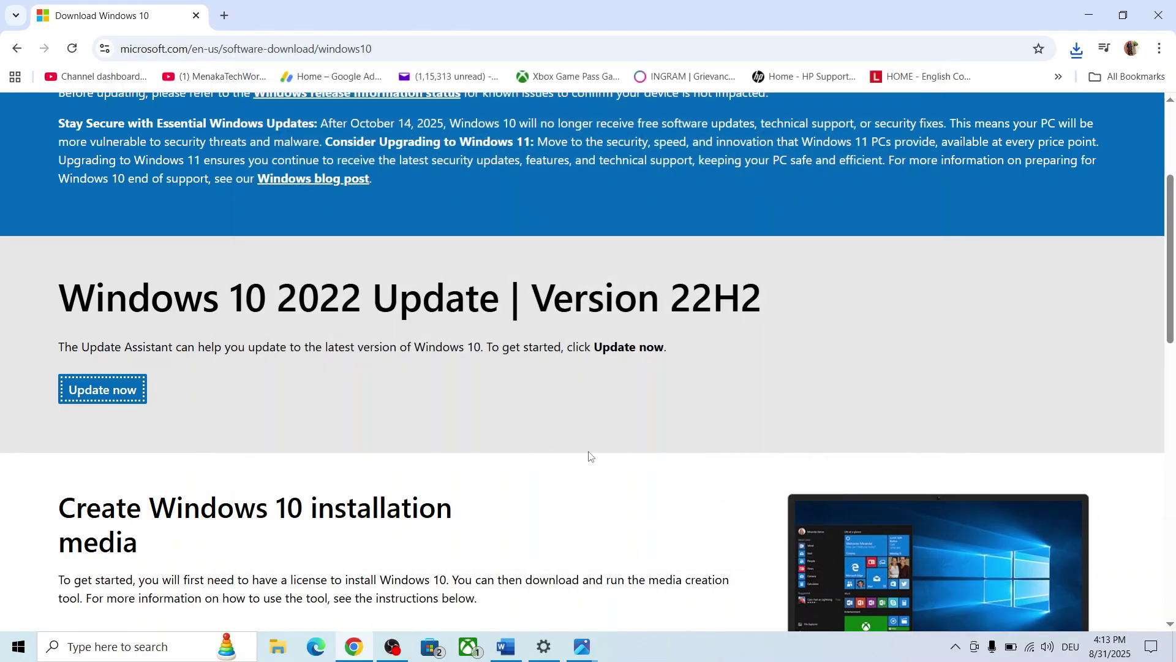
Copy the sfc /scannow command from Step 6 of the Word document and run it in Command Prompt as administrator
click(506, 646)
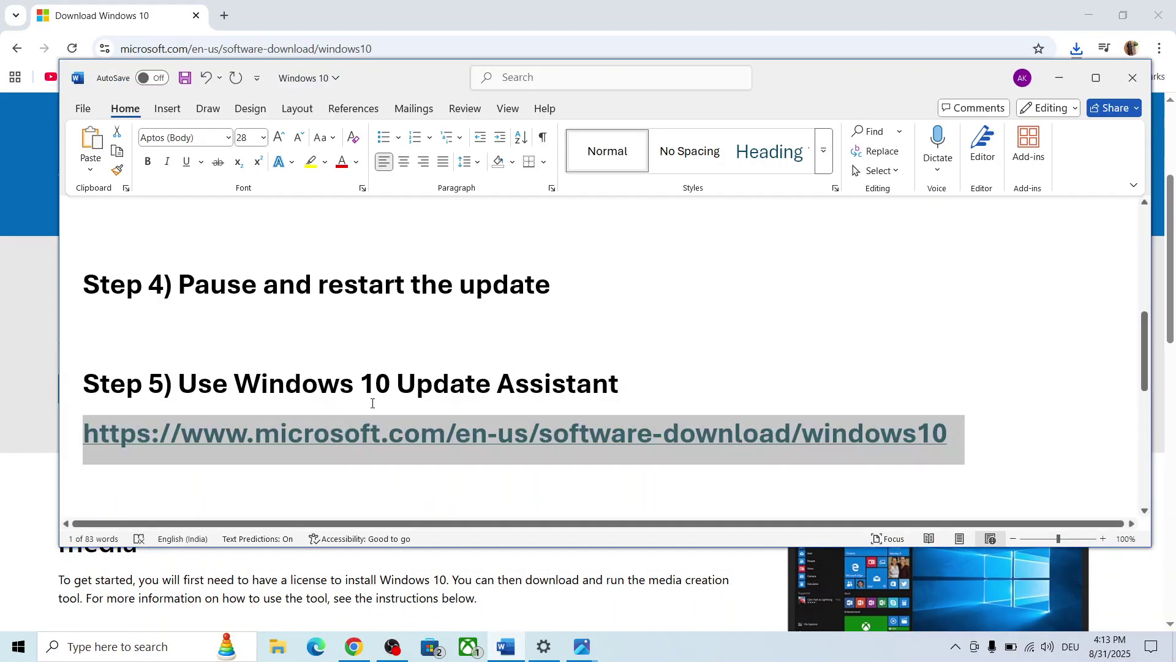
scroll(372, 404, down, 5)
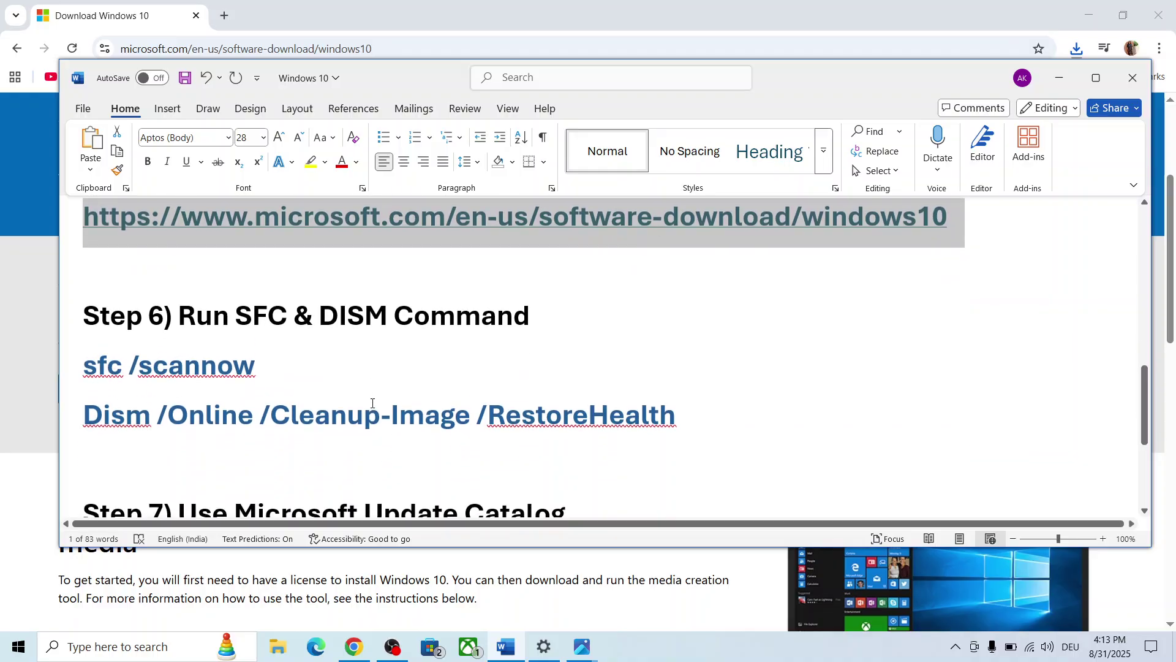
drag(274, 368, 78, 368)
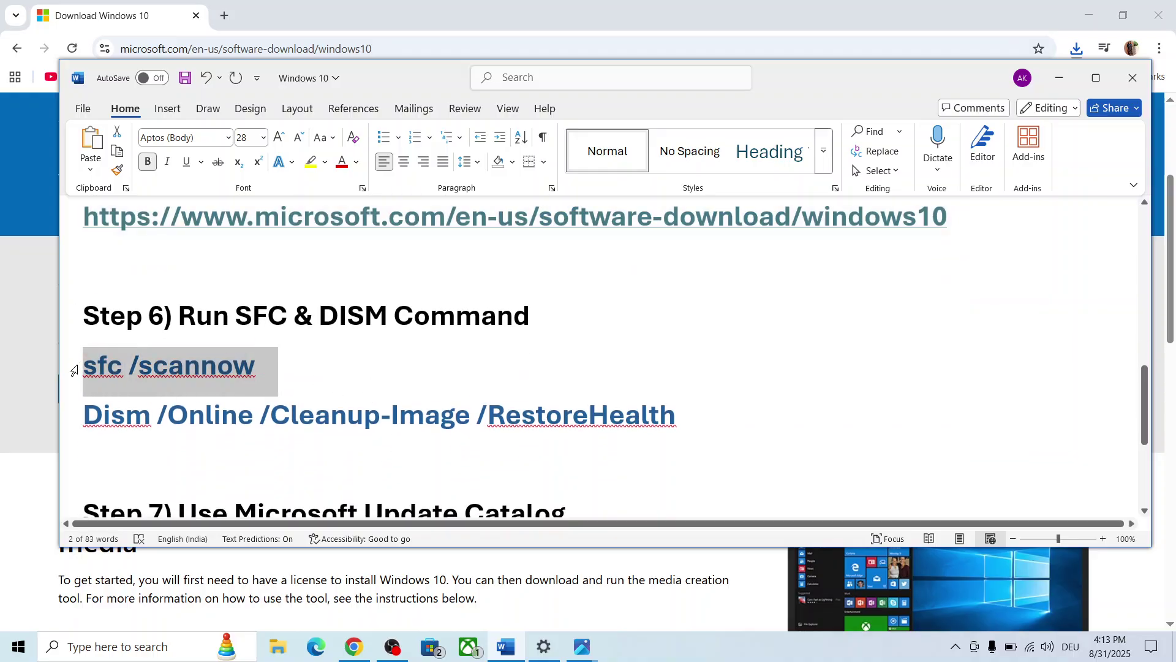
click(131, 647)
text(cmd)
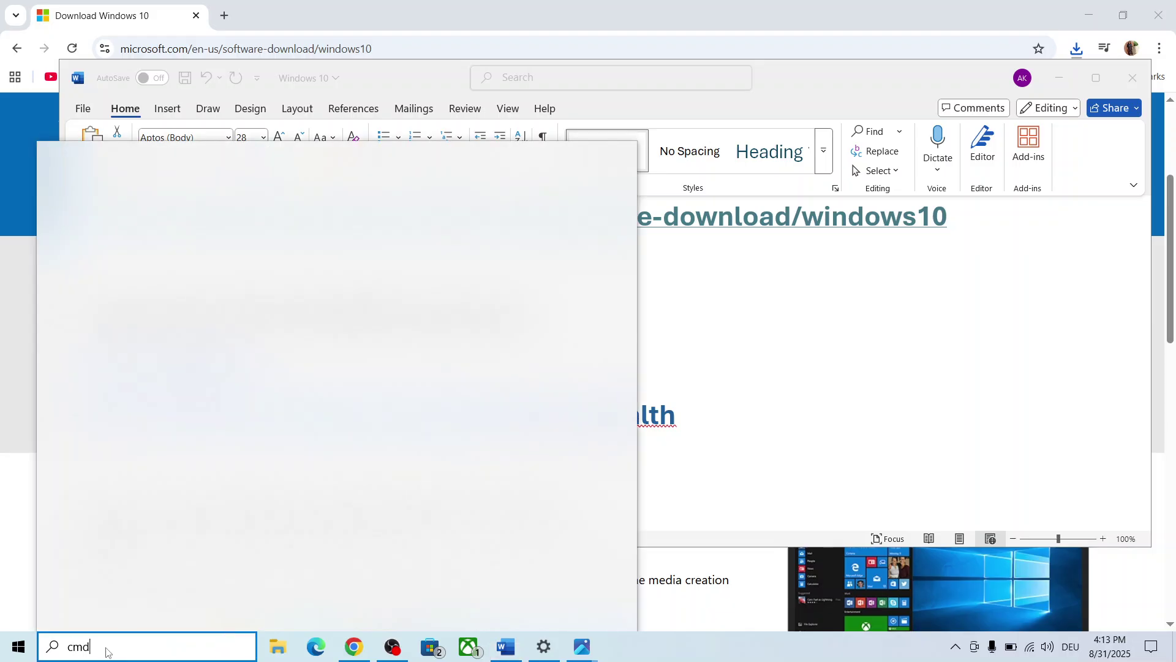
right_click(174, 245)
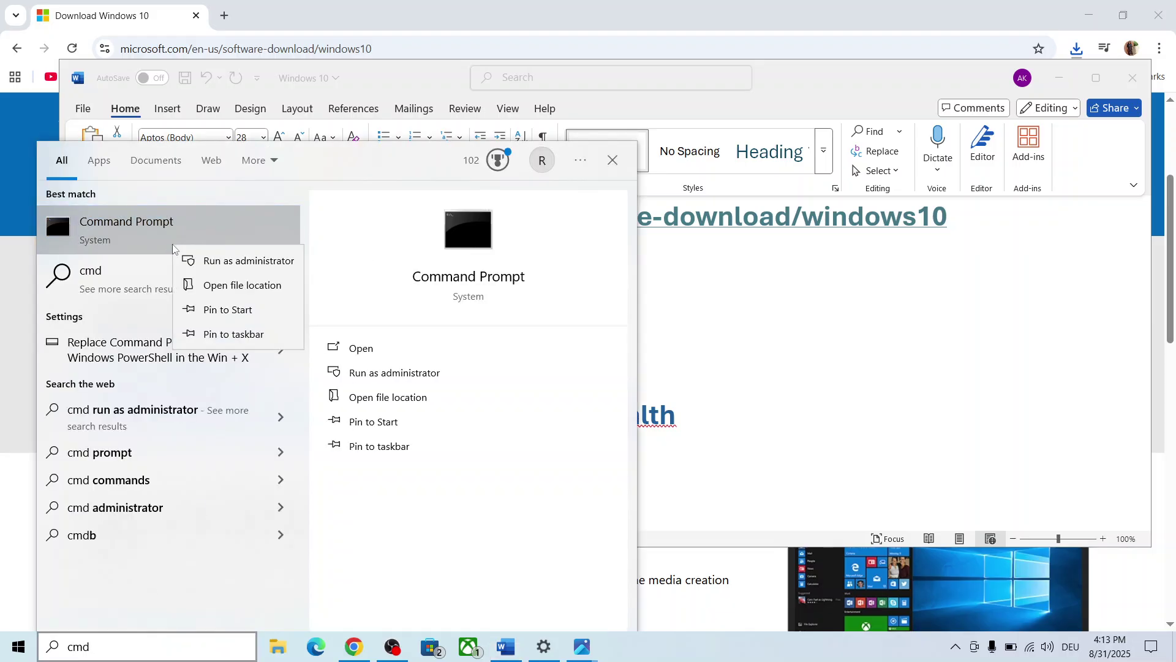
click(273, 263)
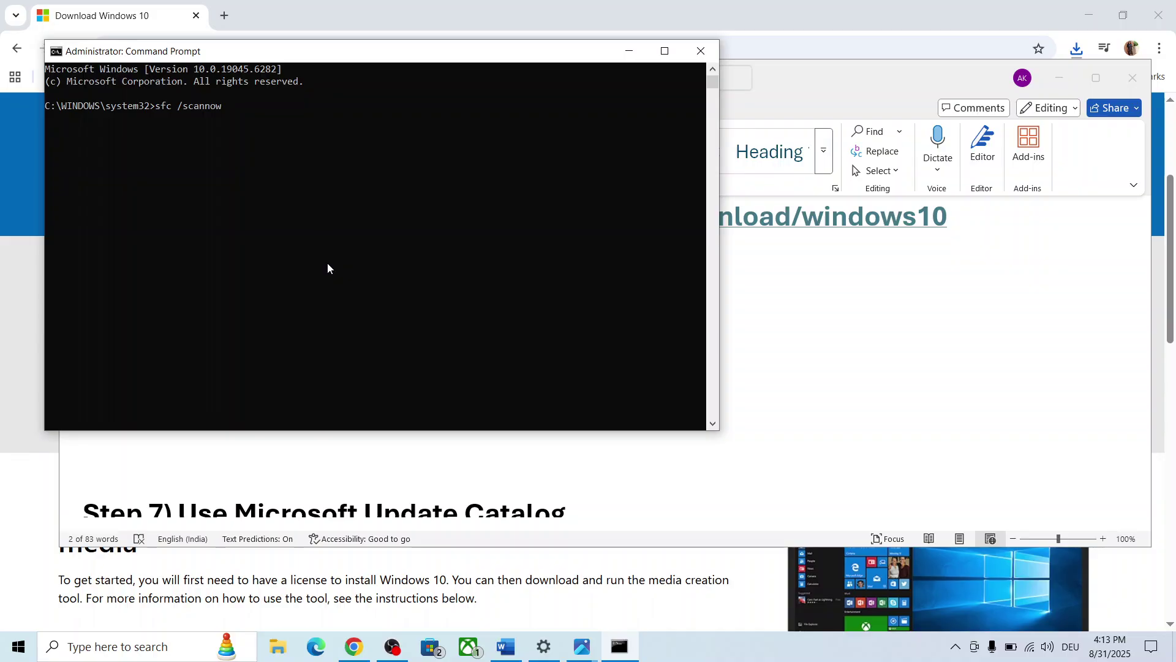
key(Return)
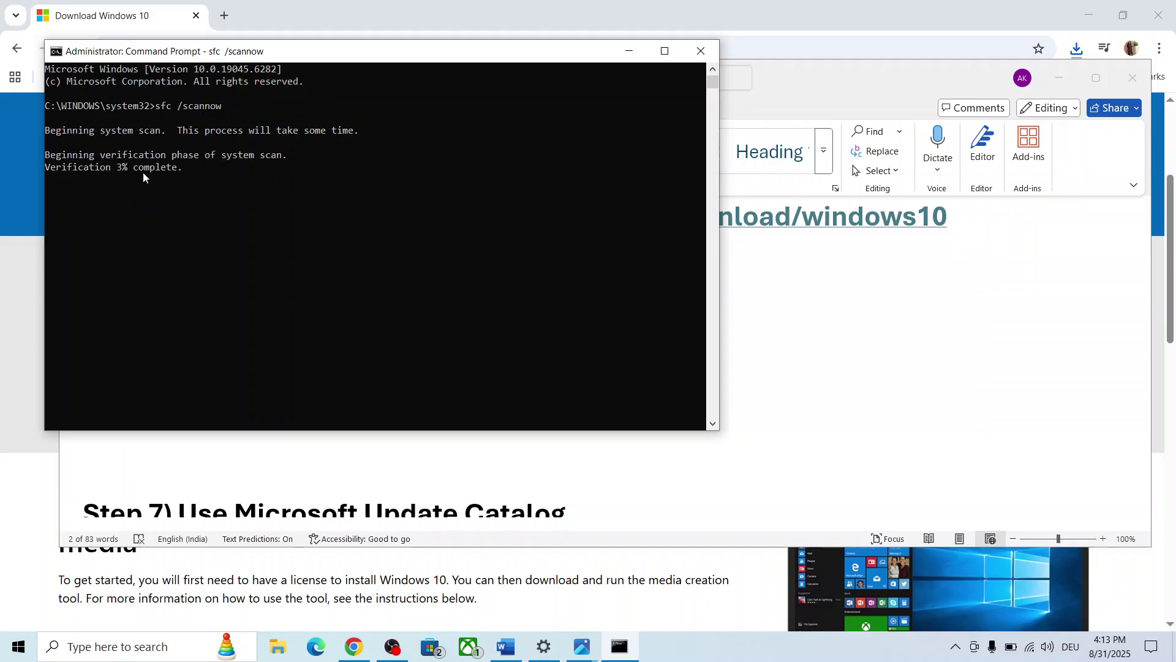
Select the Dism /Online /Cleanup-Image /RestoreHealth command in the Word document and check the progress of the Command Prompt scan
key(alt+Tab)
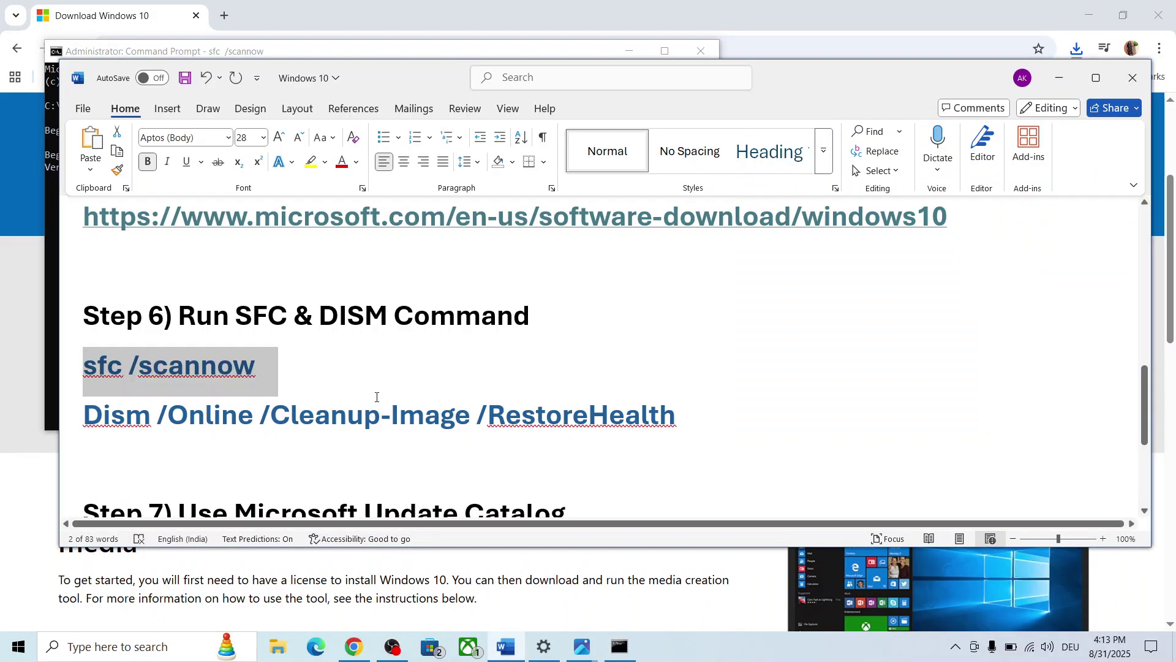
click(328, 401)
triple_click(326, 407)
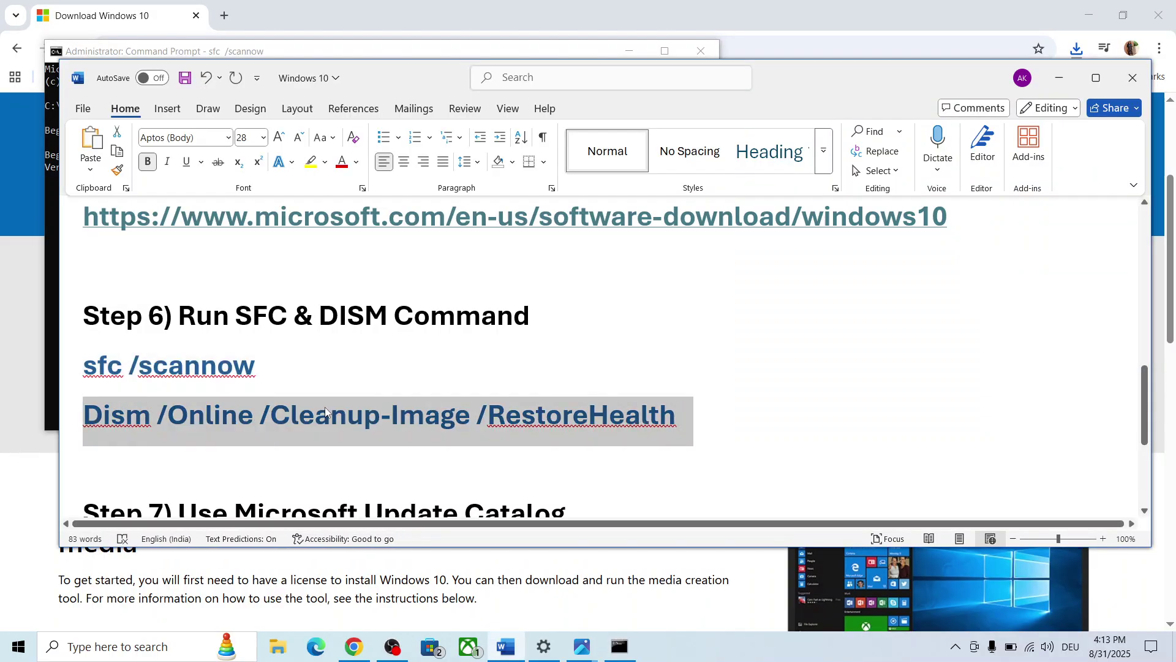
key(alt+Tab)
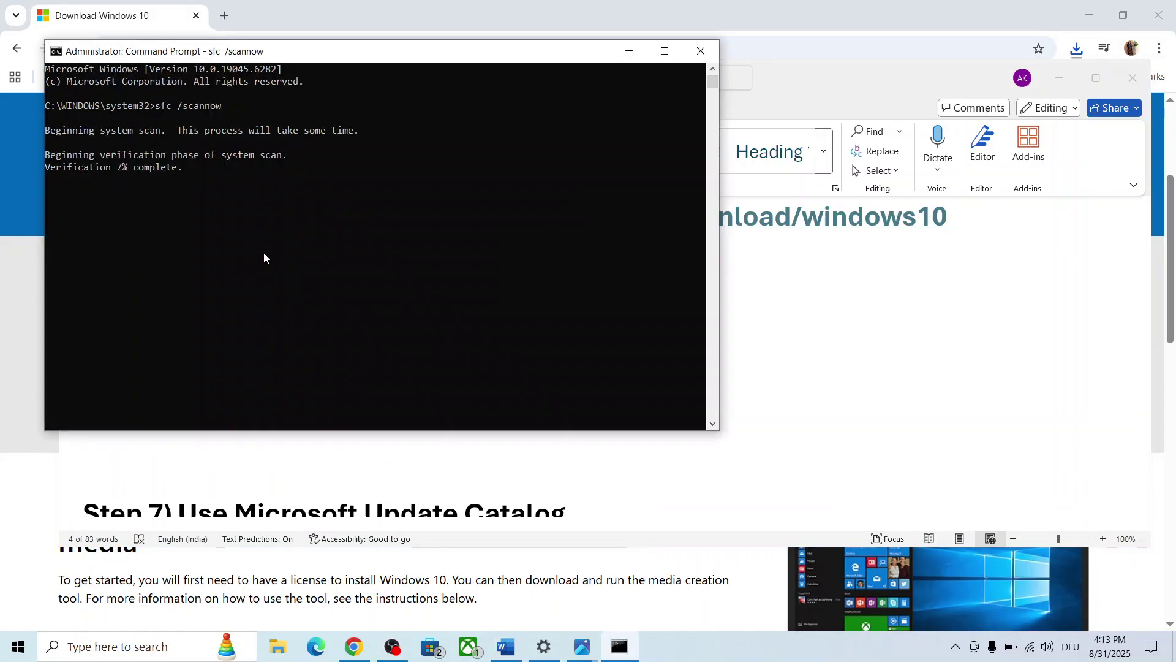
key(alt+Tab)
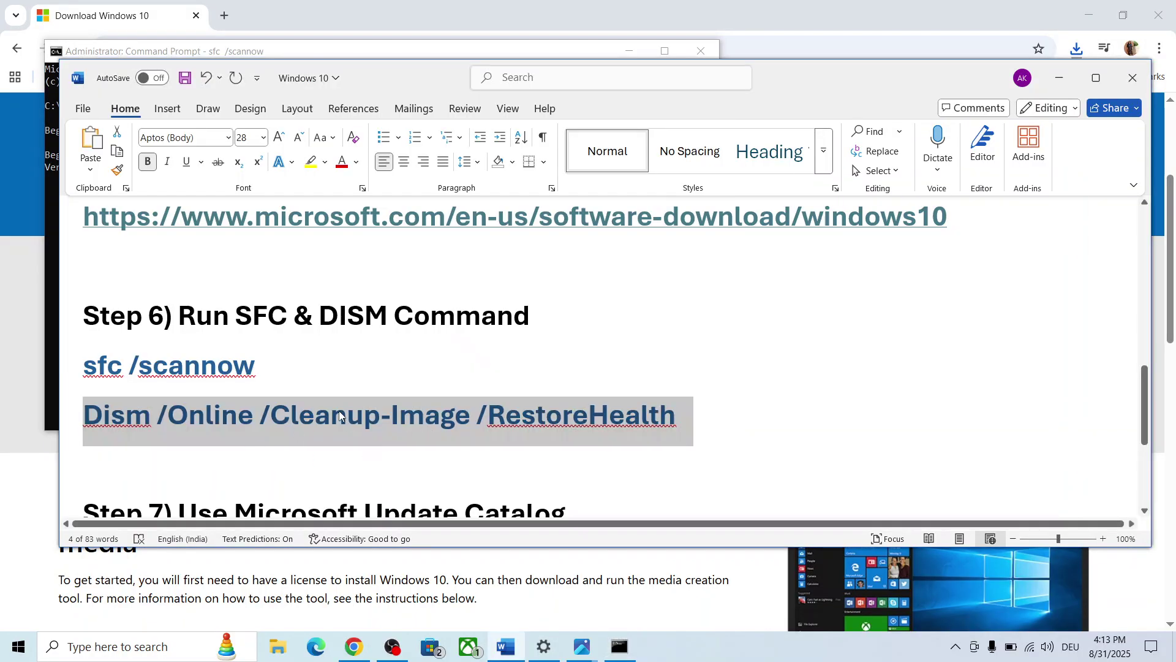
click(19, 646)
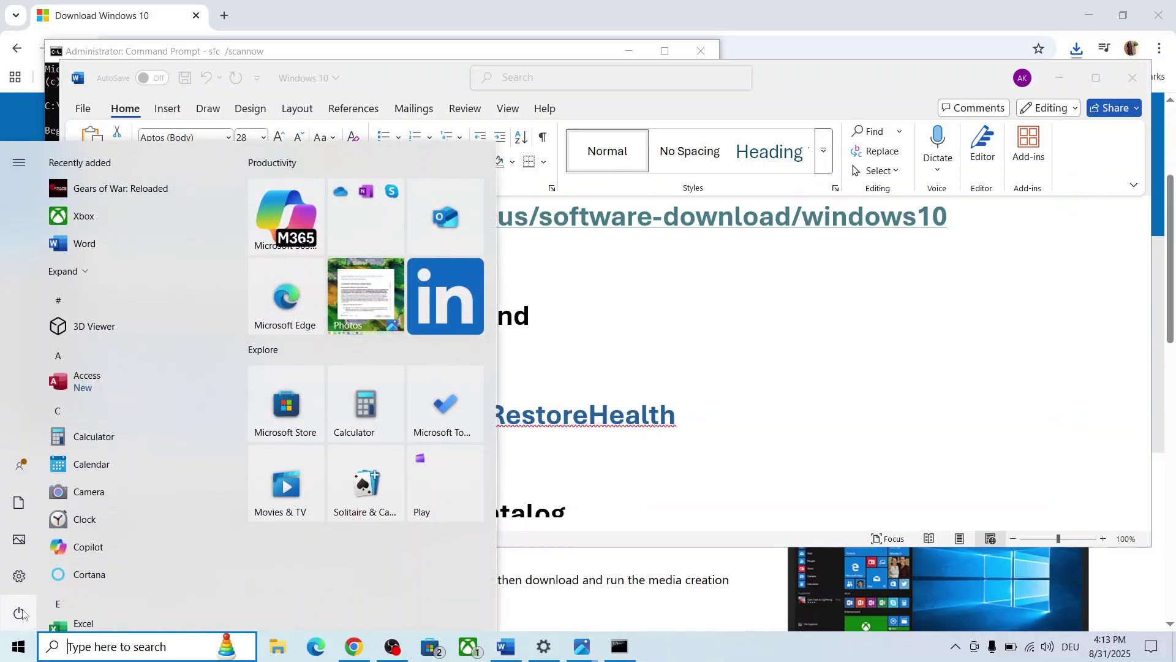
click(37, 614)
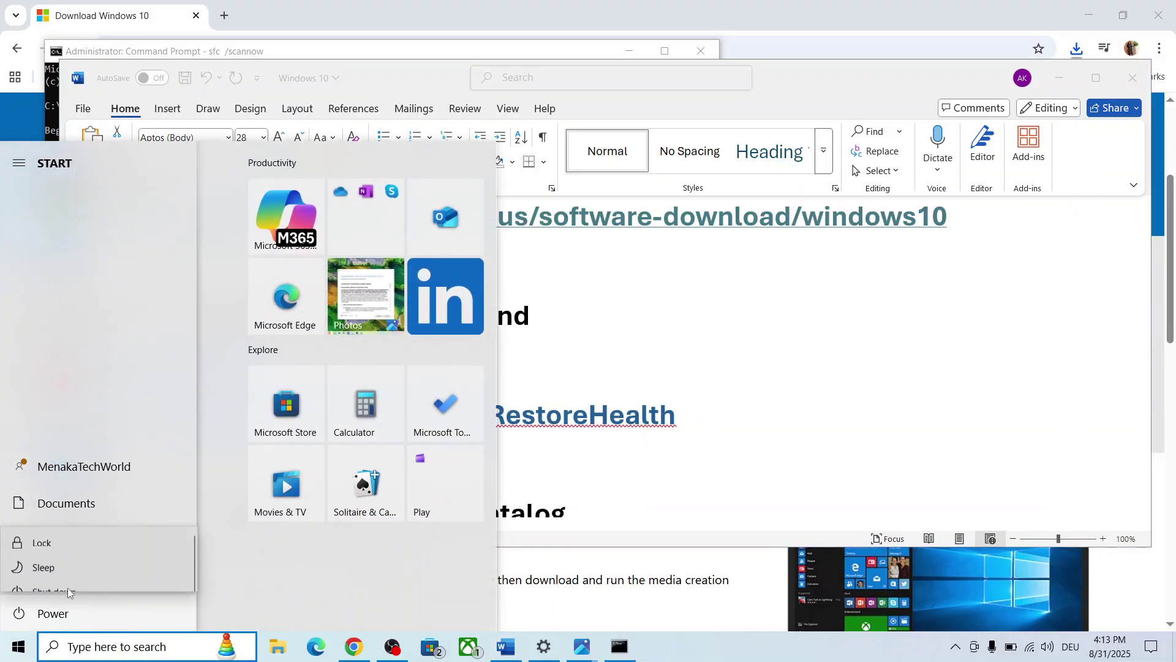
click(648, 395)
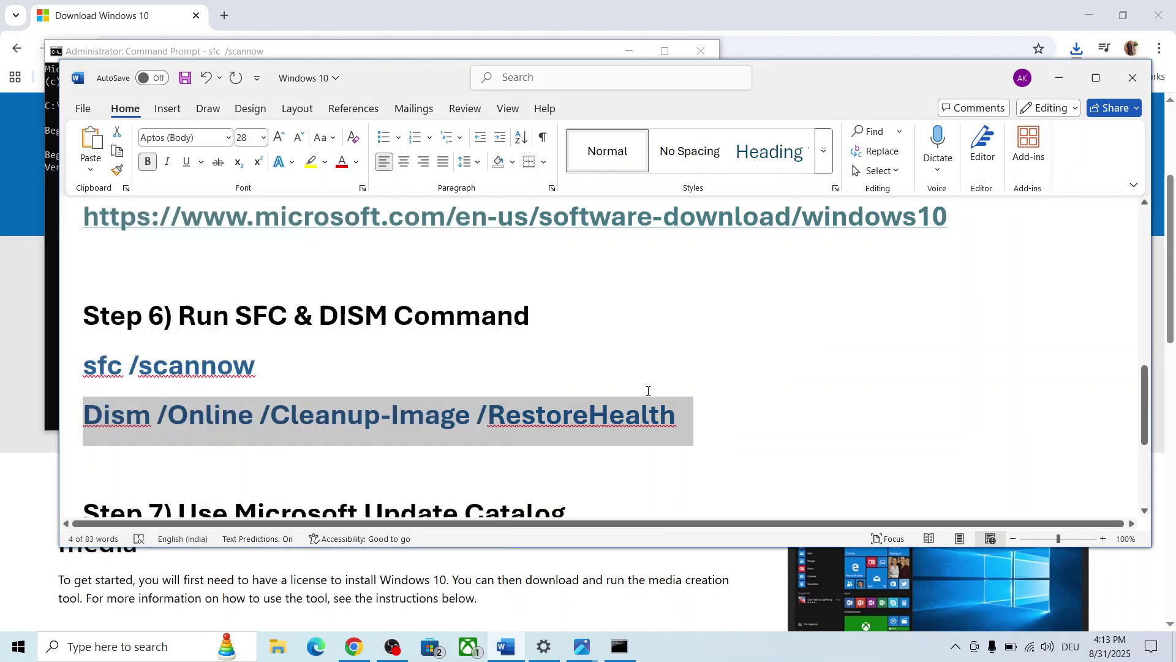
Copy the Microsoft Update Catalog link under Step 7 of the Word document and open it in a new Chrome tab
scroll(352, 422, down, 3)
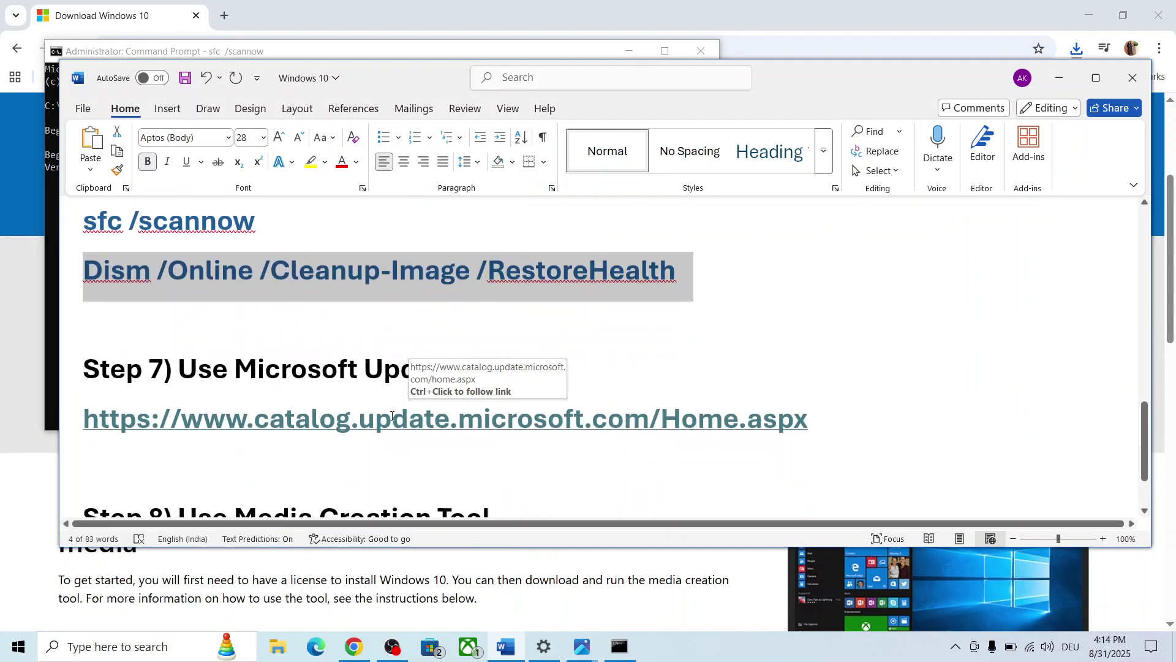
double_click(392, 417)
triple_click(392, 419)
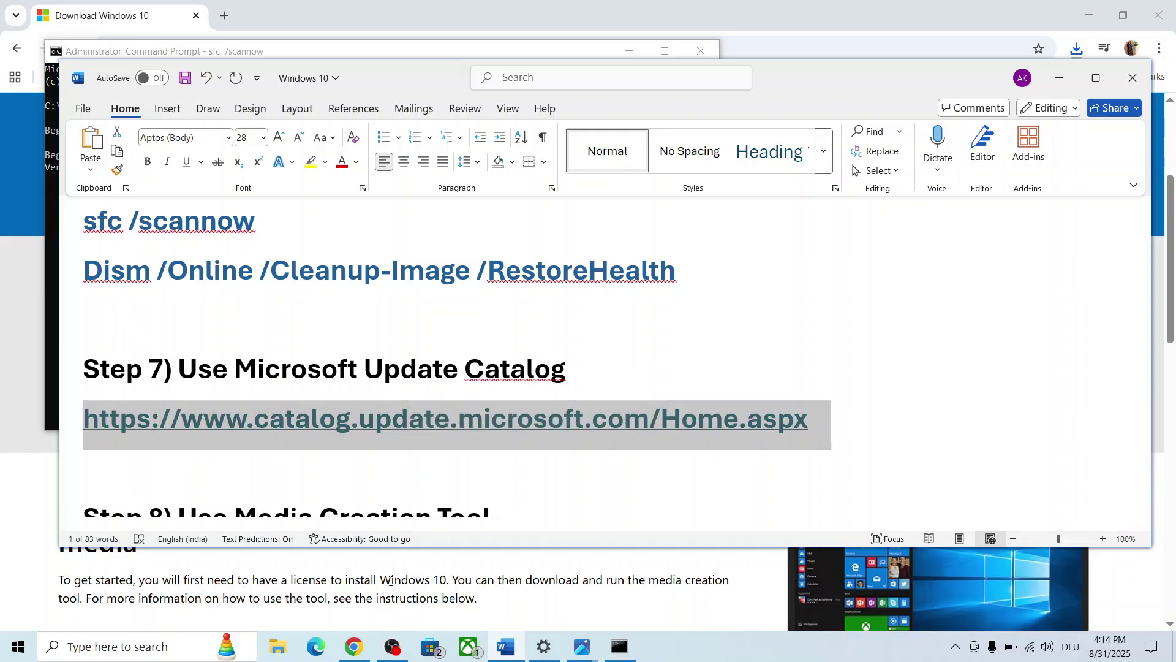
click(354, 646)
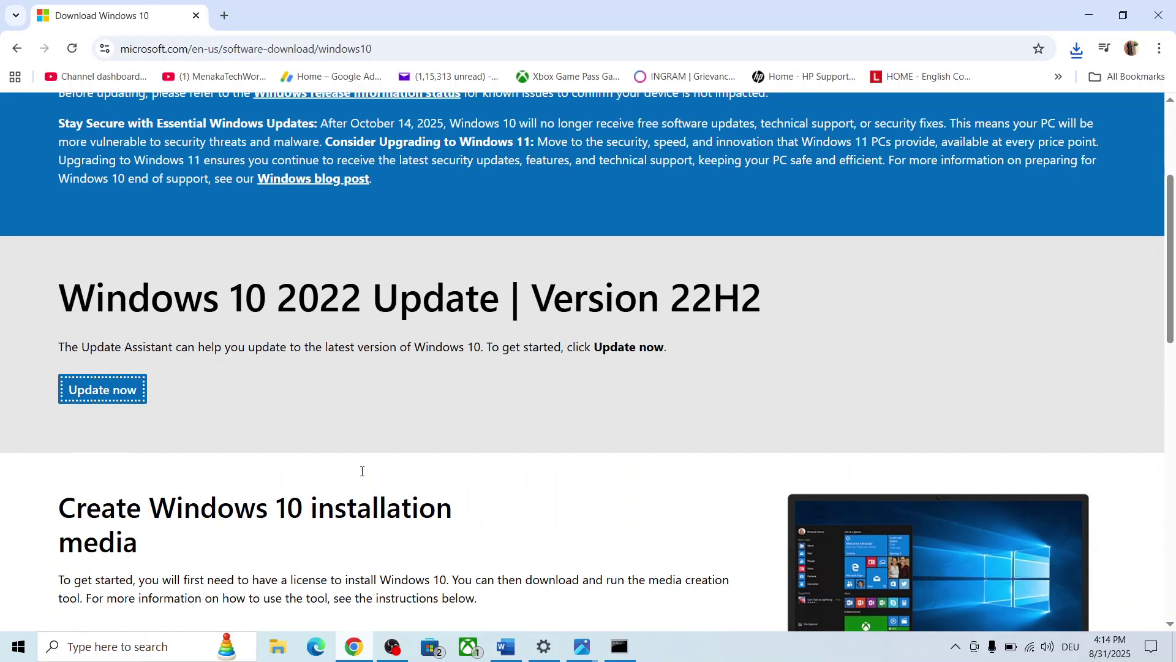
click(225, 17)
text(catalog.update.microsoft.com/Home.aspx)
key(Return)
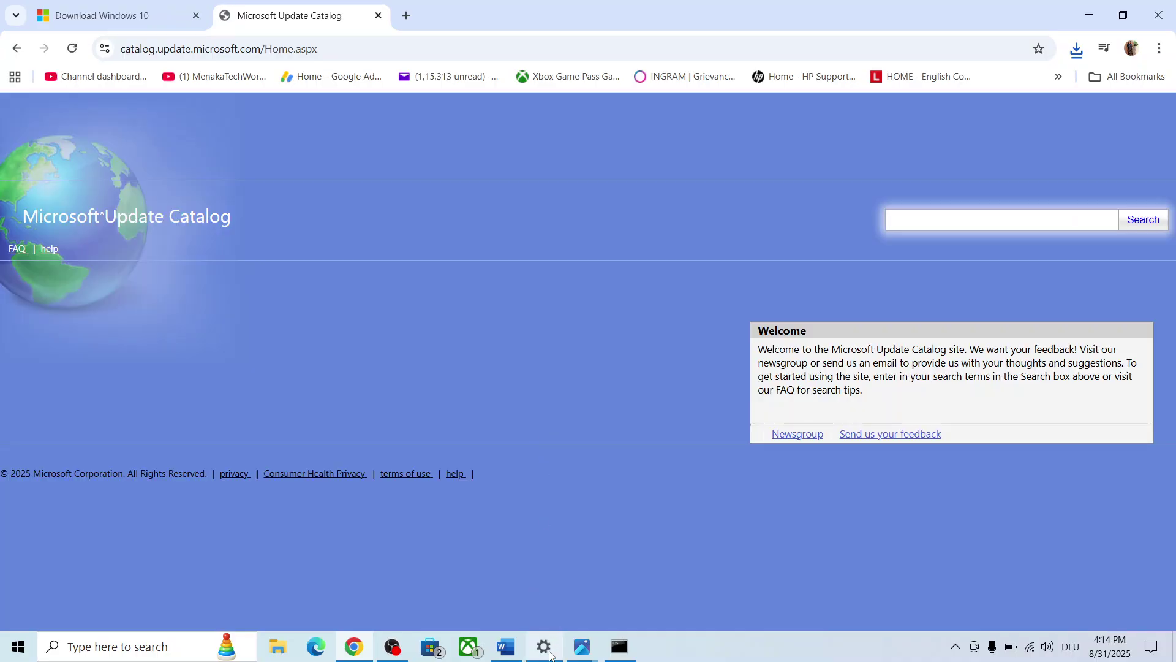
Copy the update number KB5063709 from the Word document's title and search the Microsoft Update Catalog for it in Chrome
click(550, 655)
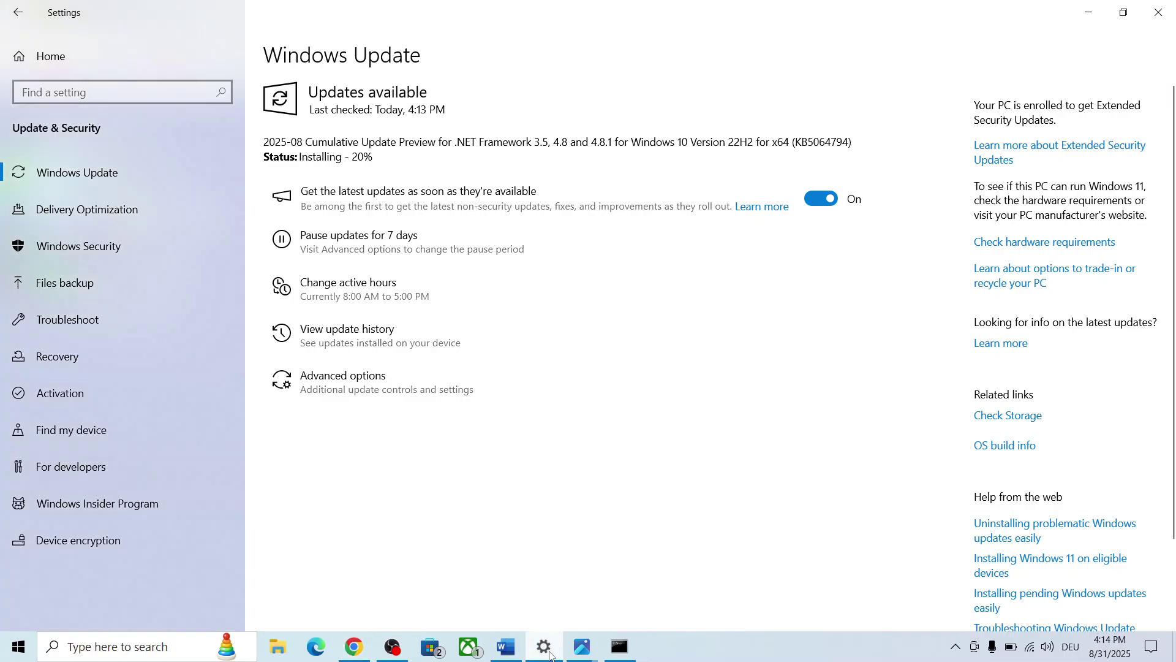
click(508, 654)
scroll(710, 222, up, 10)
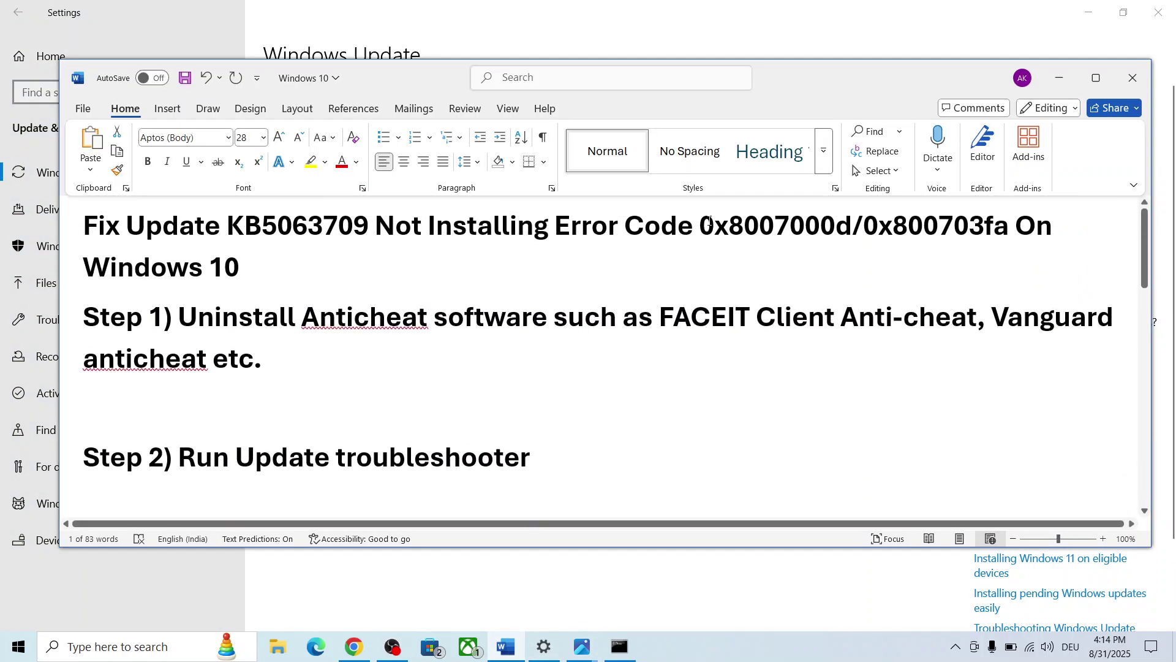
double_click(307, 228)
key(ctrl+c)
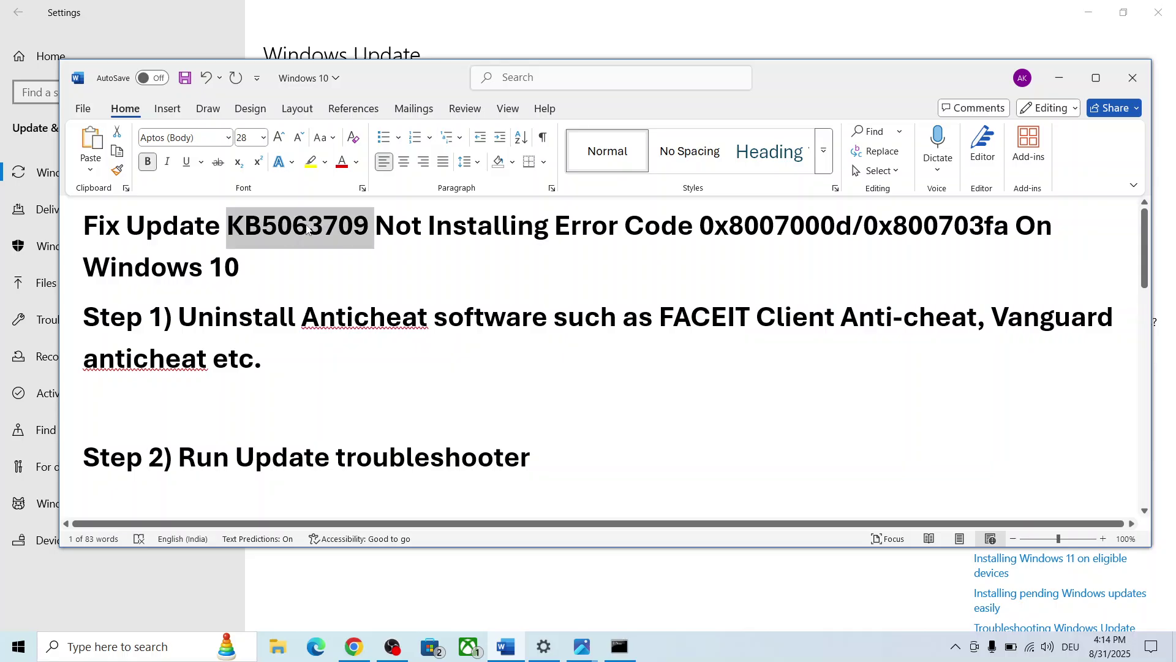
click(353, 647)
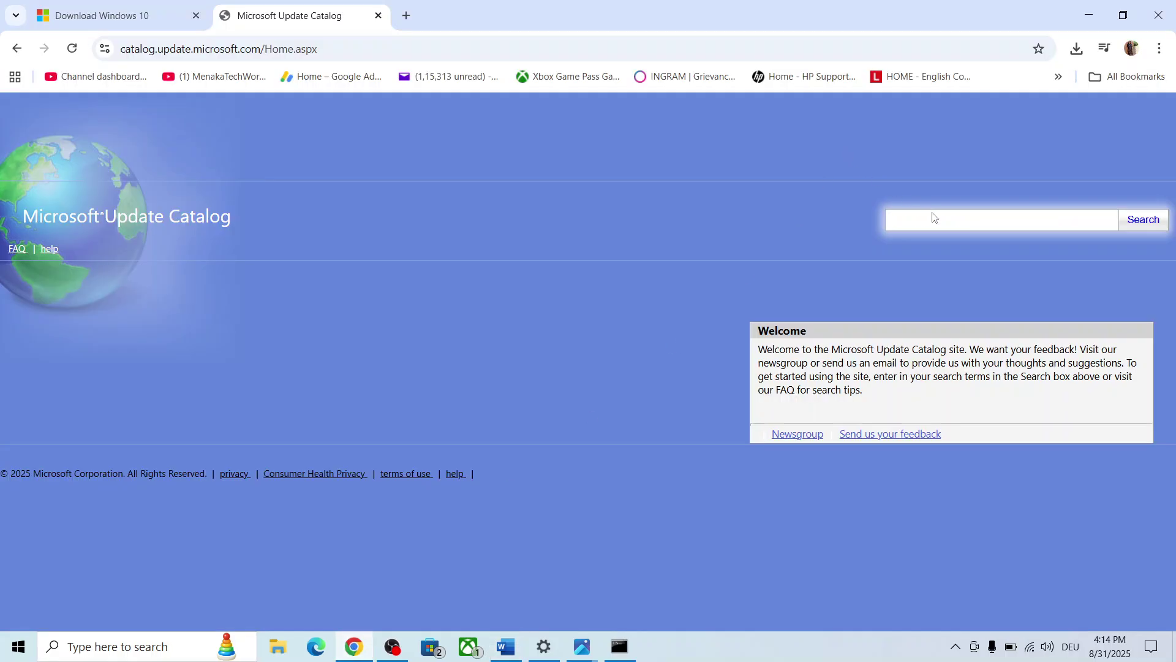
click(932, 229)
key(ctrl+v)
click(1142, 221)
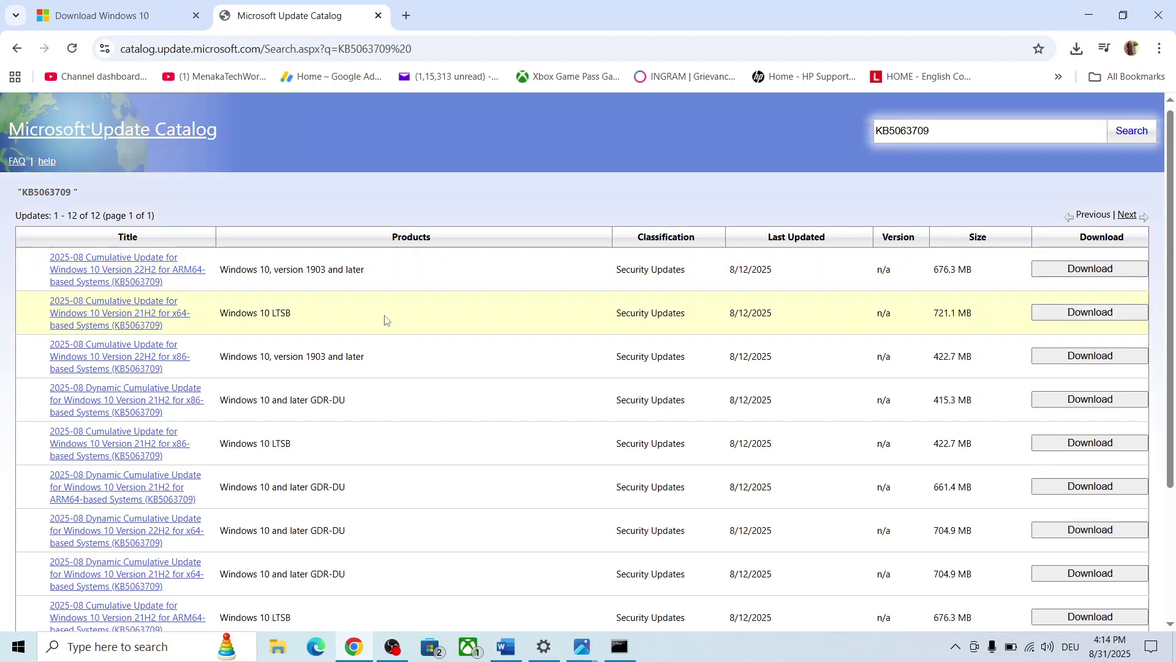
Look through the KB5063709 catalog results and check the installed Windows version with winver, moving its window beside the update titles
scroll(385, 319, down, 3)
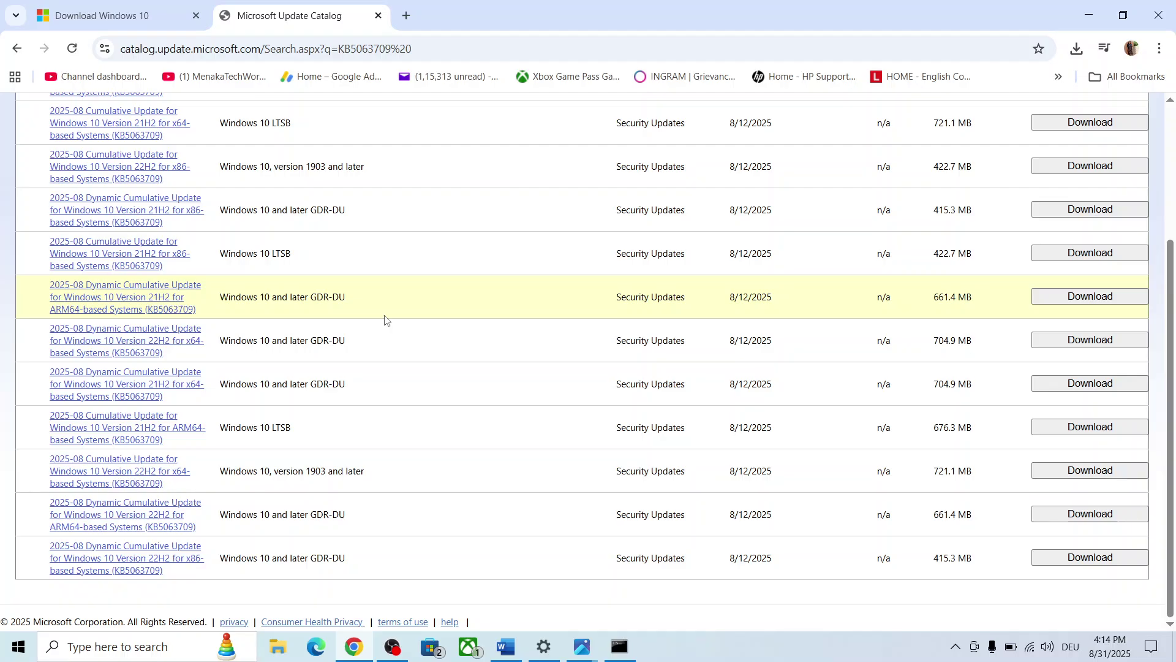
scroll(384, 319, up, 3)
scroll(385, 319, down, 2)
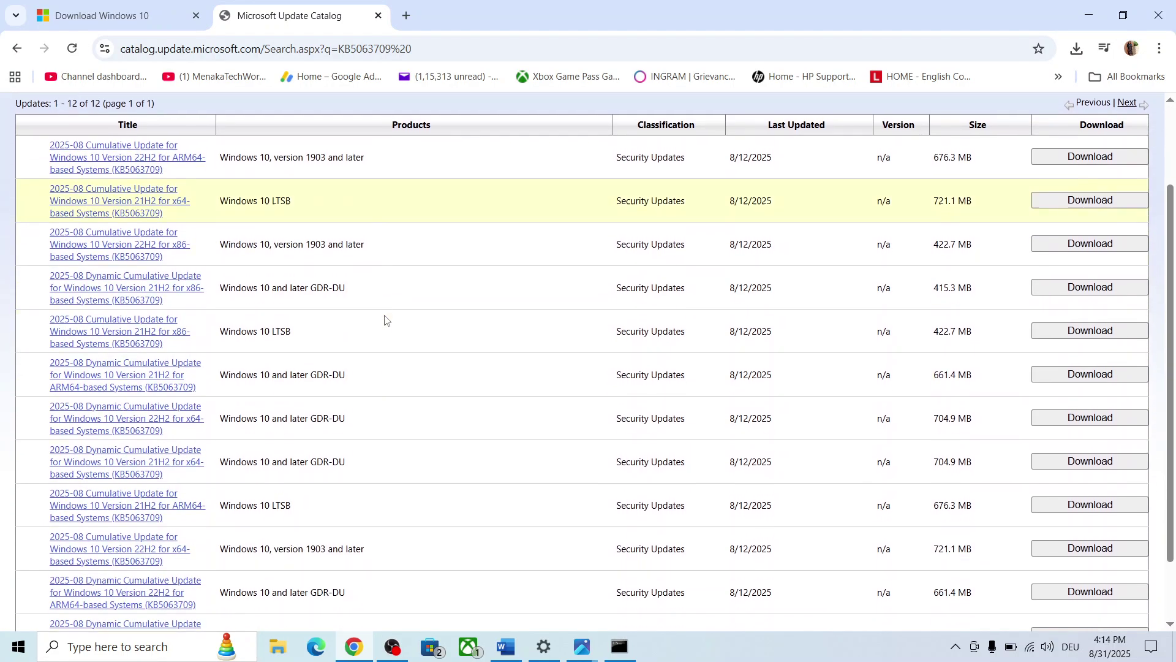
scroll(385, 319, down, 2)
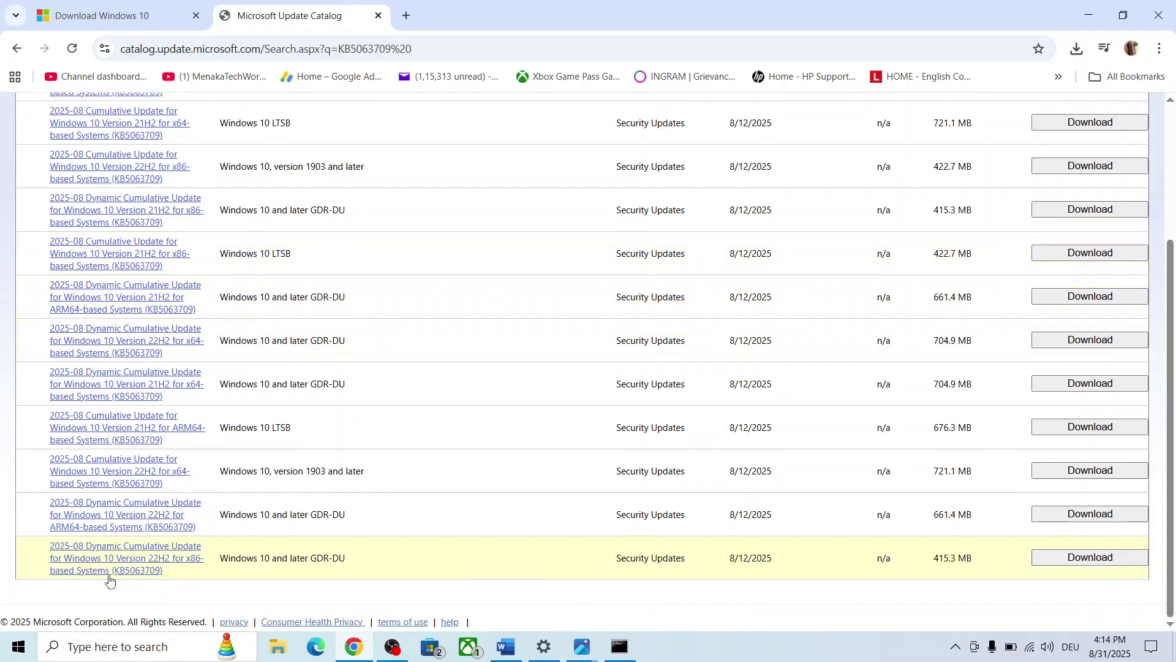
click(99, 648)
text(winver)
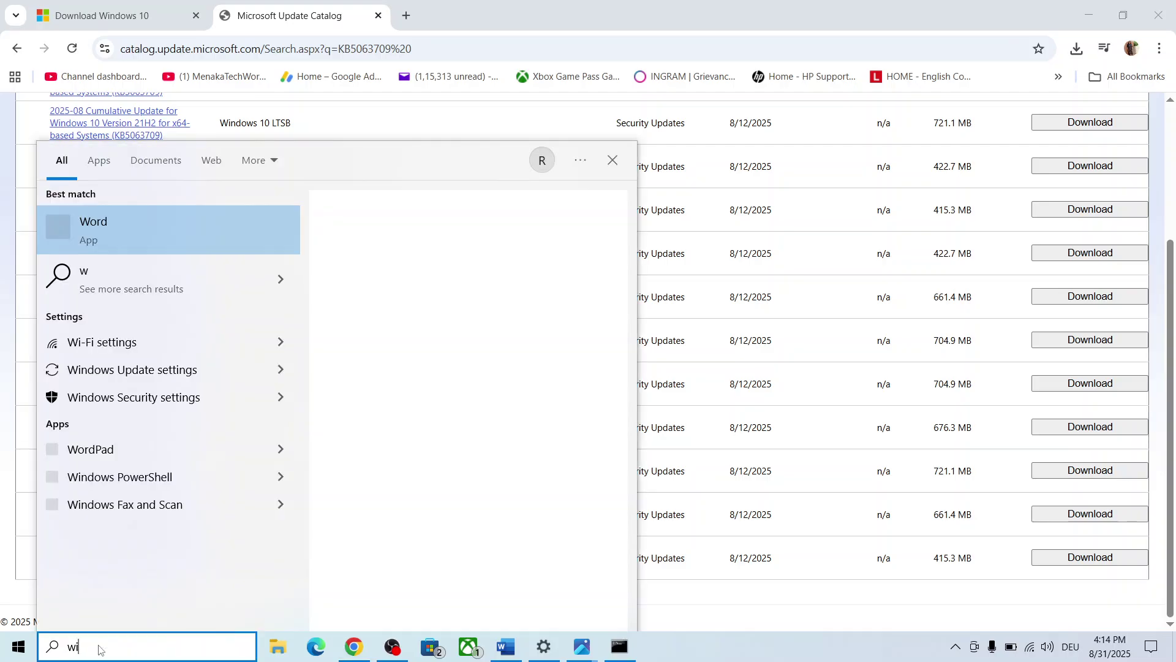
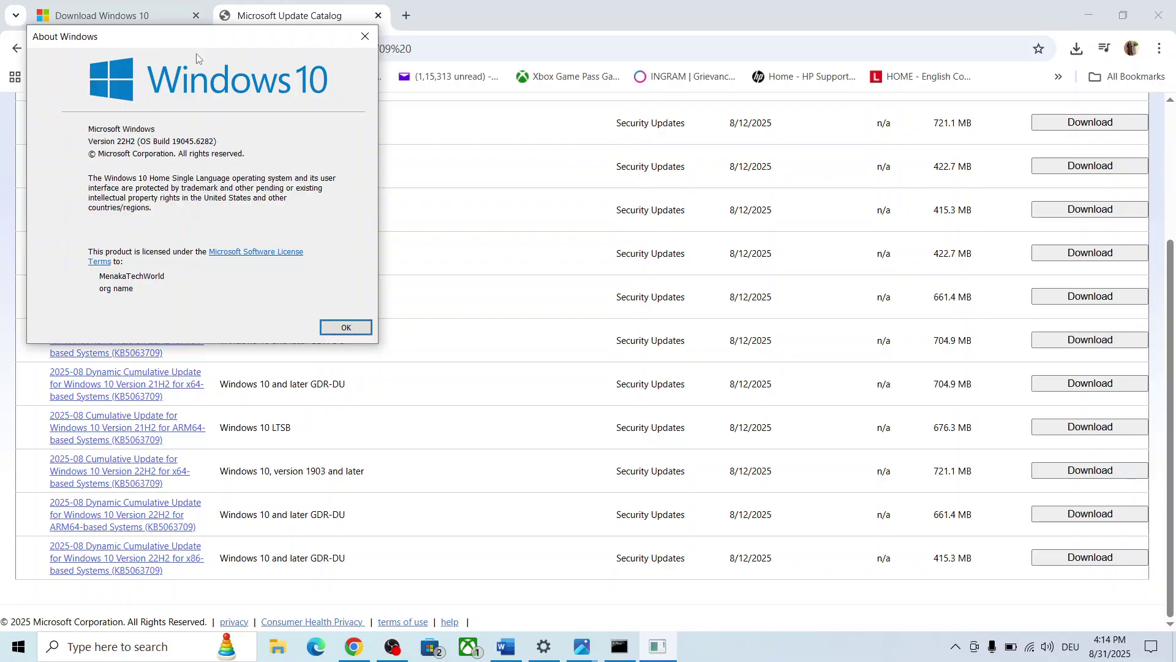
drag(228, 35, 622, 201)
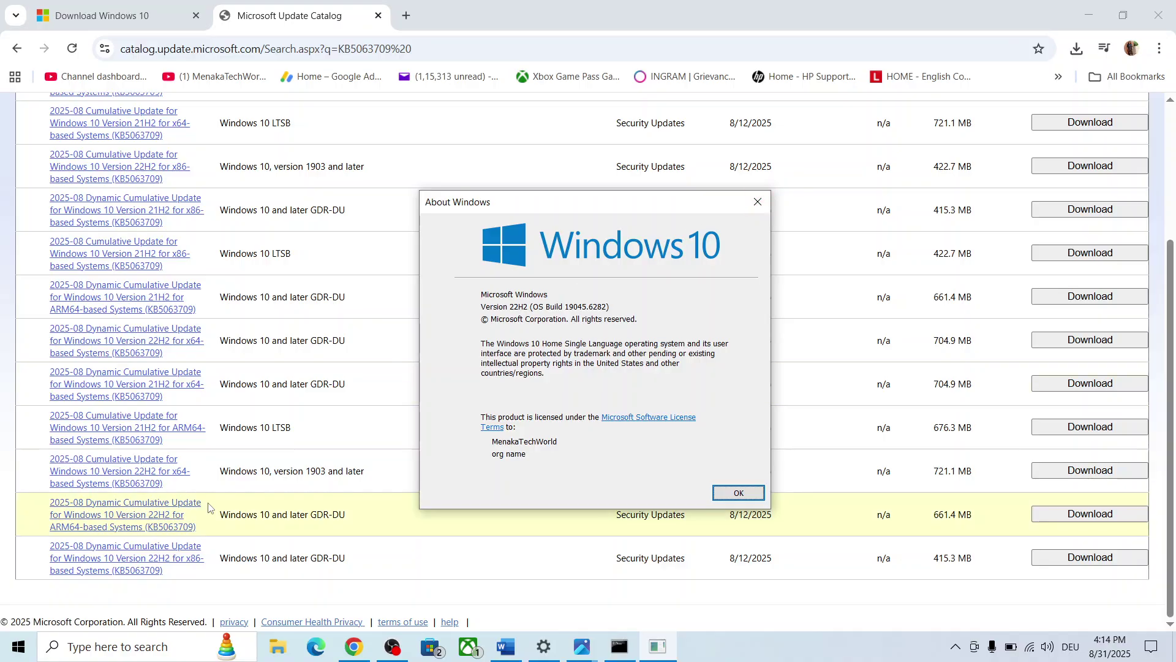
Check the PC's system type in the device specifications on the Settings About page, and close Settings
click(544, 646)
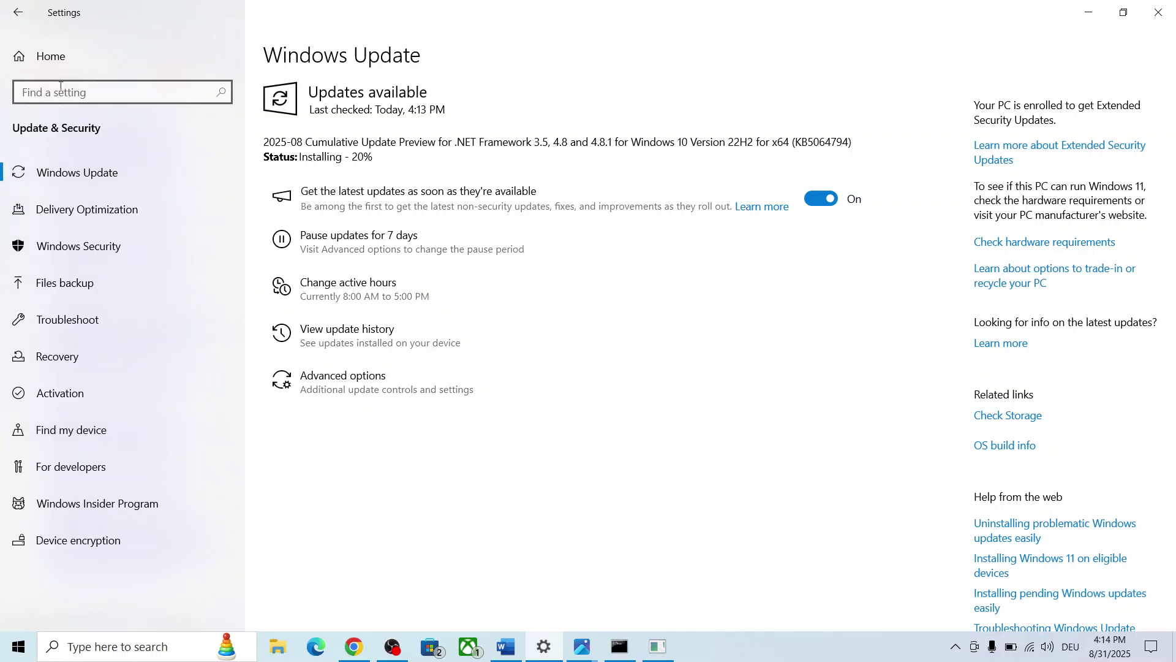
click(61, 64)
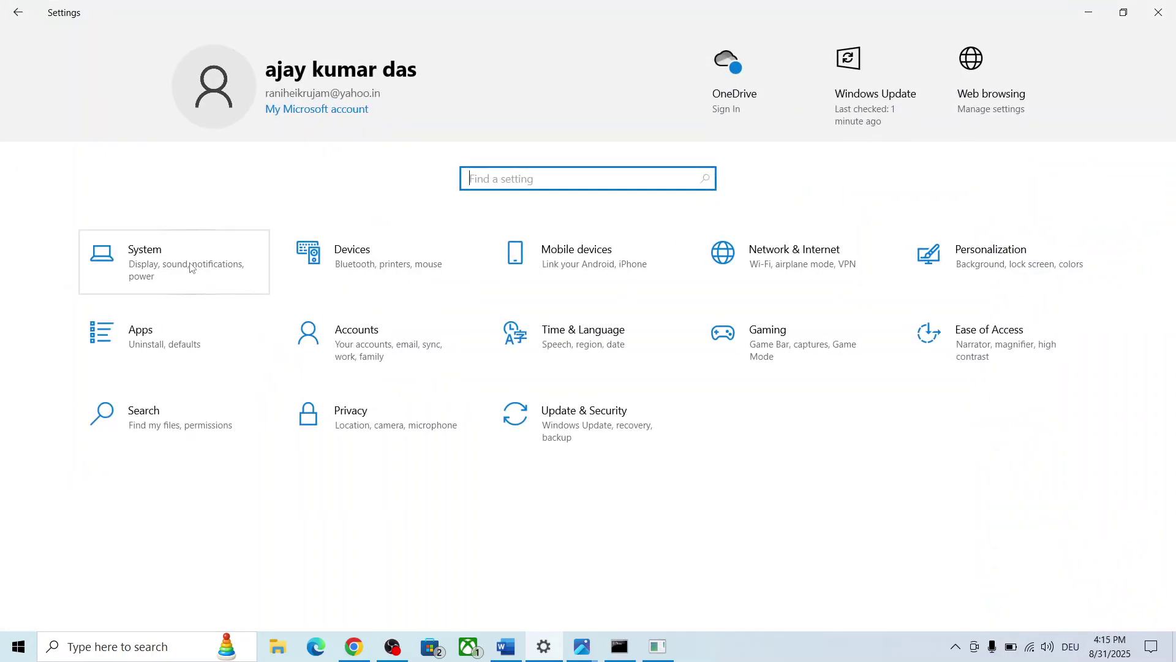
key(Return)
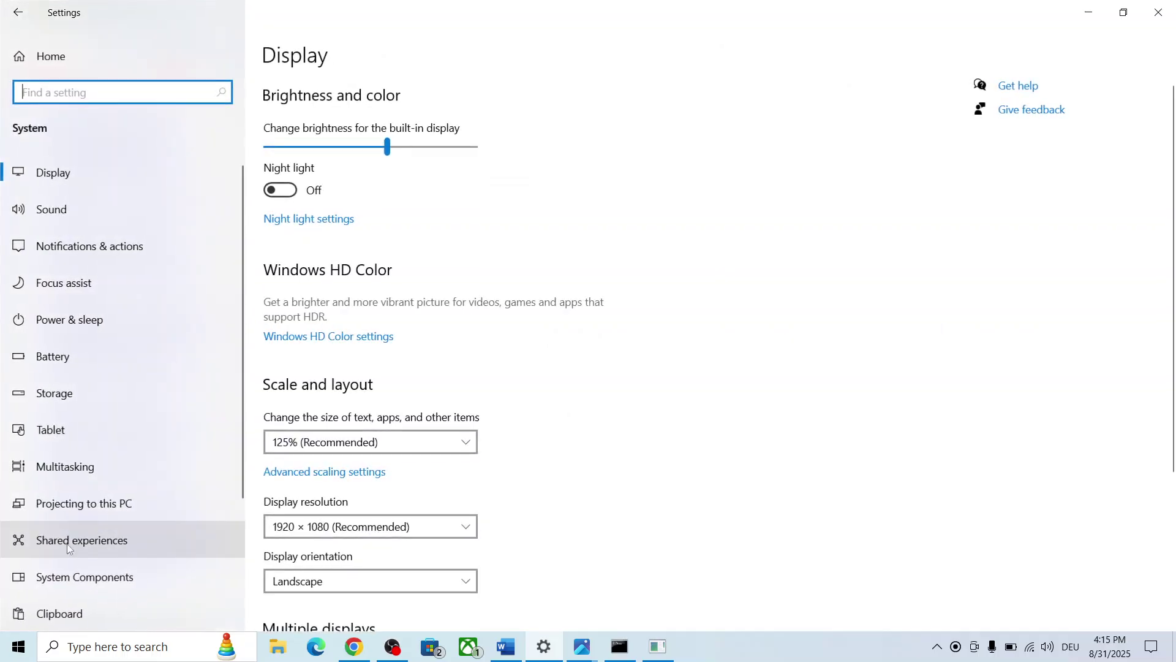
scroll(78, 531, down, 3)
click(70, 532)
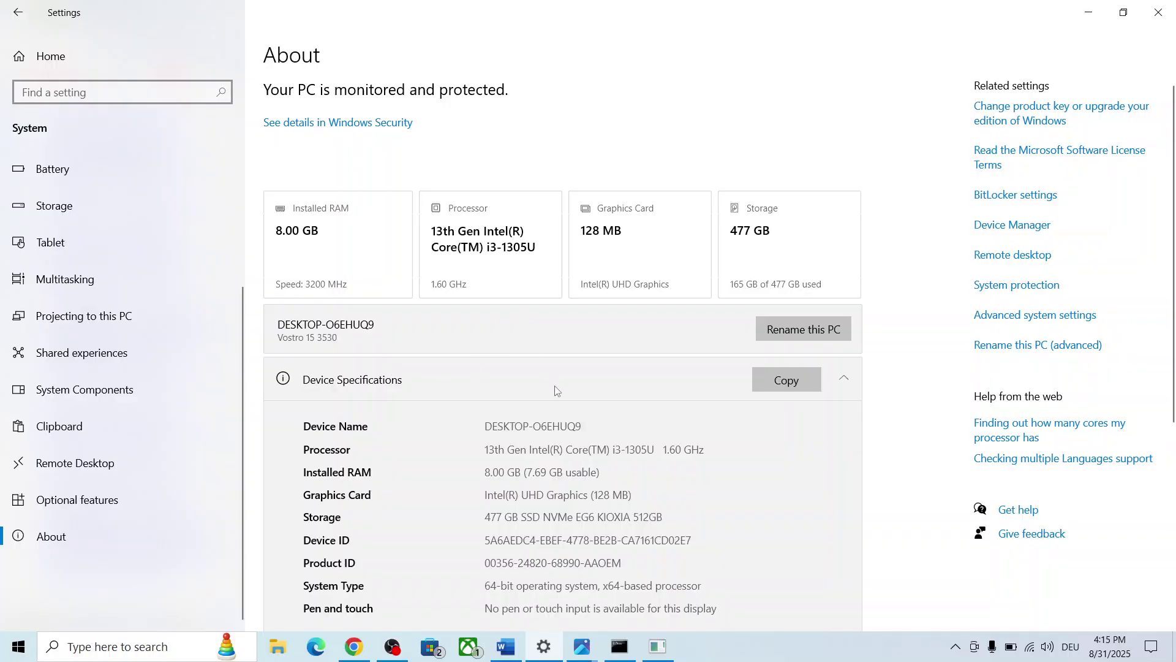
scroll(556, 391, down, 5)
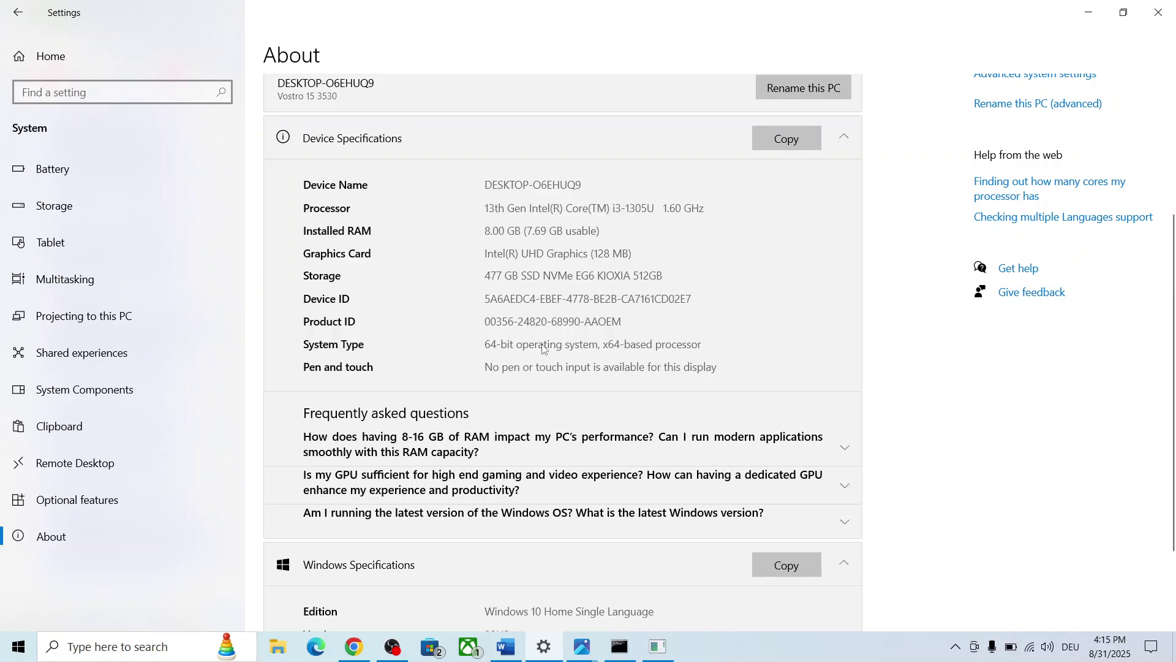
click(1158, 12)
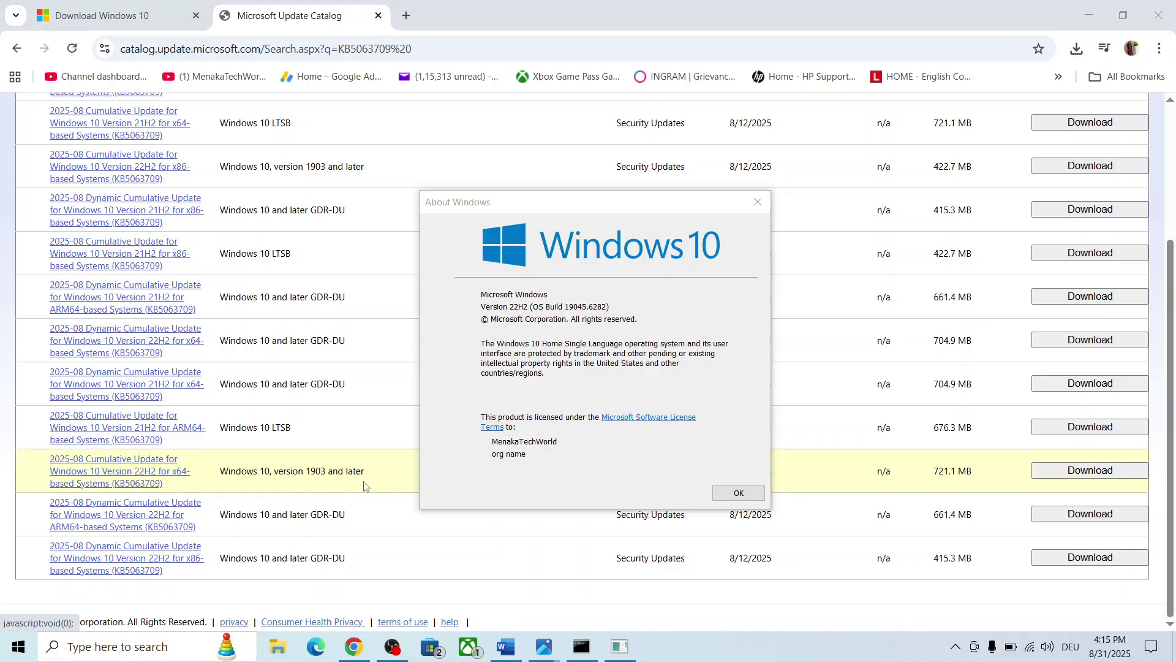
Download the 2025-08 Cumulative Update for Windows 10 Version 22H2 x64 (KB5063709) .msu file, check its progress, and show the Windows power options
click(1108, 484)
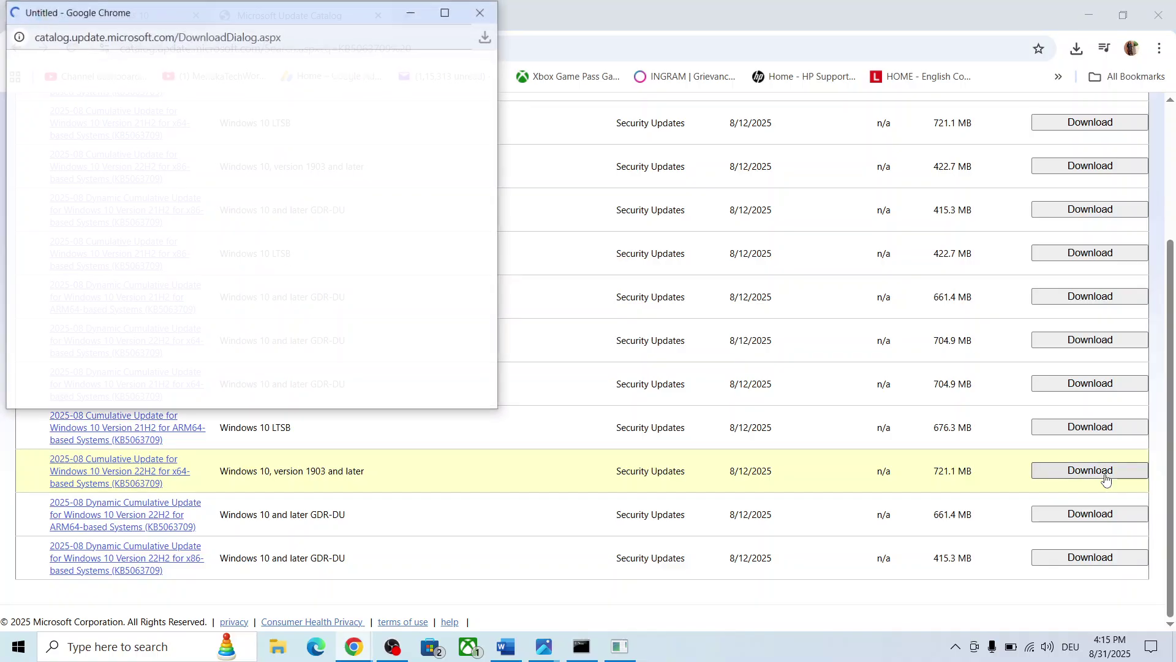
drag(315, 9, 640, 98)
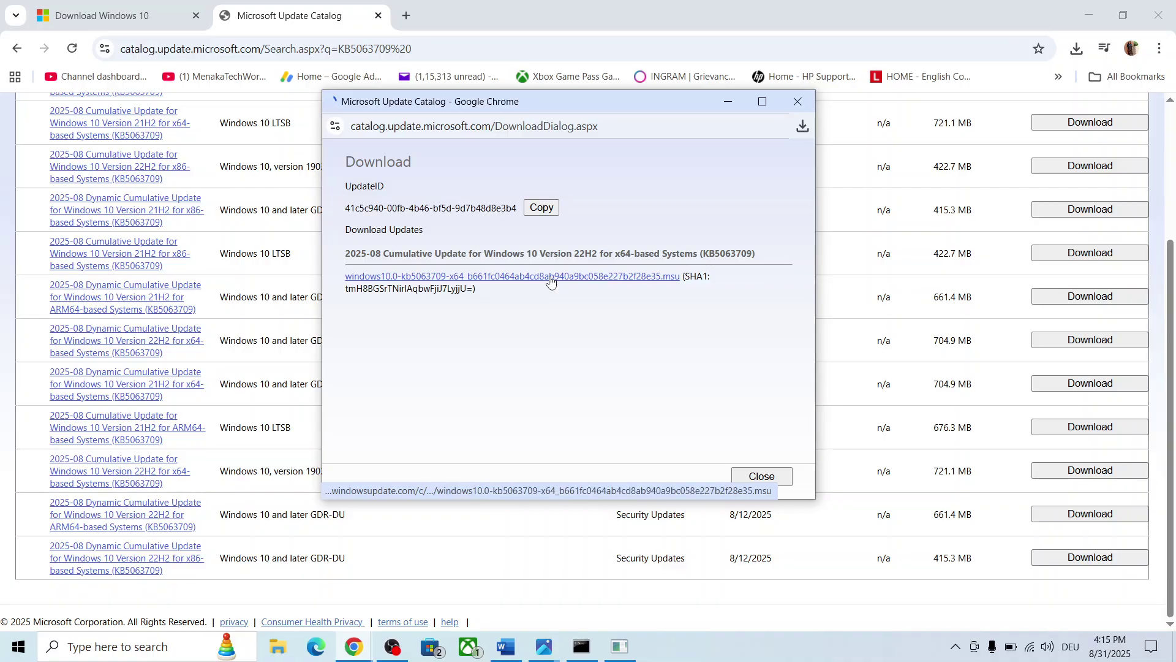
click(550, 280)
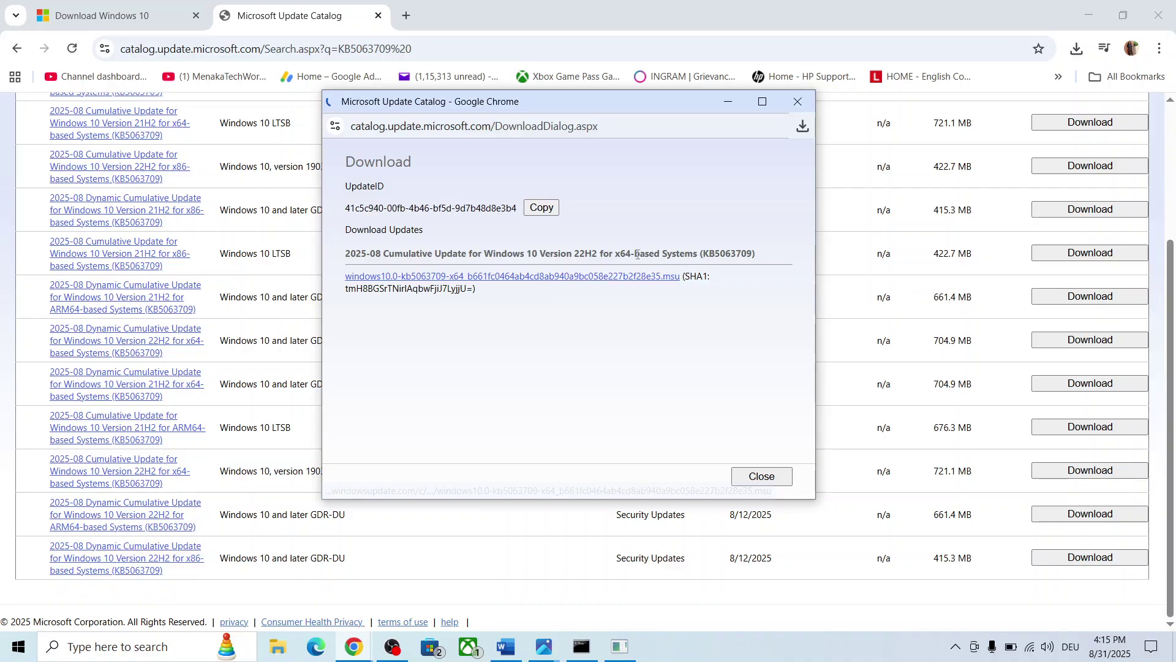
click(804, 128)
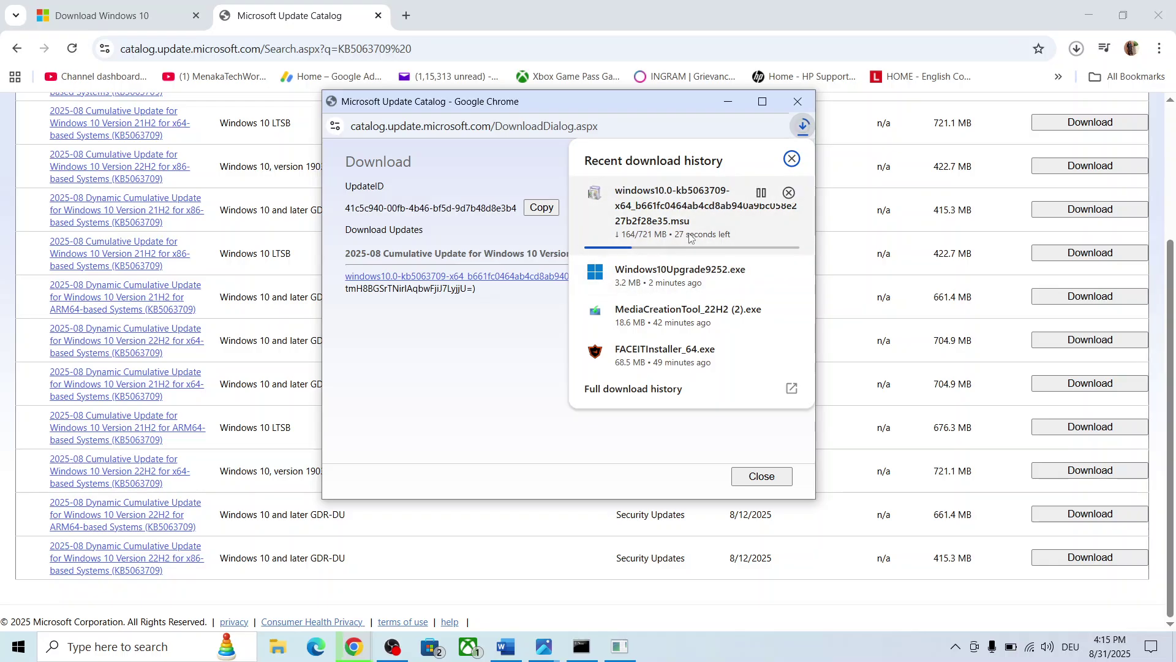
click(18, 647)
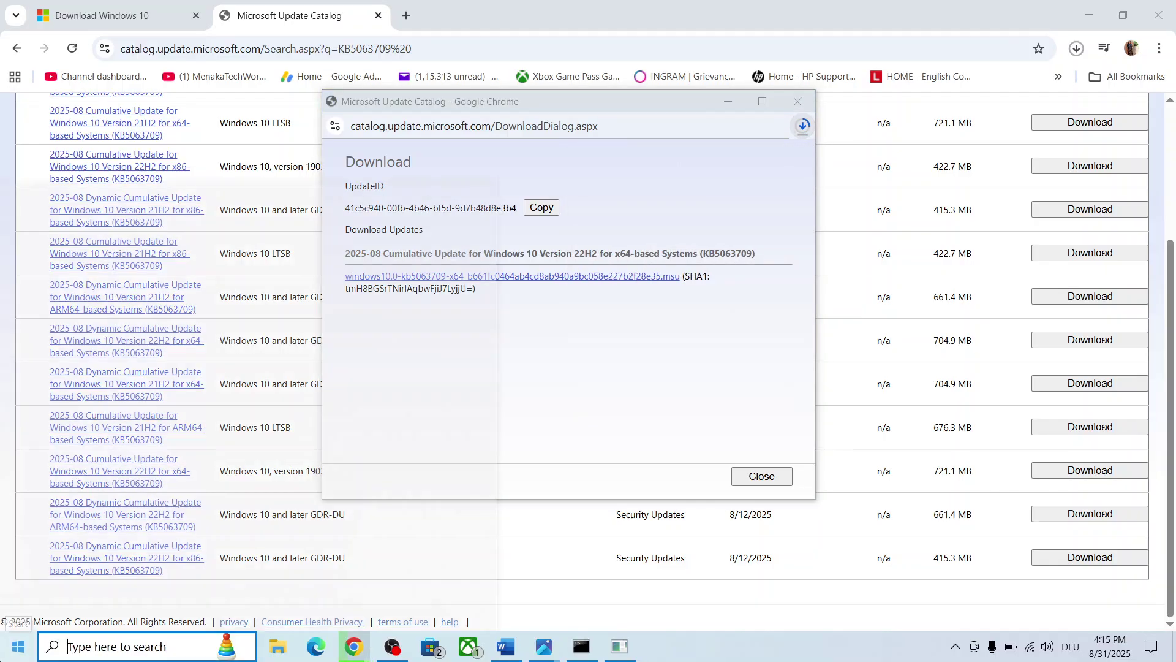
click(26, 613)
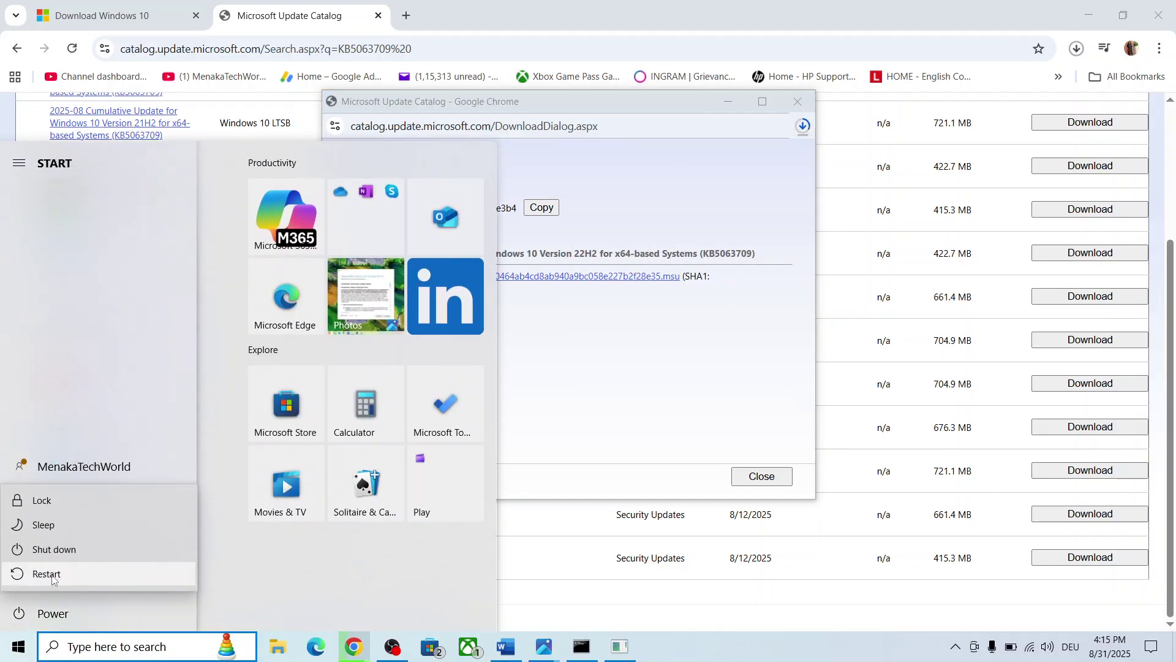
Switch to the Word document and copy the Windows 10 software download link under Step 8, Use Media Creation Tool
click(508, 648)
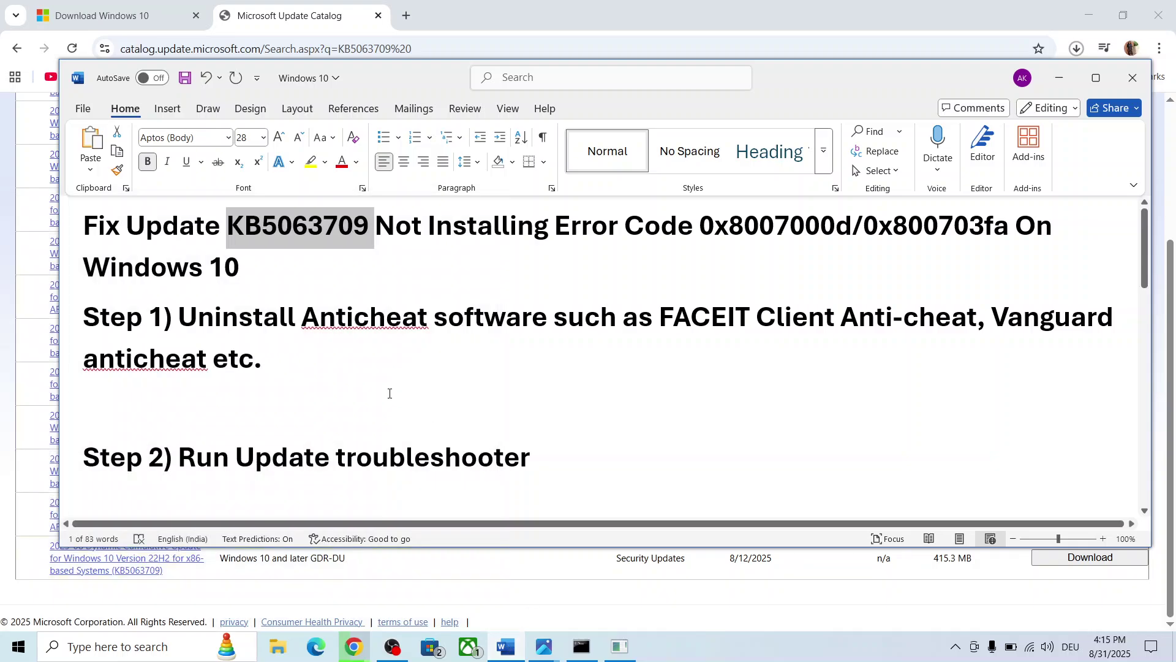
scroll(389, 394, down, 3)
scroll(389, 393, down, 15)
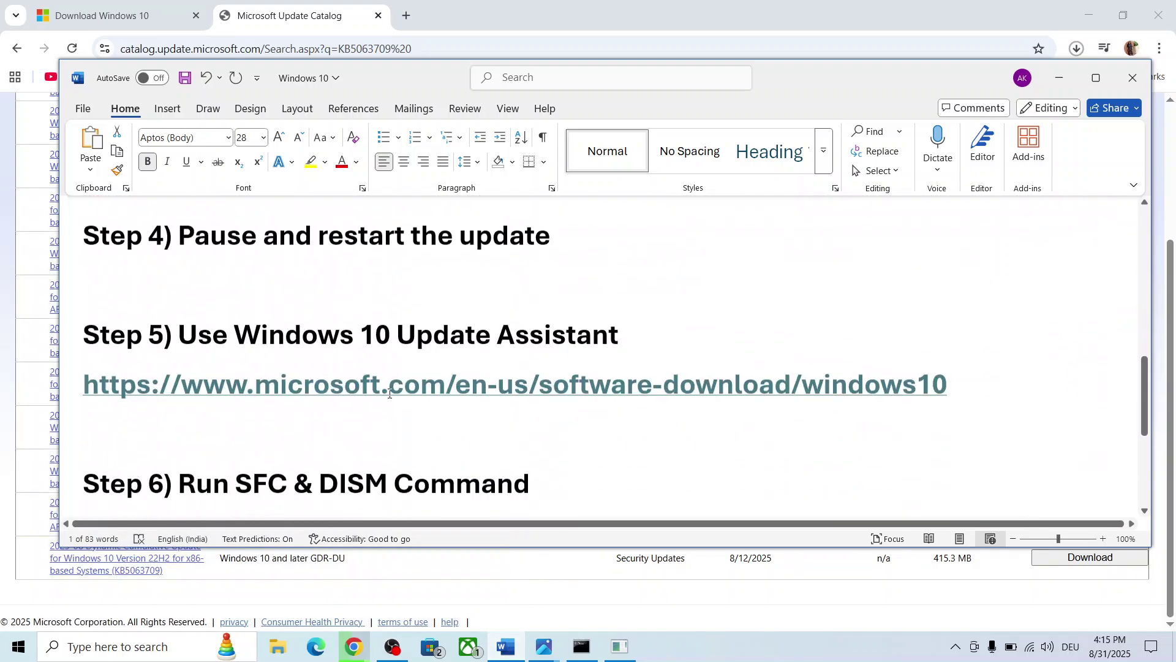
scroll(389, 393, down, 2)
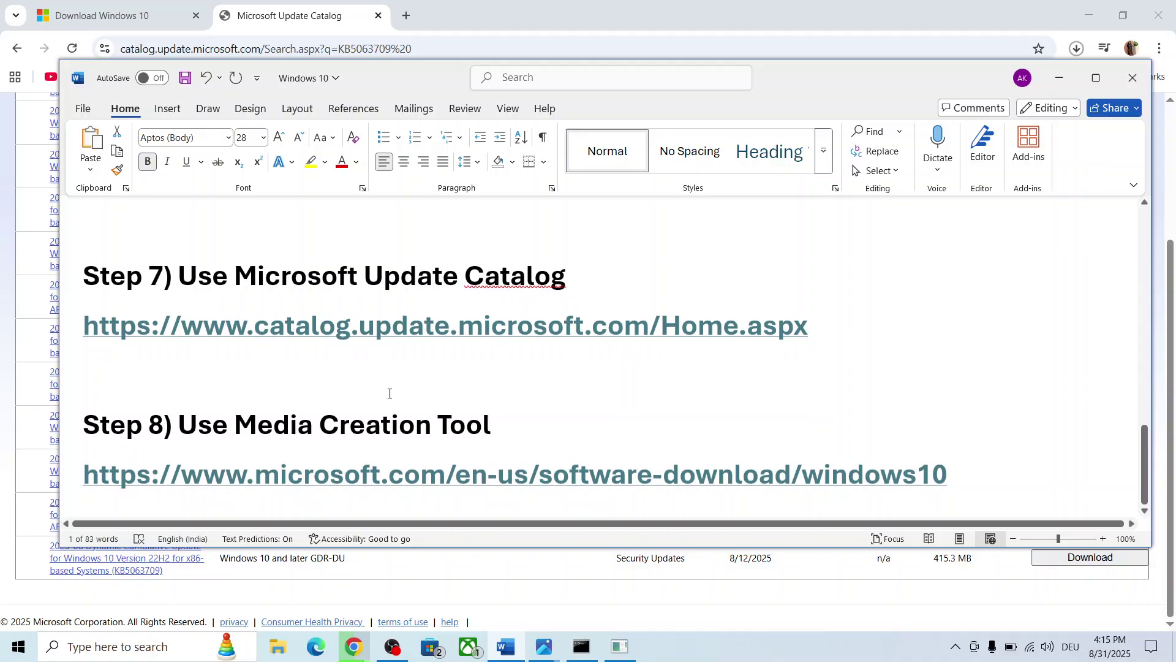
triple_click(486, 473)
key(ctrl+c)
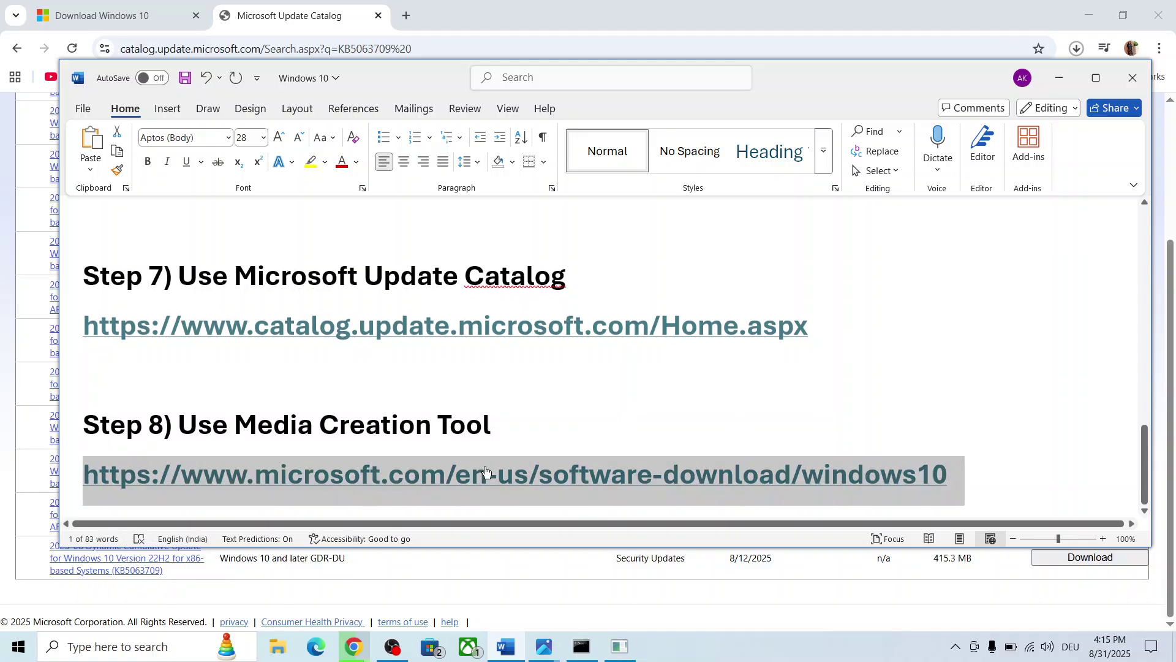
Open the copied Microsoft Windows 10 download link in a new tab of the main Chrome window
mouse_move(356, 650)
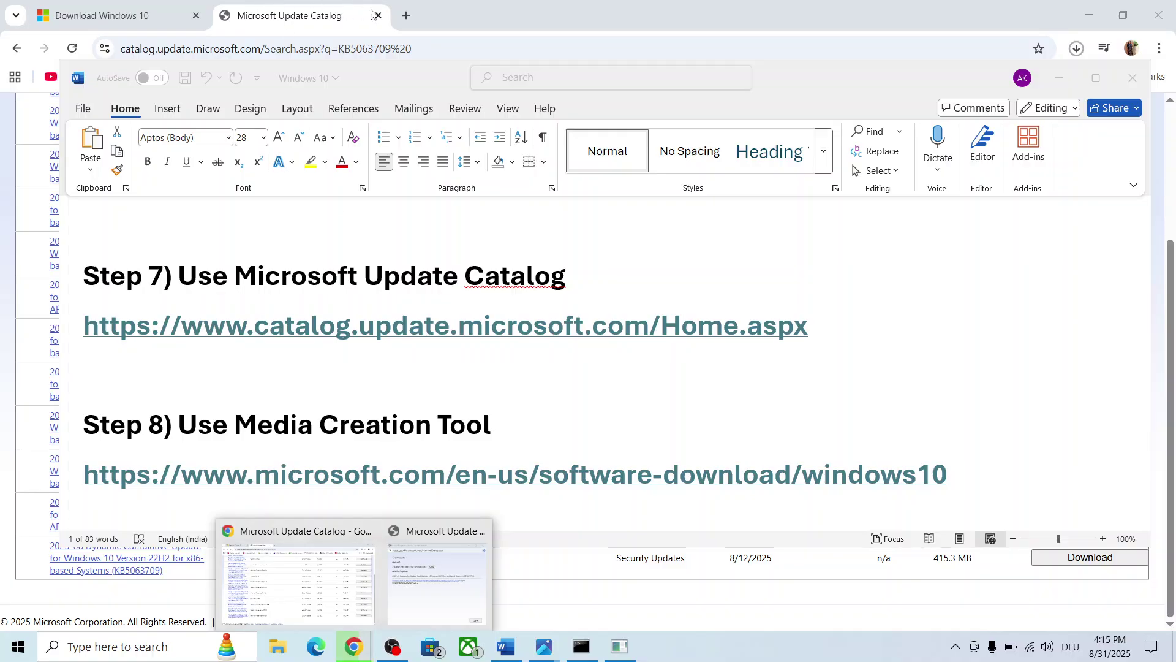
click(294, 585)
click(404, 17)
key(ctrl+v)
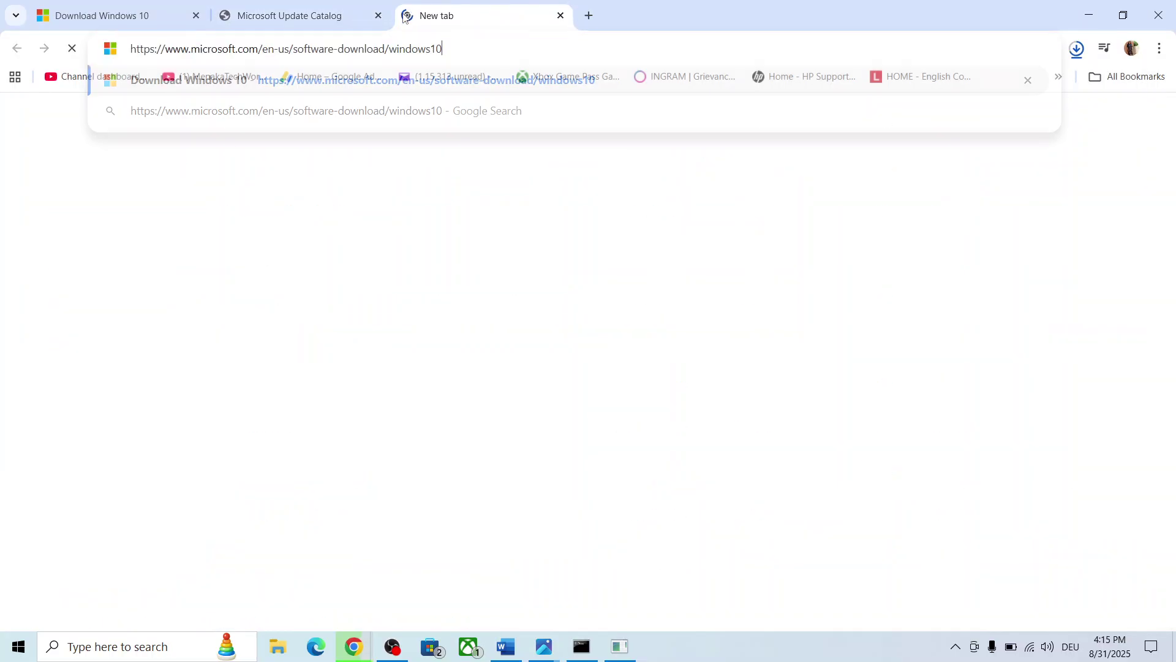
key(Return)
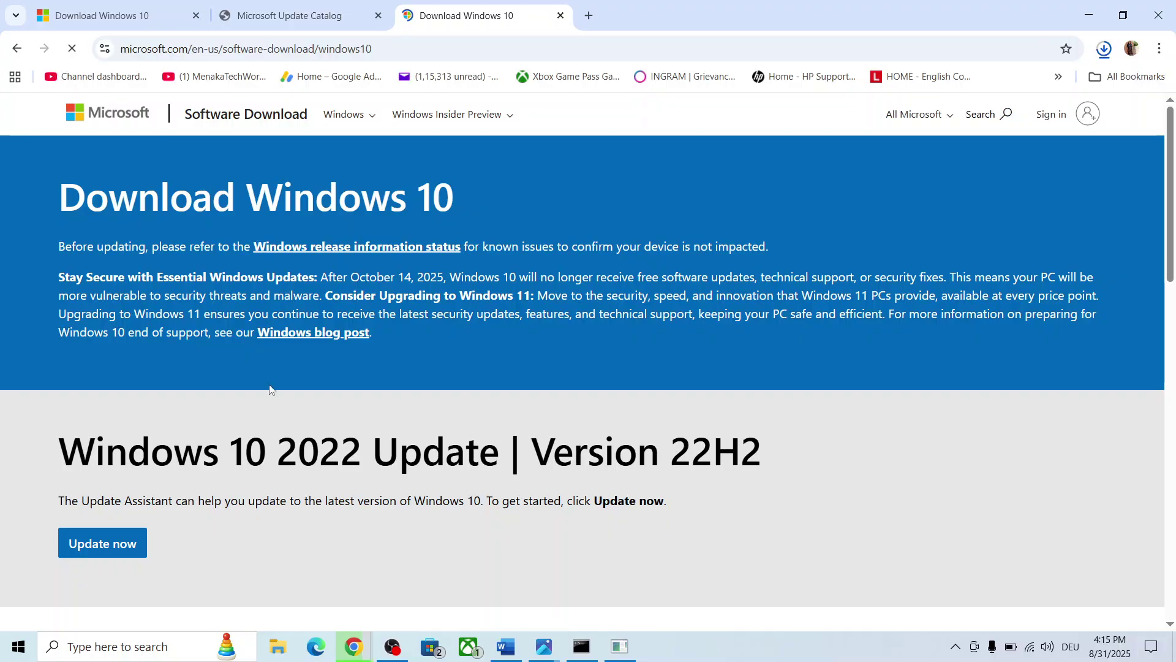
Download the media creation tool from the Create Windows 10 installation media section and check the recent downloads
scroll(269, 389, down, 6)
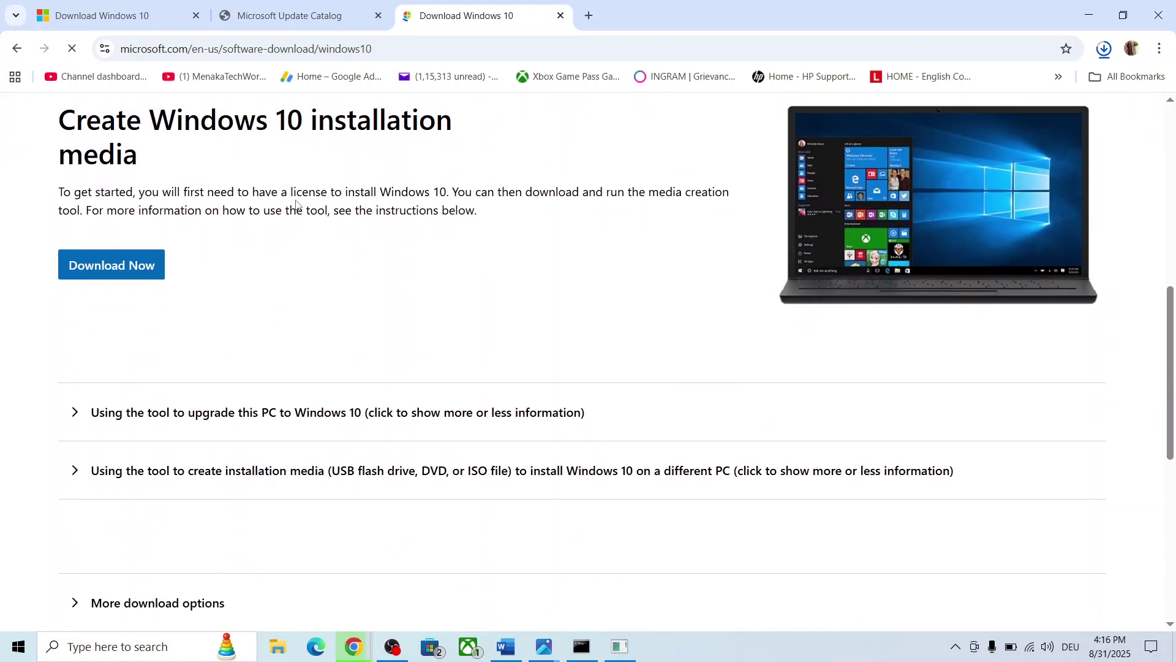
drag(648, 203, 103, 277)
click(103, 277)
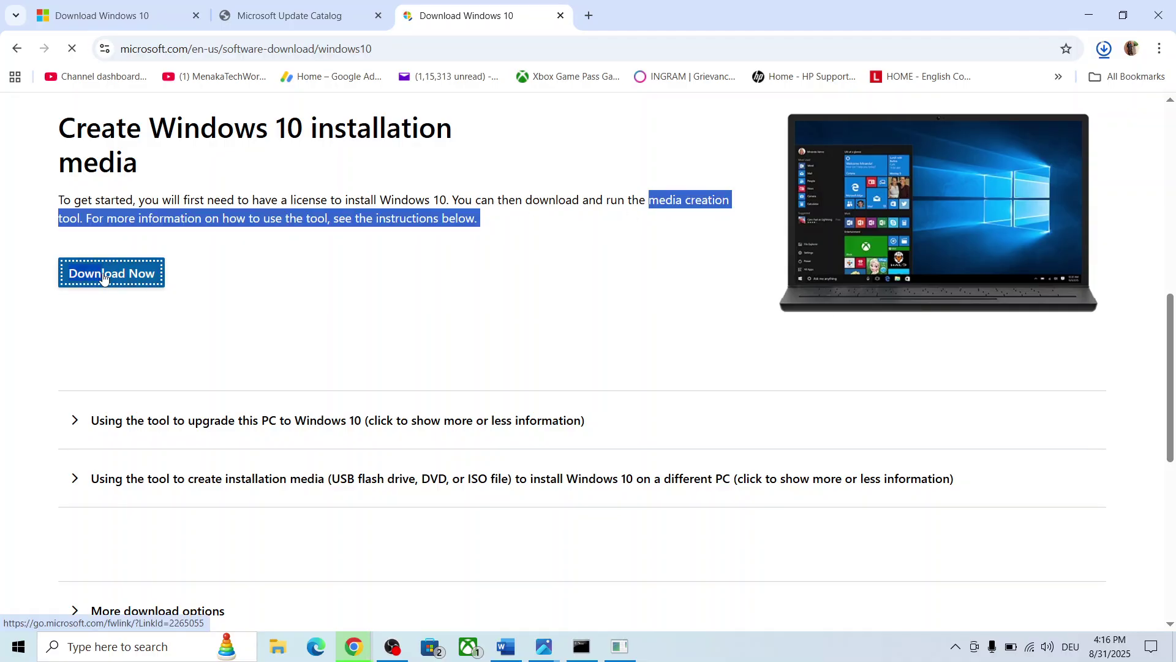
click(1098, 59)
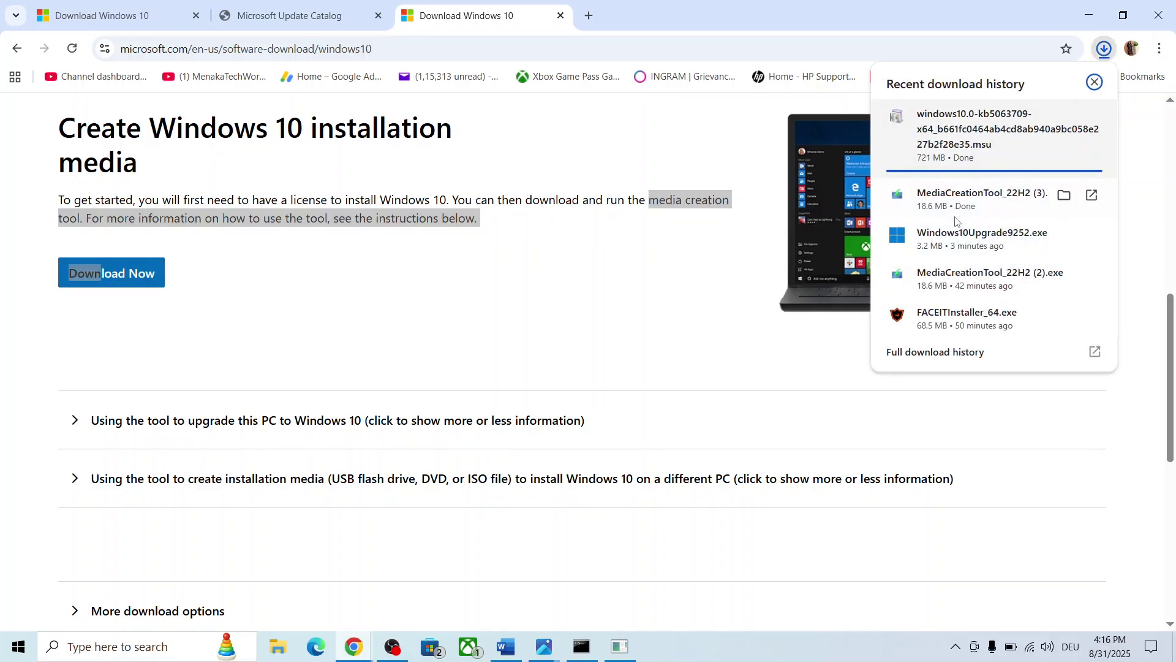
Switch to Photos, look through the Windows 10 Setup screenshots from 1.png to 4.png, and return to the KB5063709 error image
click(544, 647)
click(640, 574)
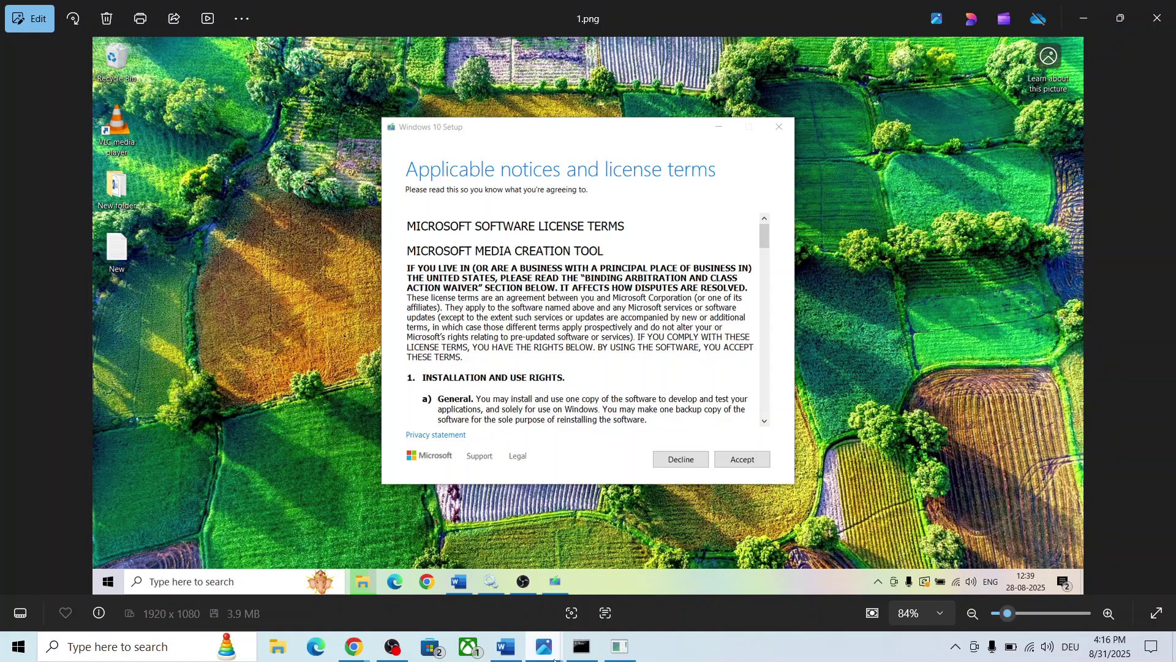
mouse_move(555, 658)
key(Right)
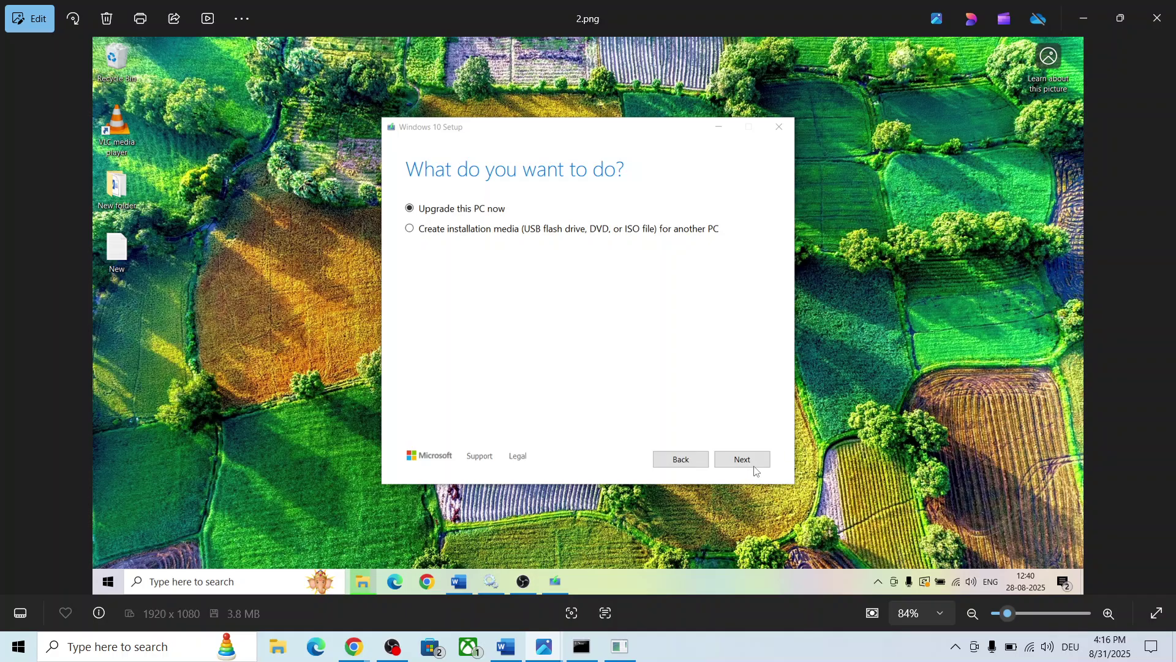
key(Right)
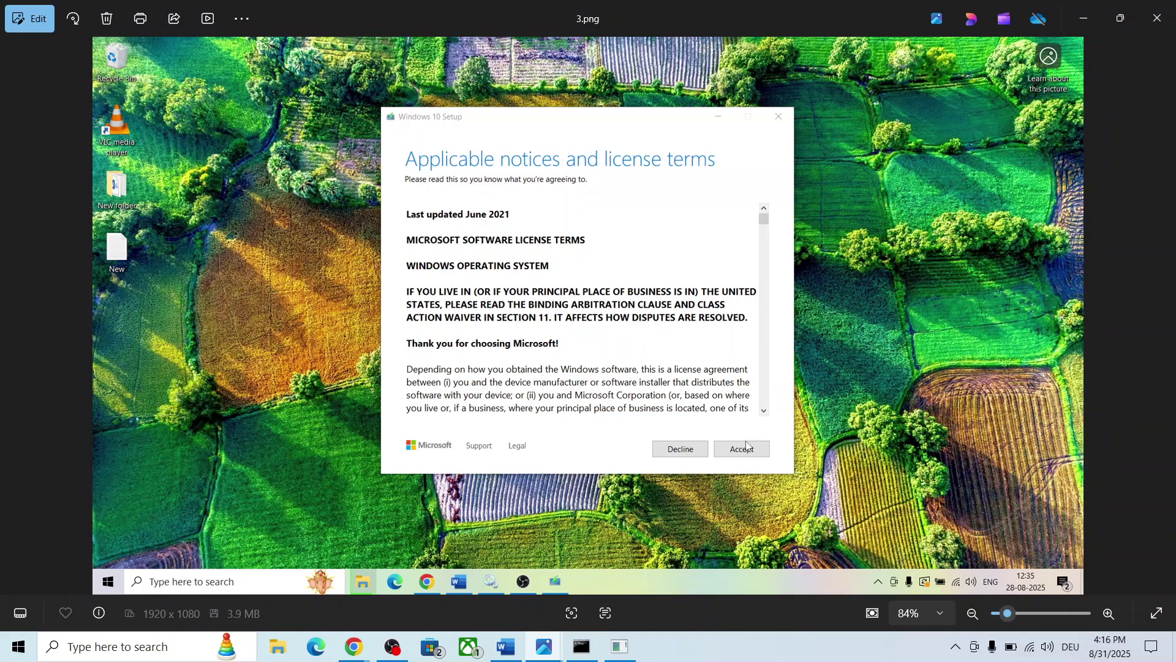
key(Right)
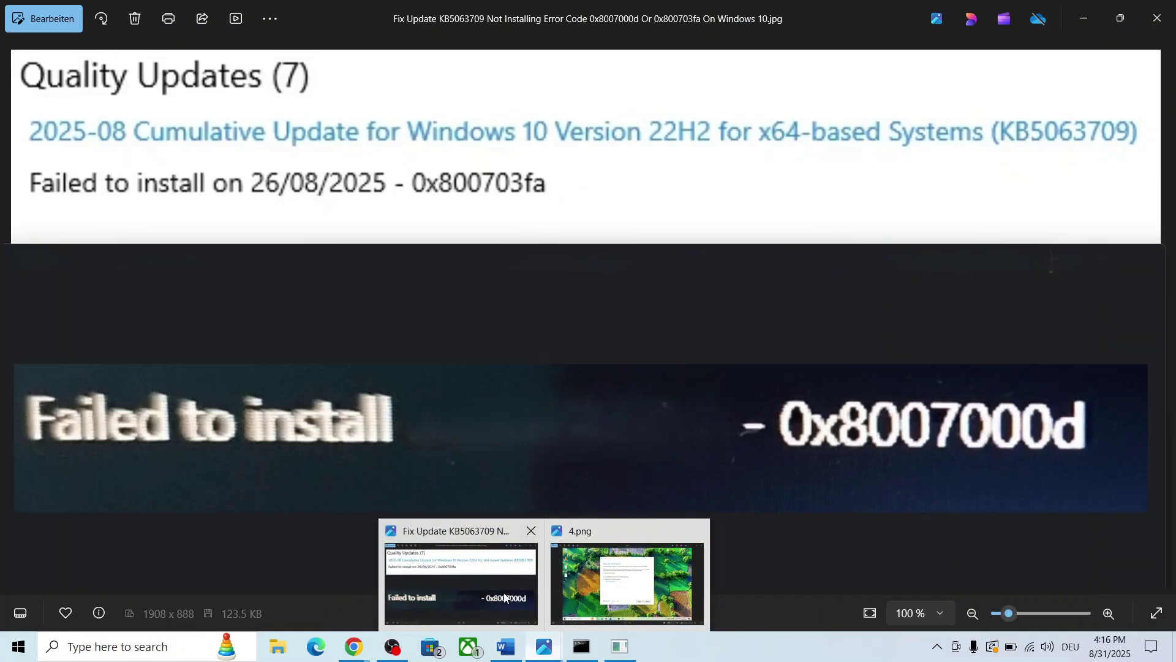
click(505, 597)
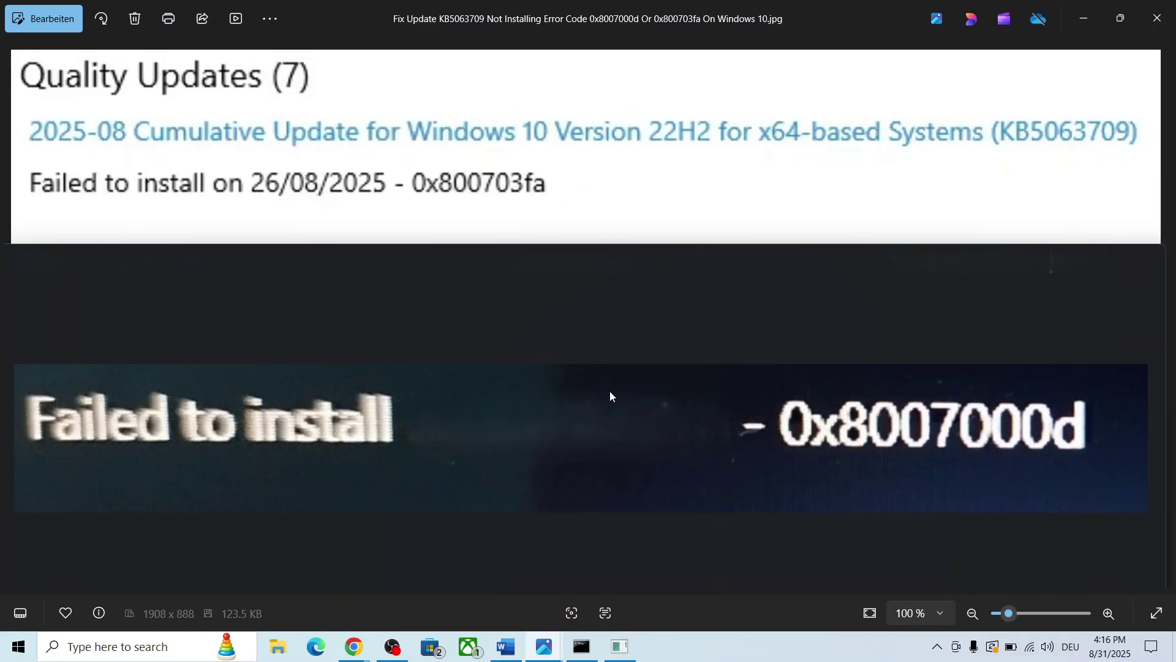